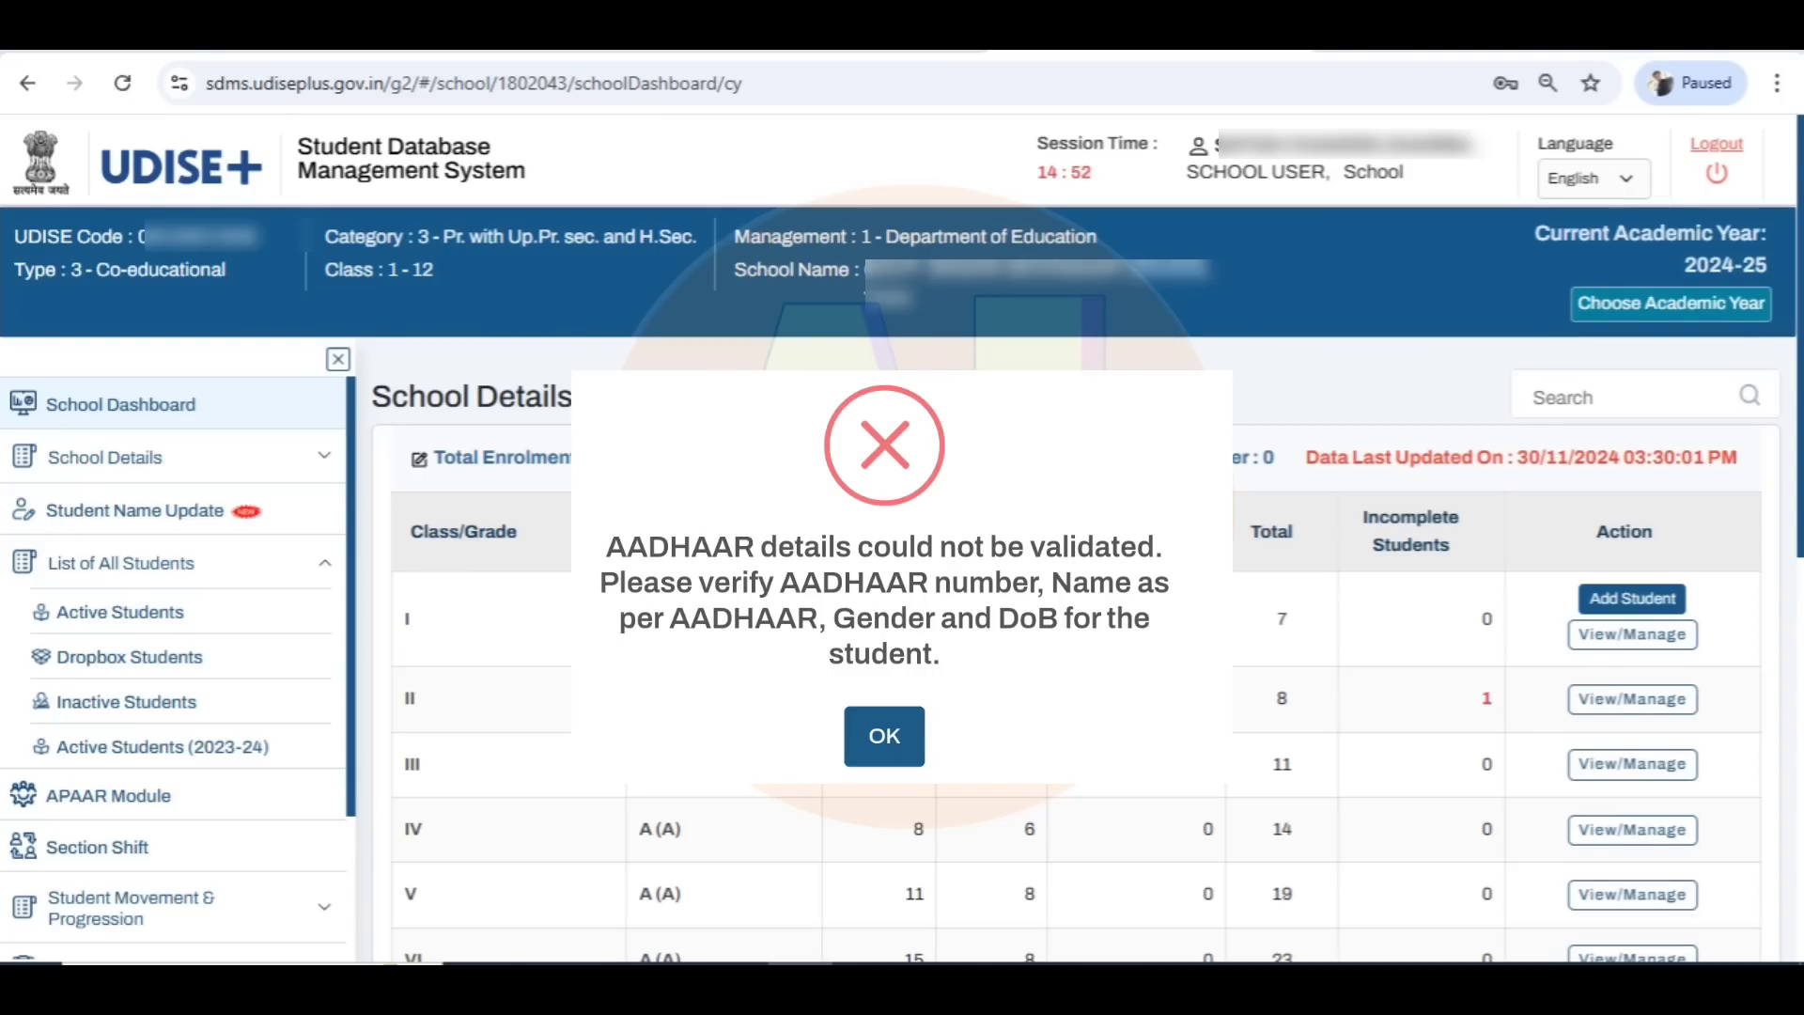
Step: Dismiss the Aadhaar validation error and list the active students filtered to class IX
key("Return")
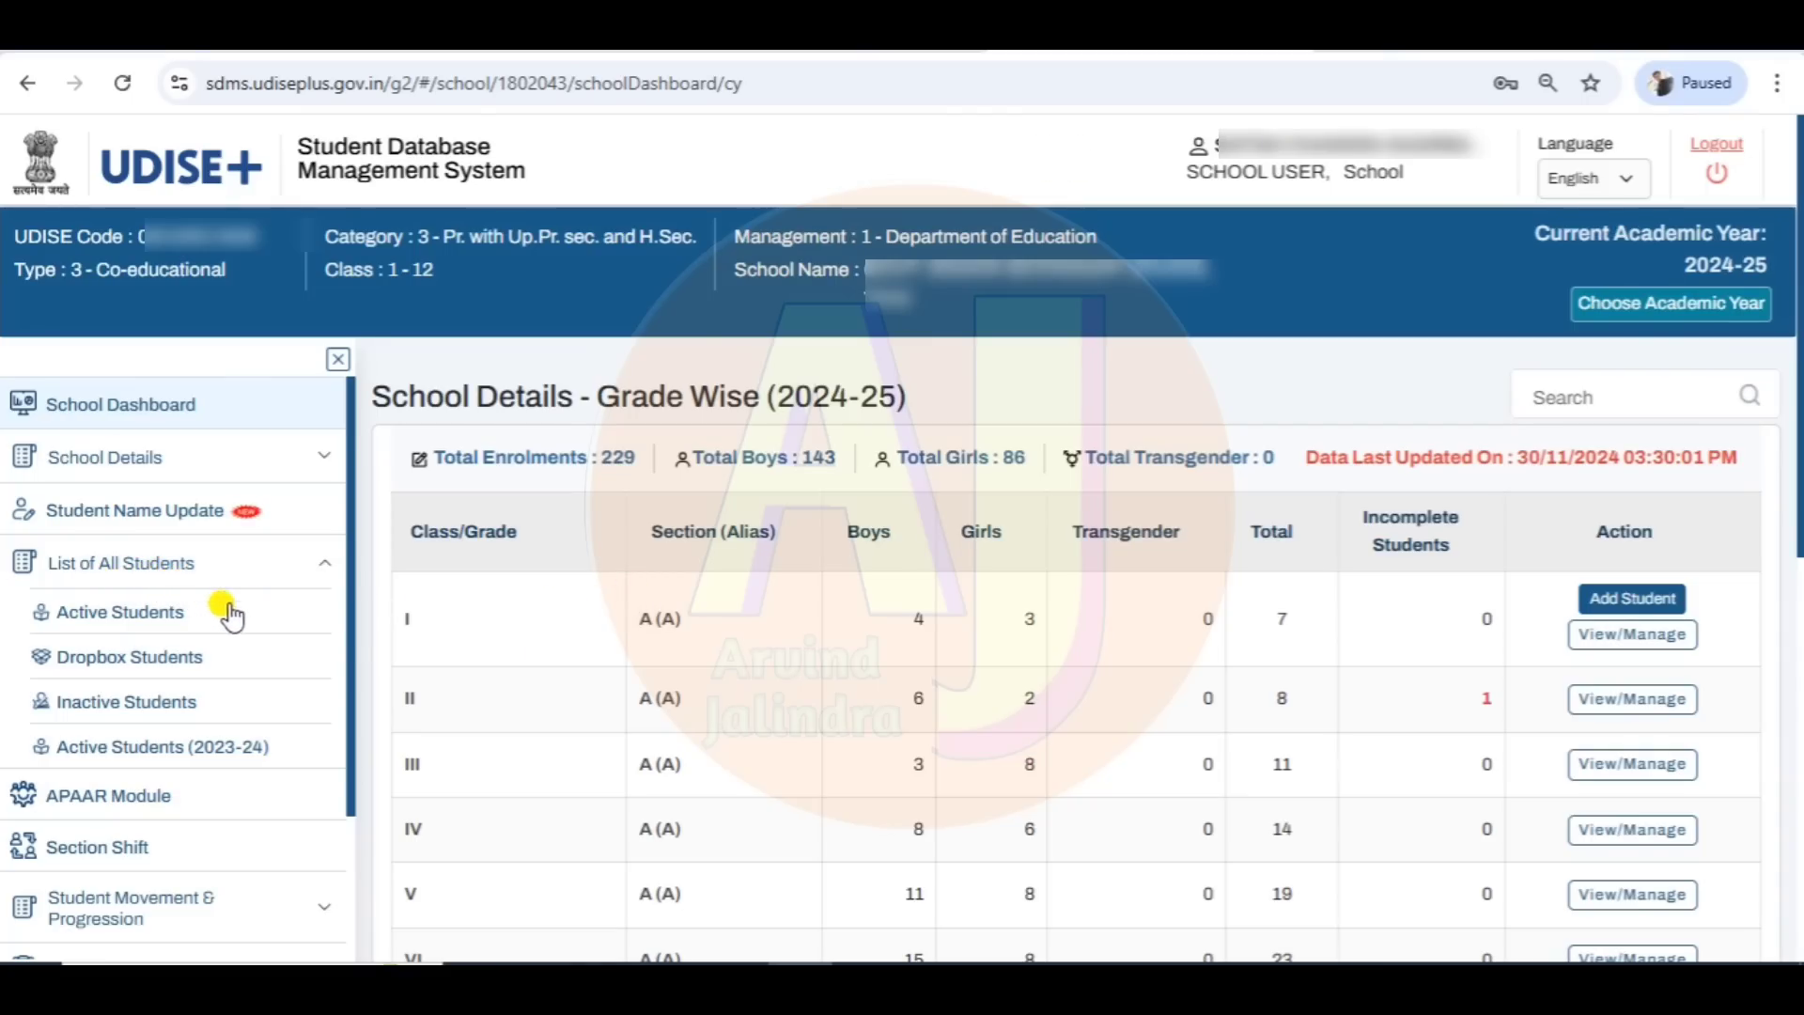
left_click(162, 624)
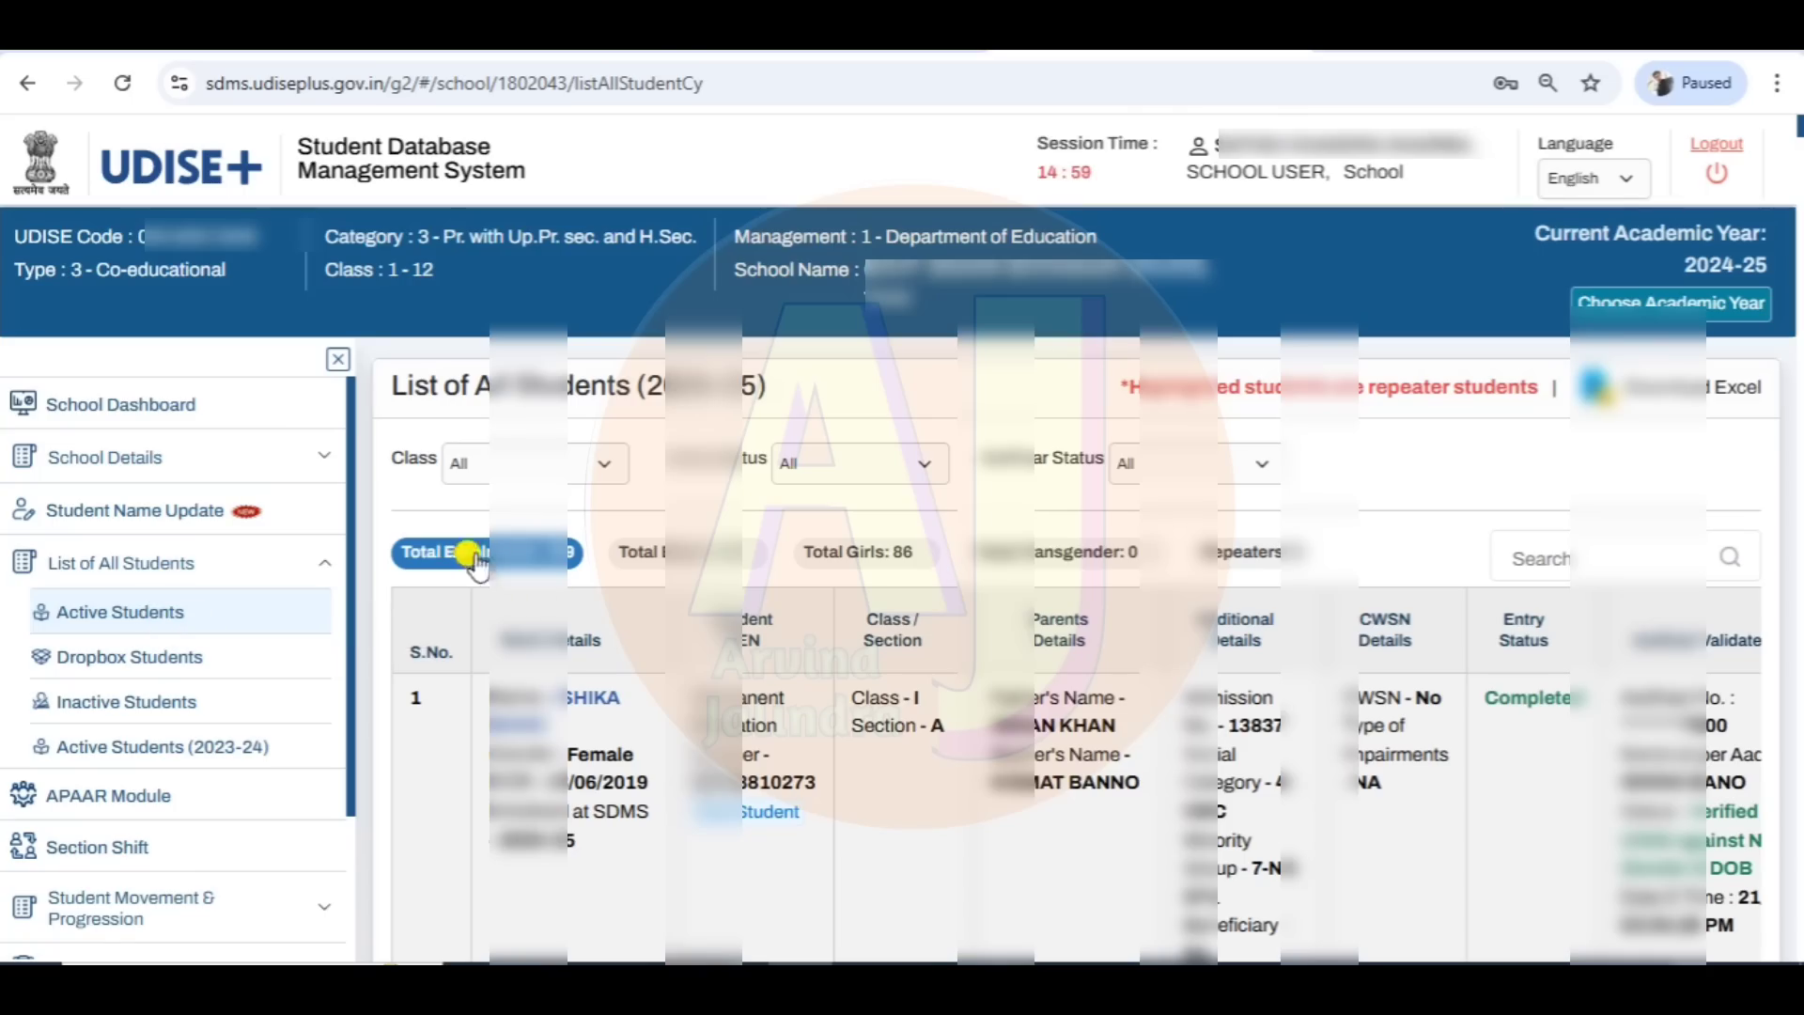
left_click(529, 465)
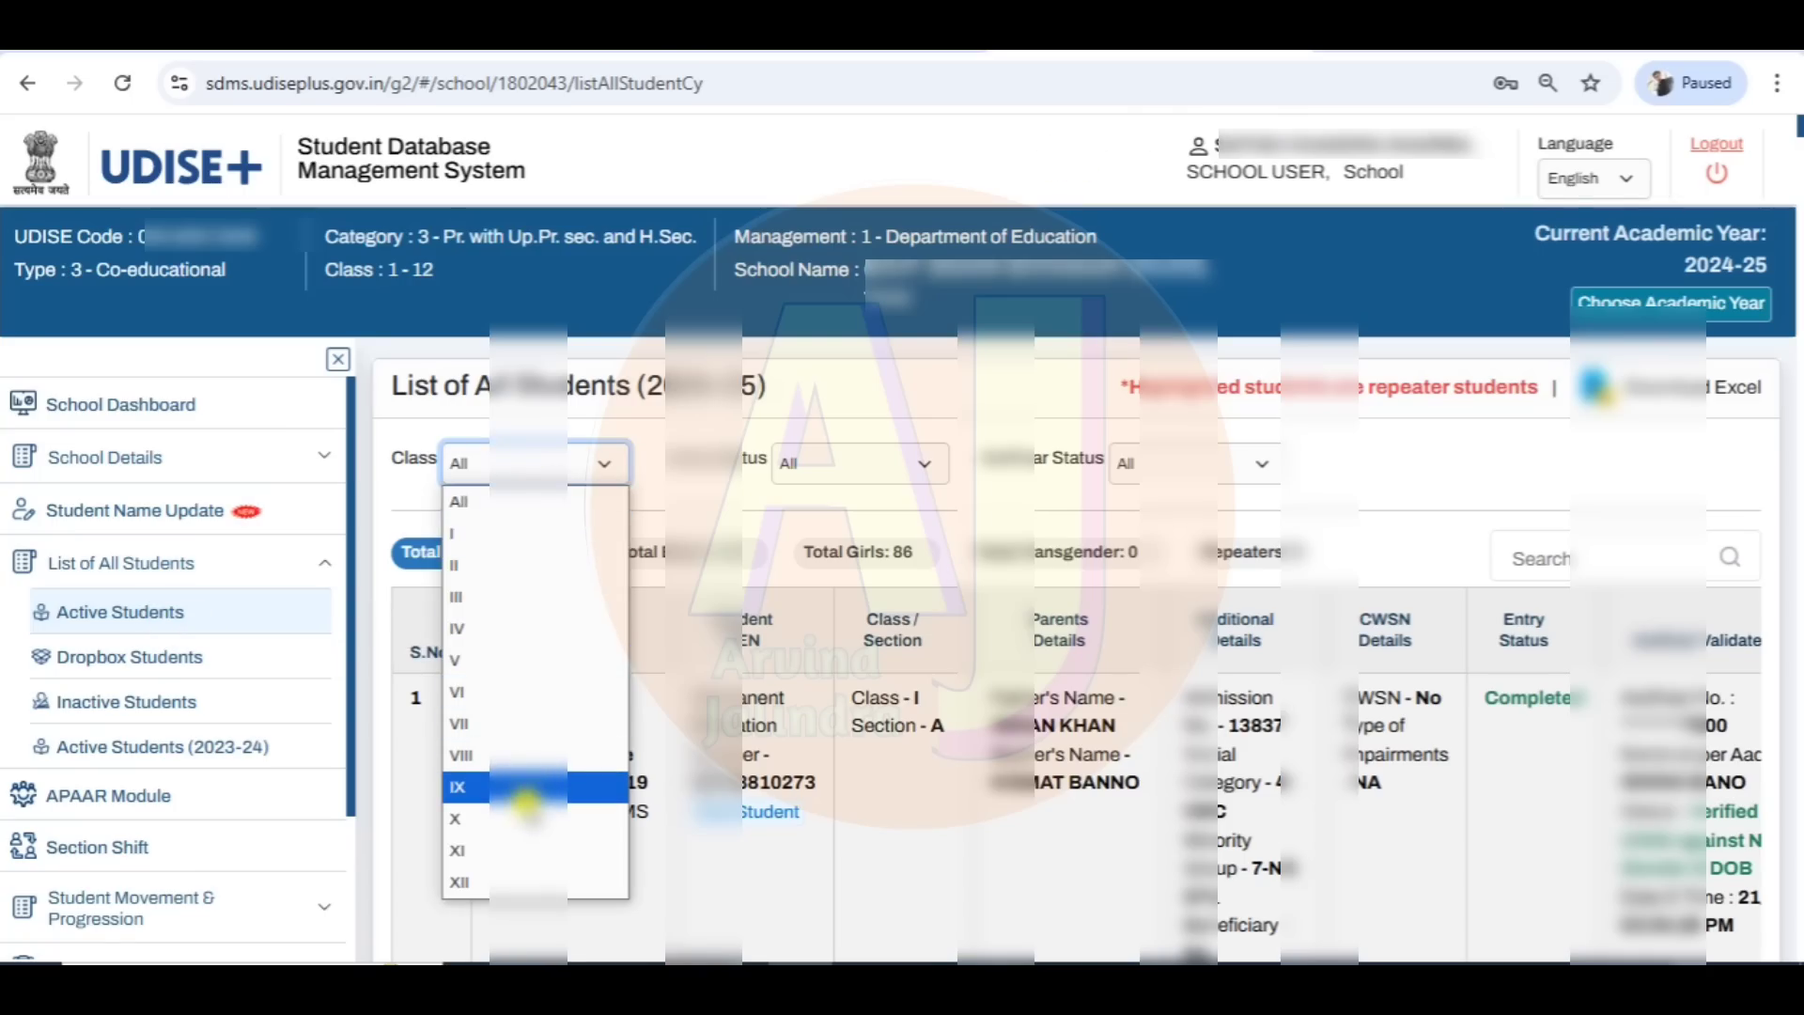
left_click(527, 789)
Step: Find the student in row 19 of the class IX list and select the Permanent Education Number for copying
scroll(834, 677, "down", 15)
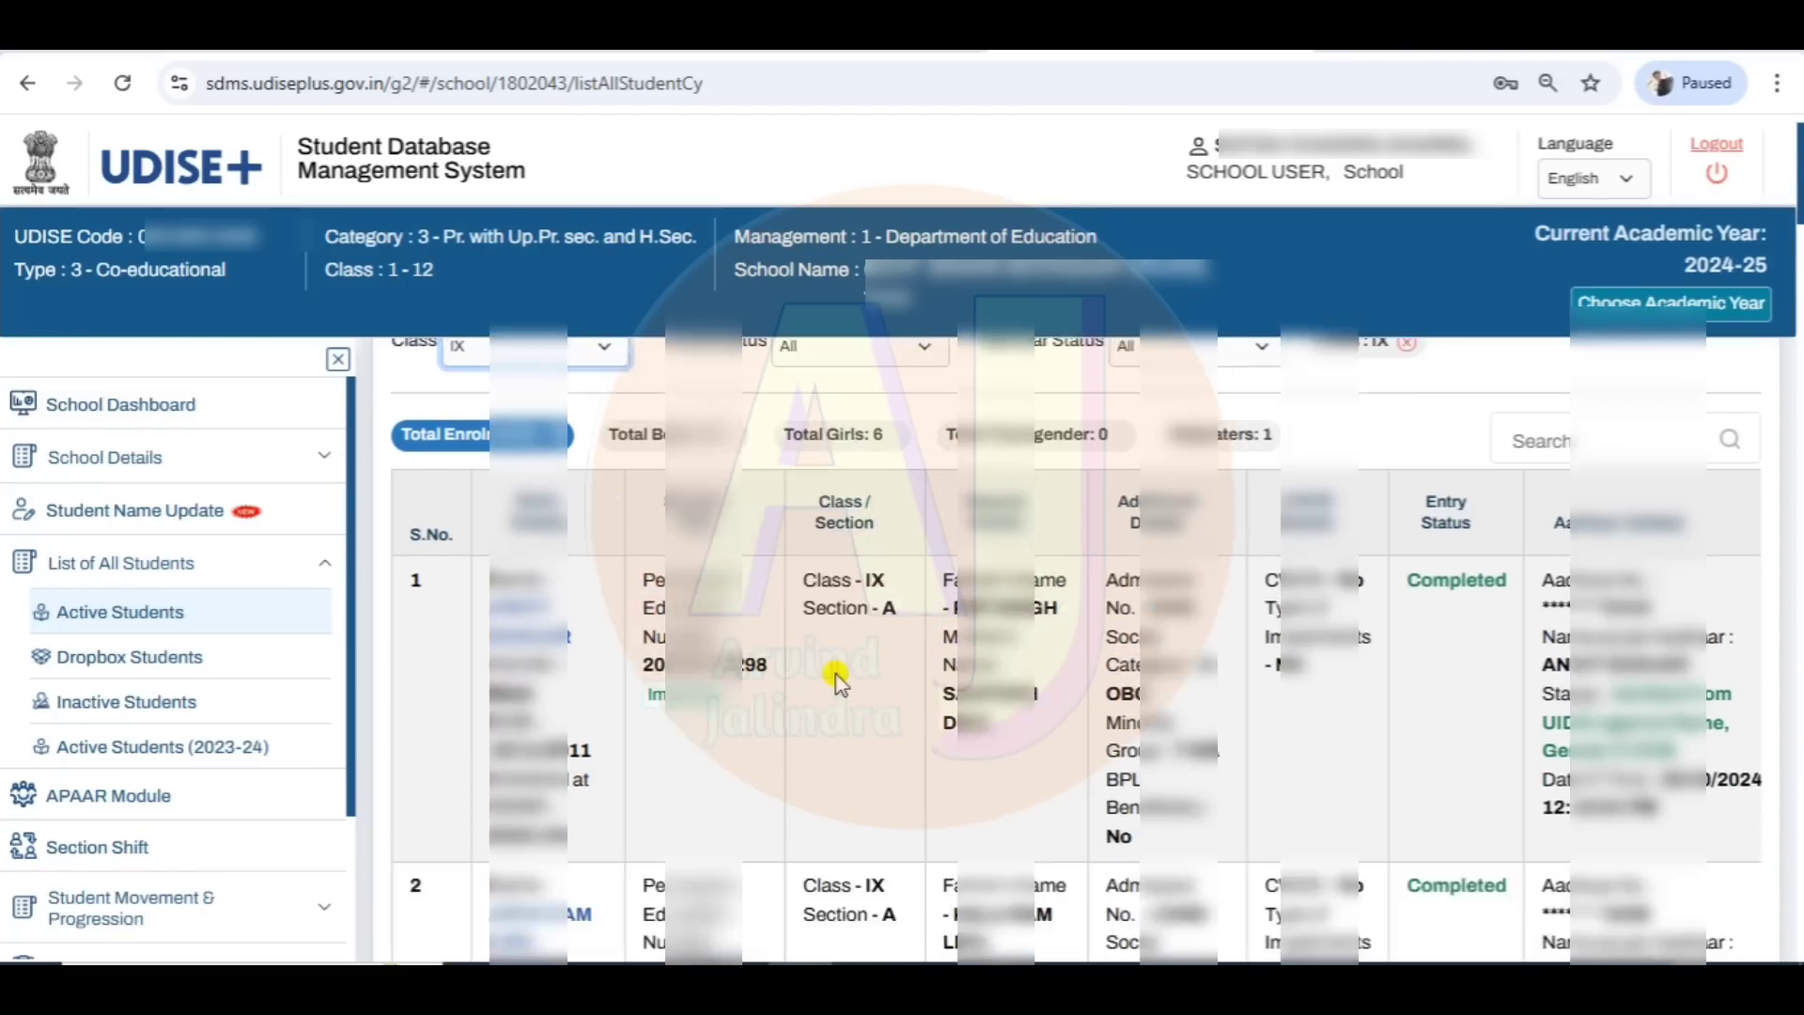
scroll(836, 677, "down", 15)
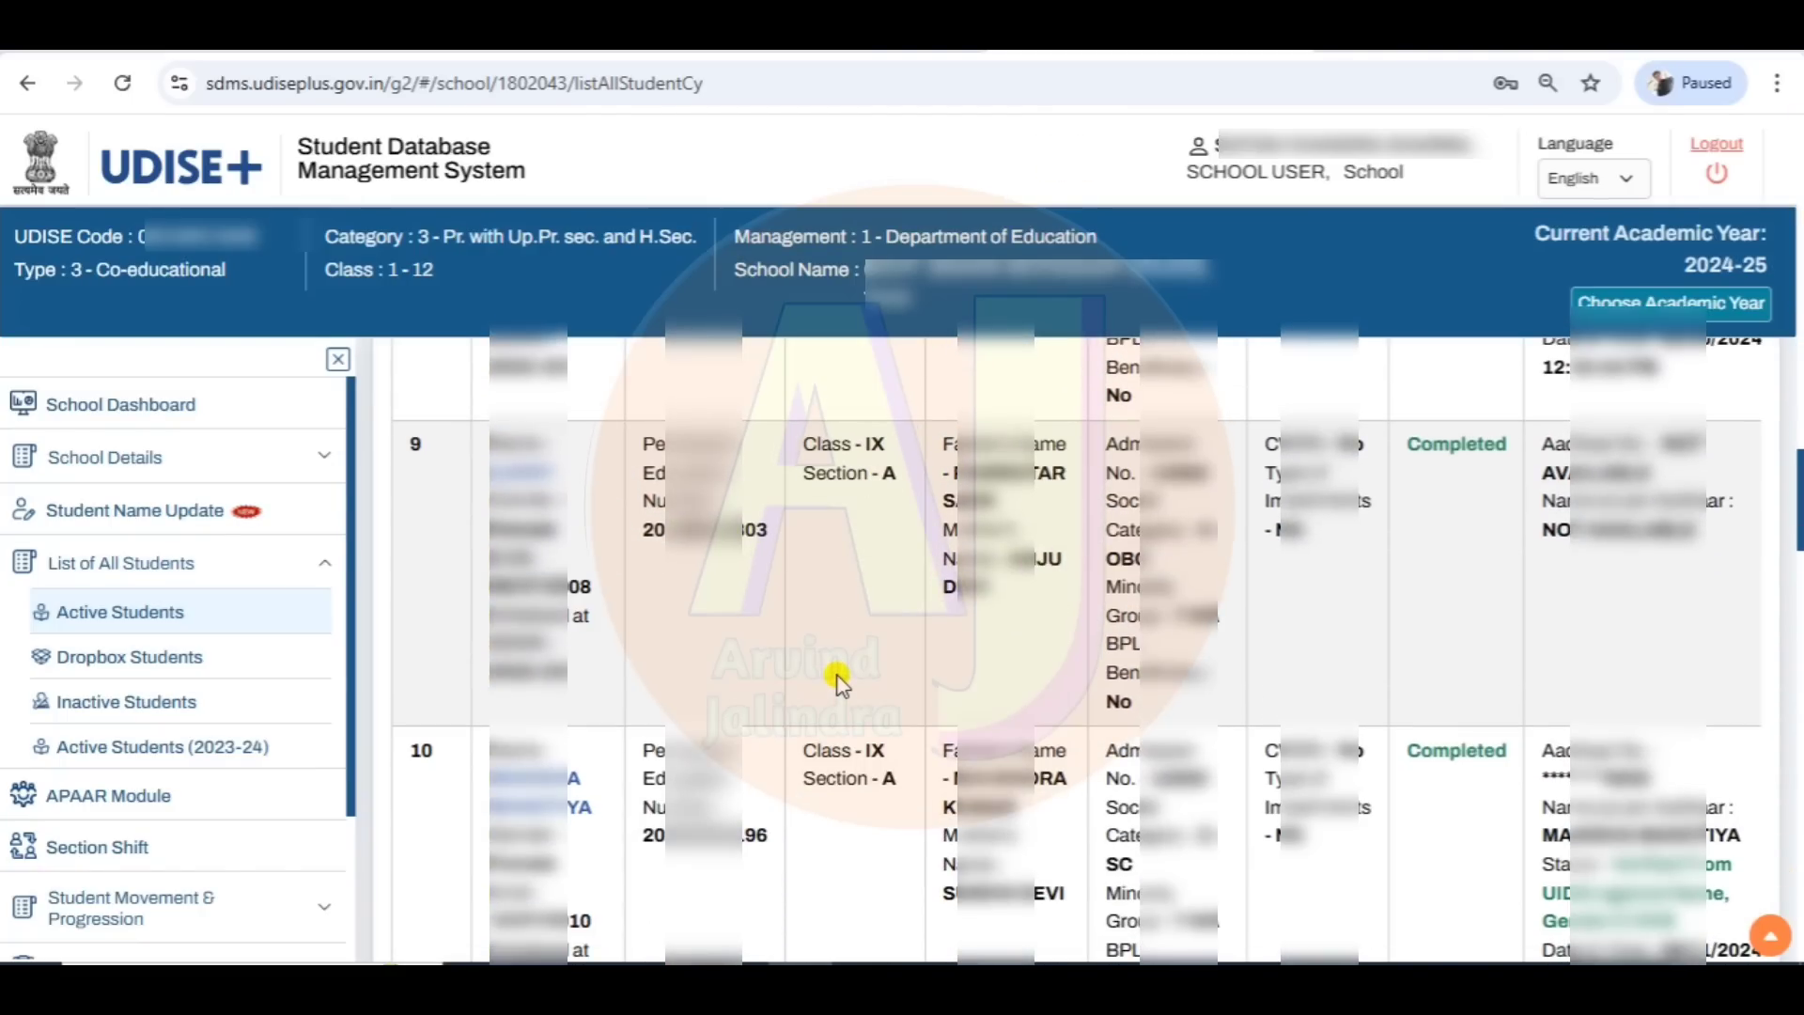
scroll(837, 677, "down", 12)
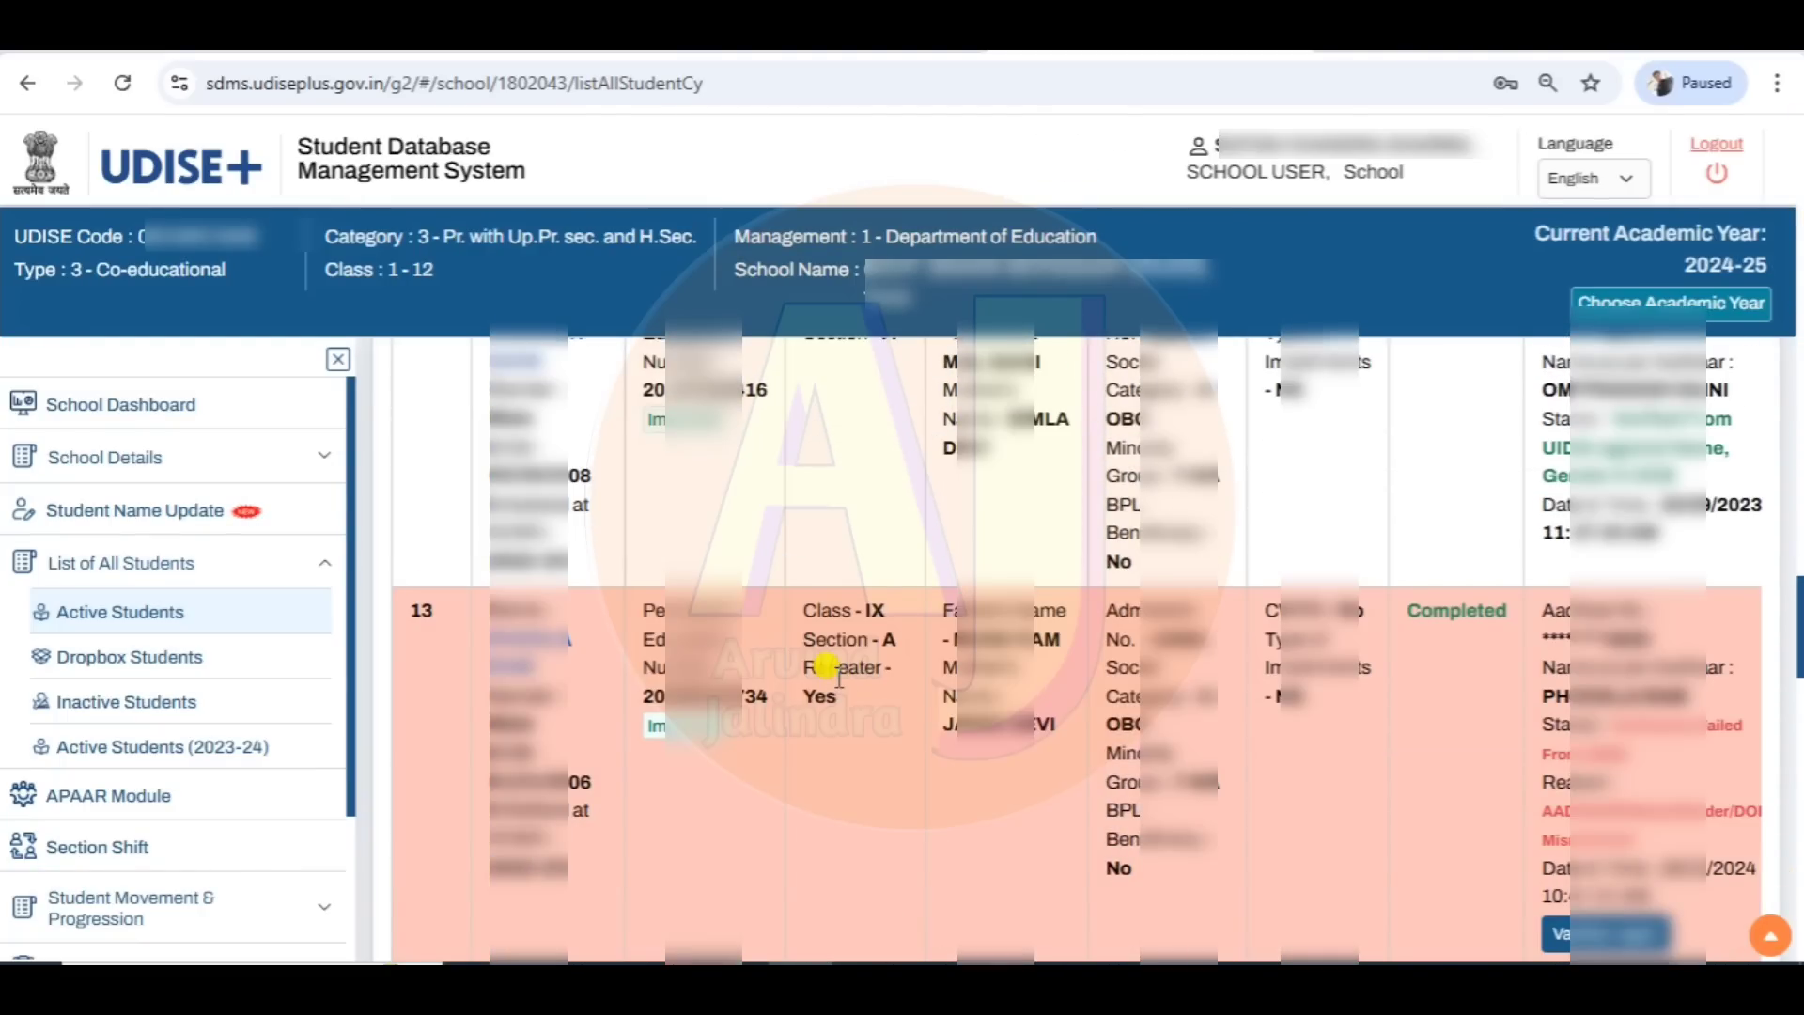
scroll(839, 684, "down", 10)
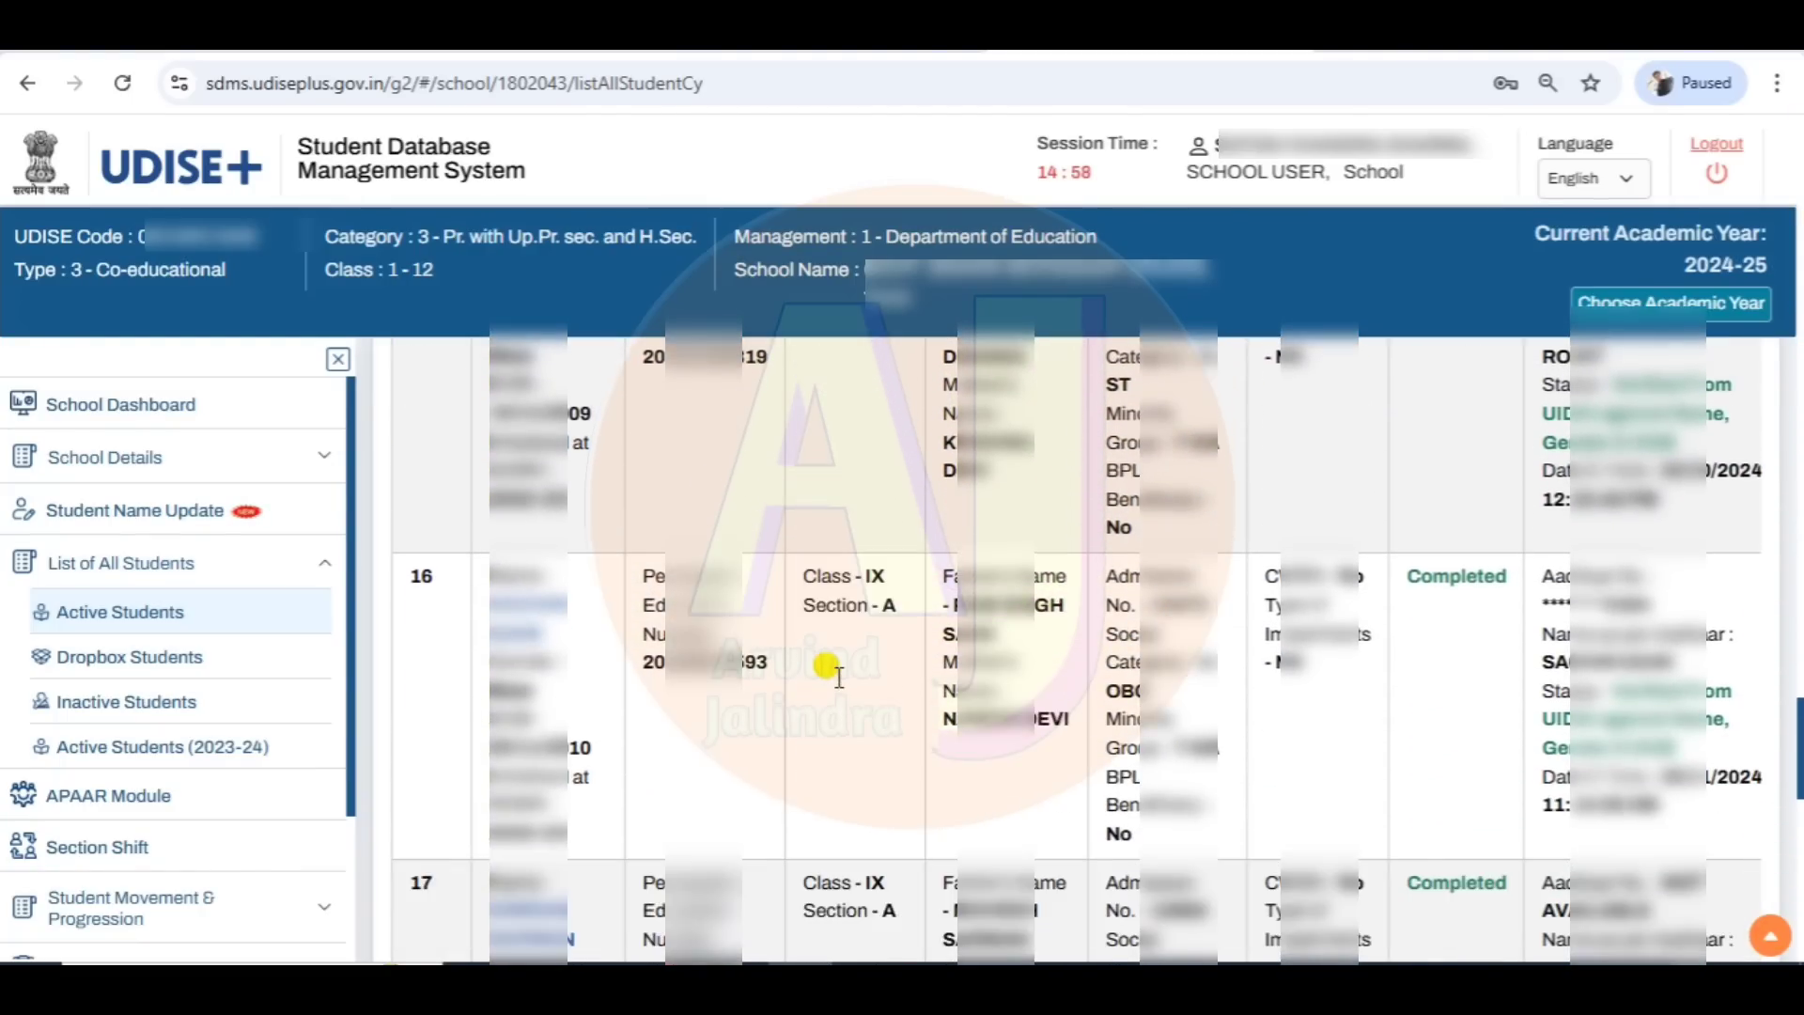
scroll(839, 691, "down", 8)
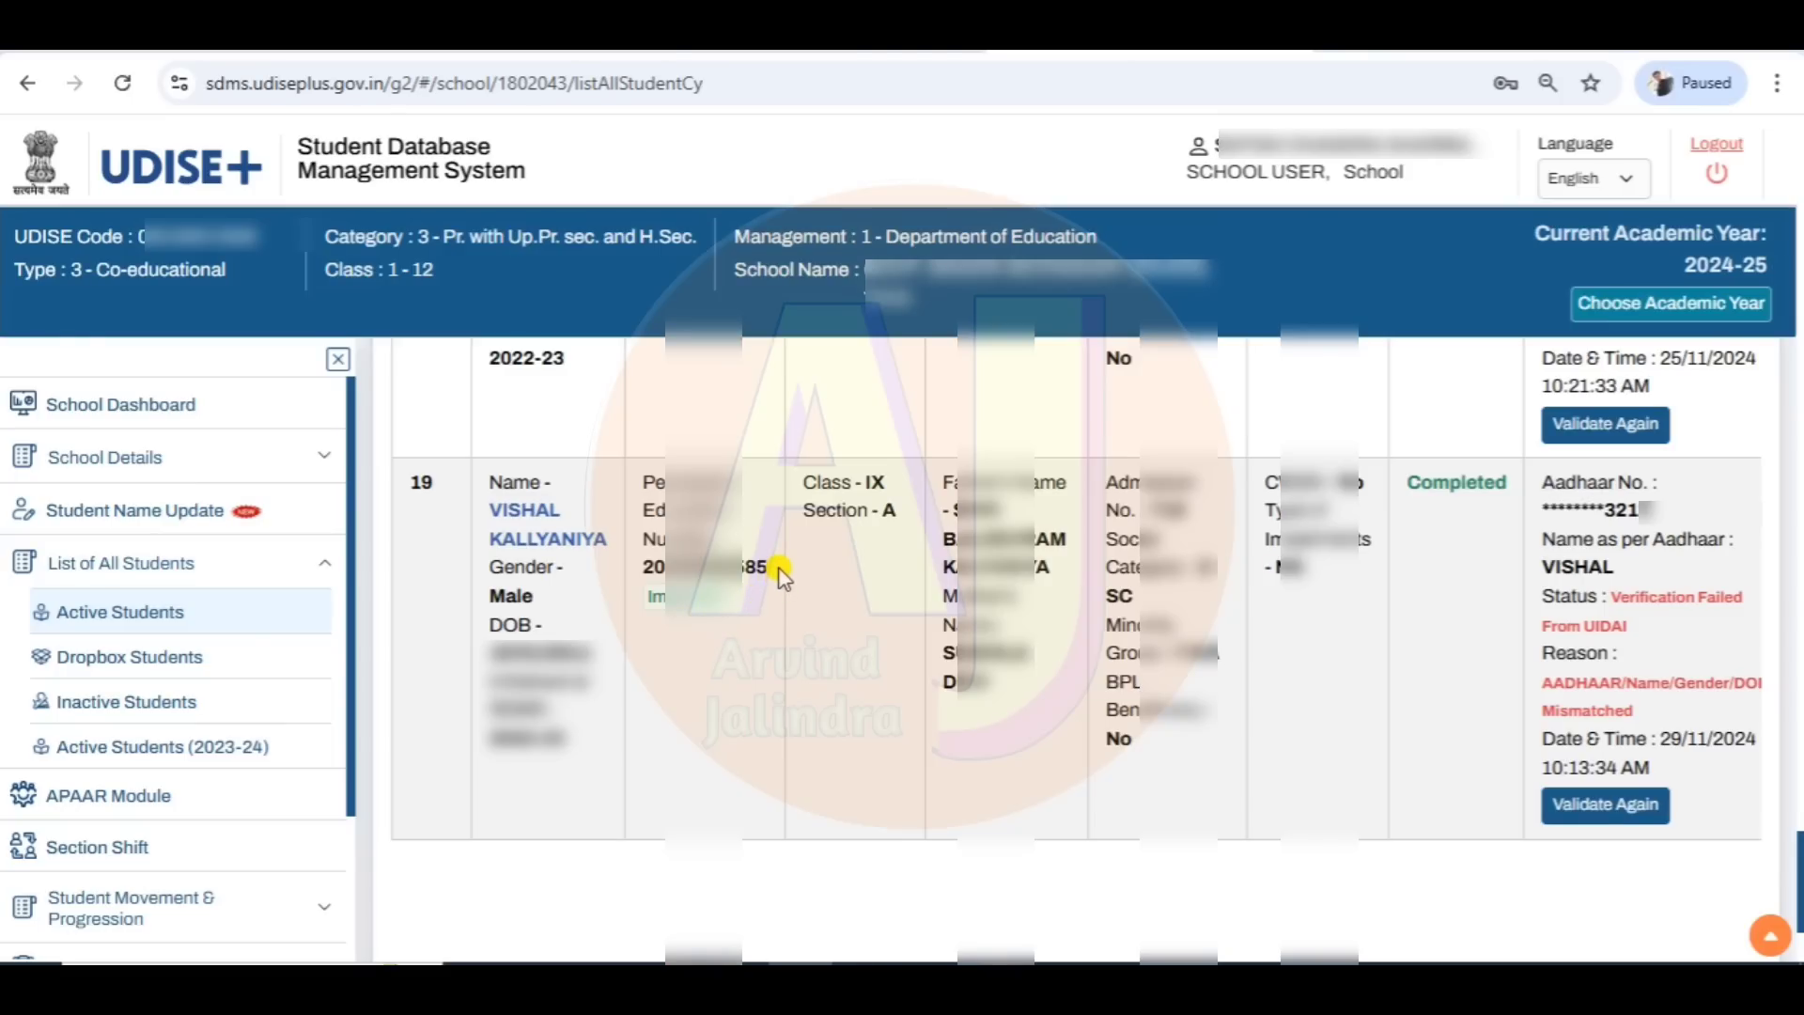
left_click_drag(770, 568, 643, 573)
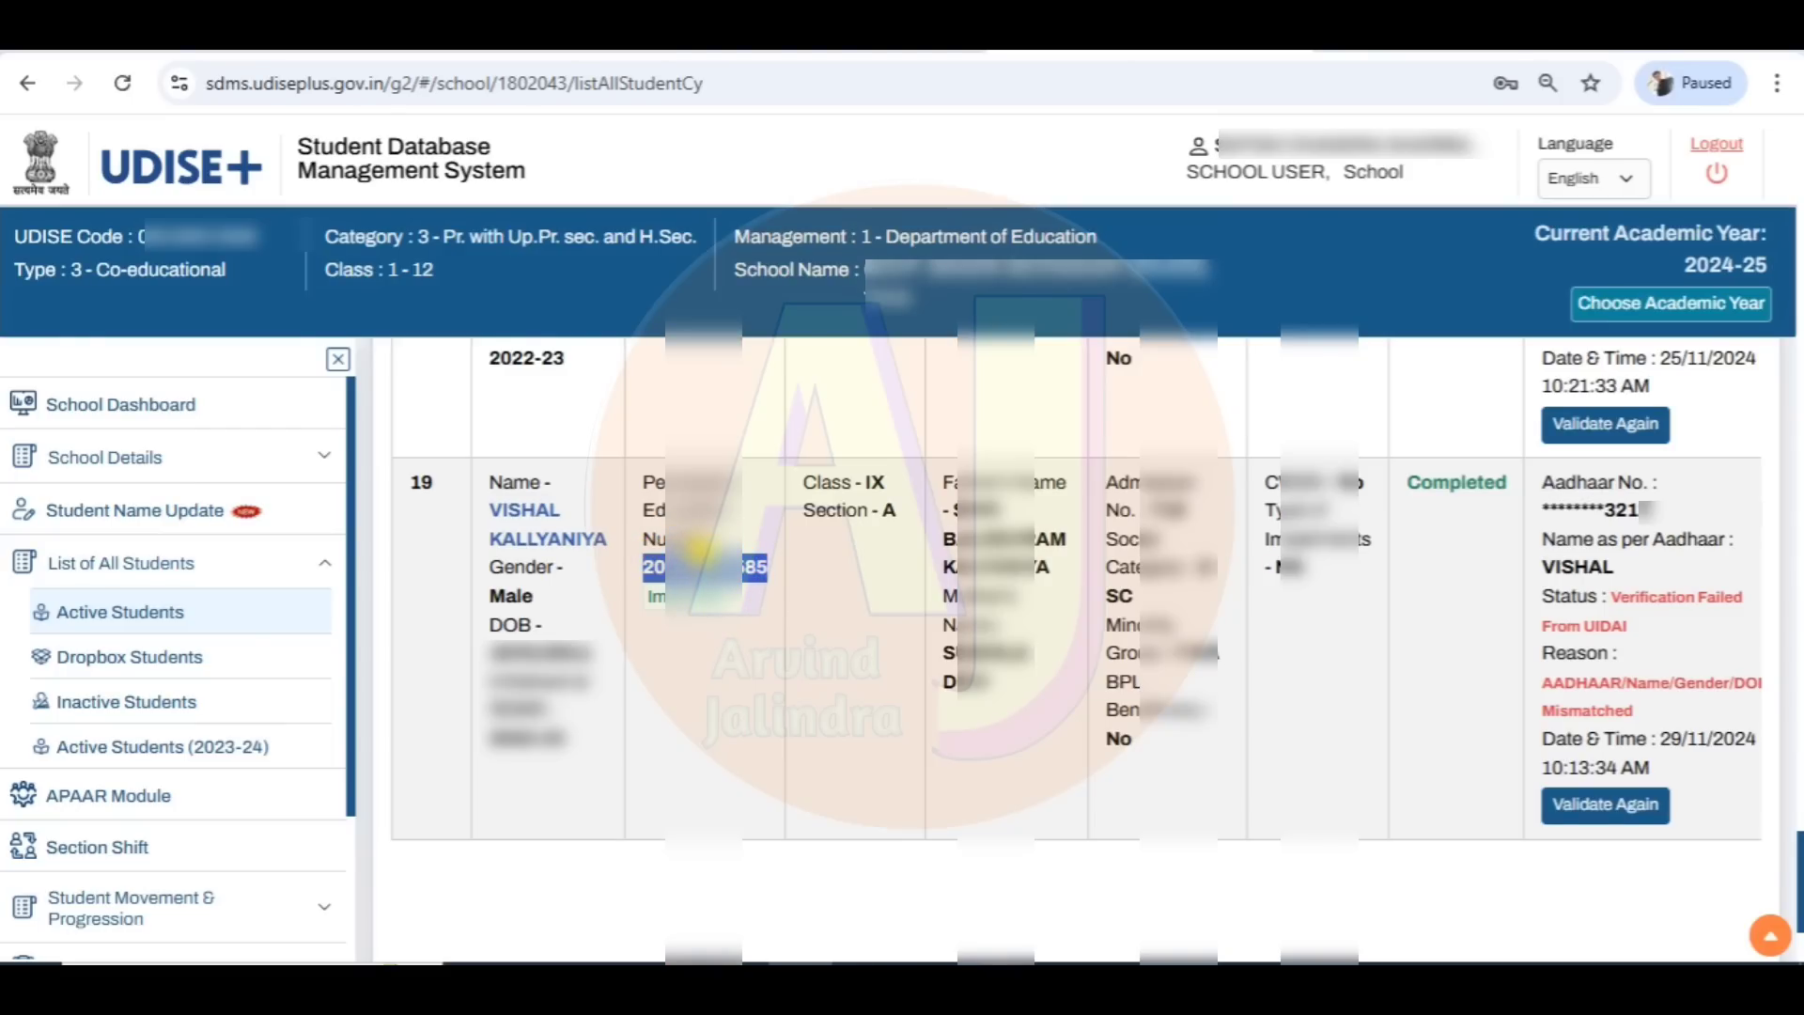
left_click(761, 592)
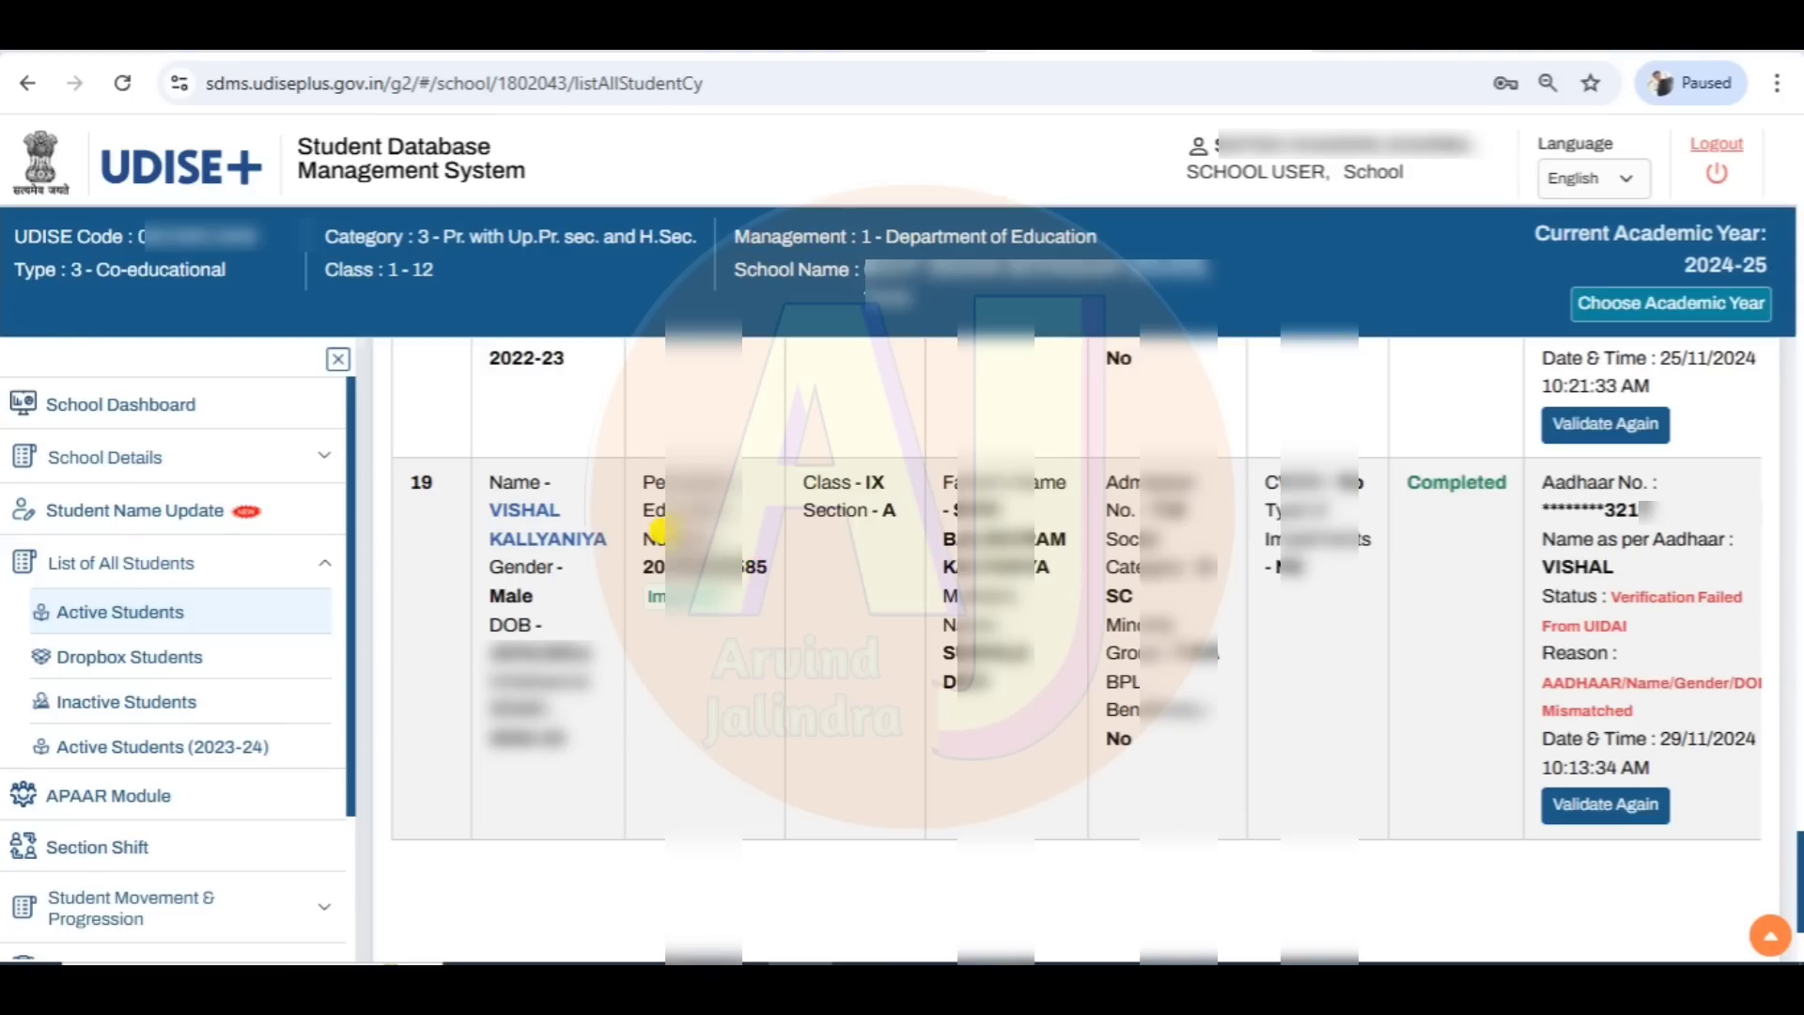
Step: Look up the student in Student Name Update with the copied Permanent Education Number
left_click(185, 529)
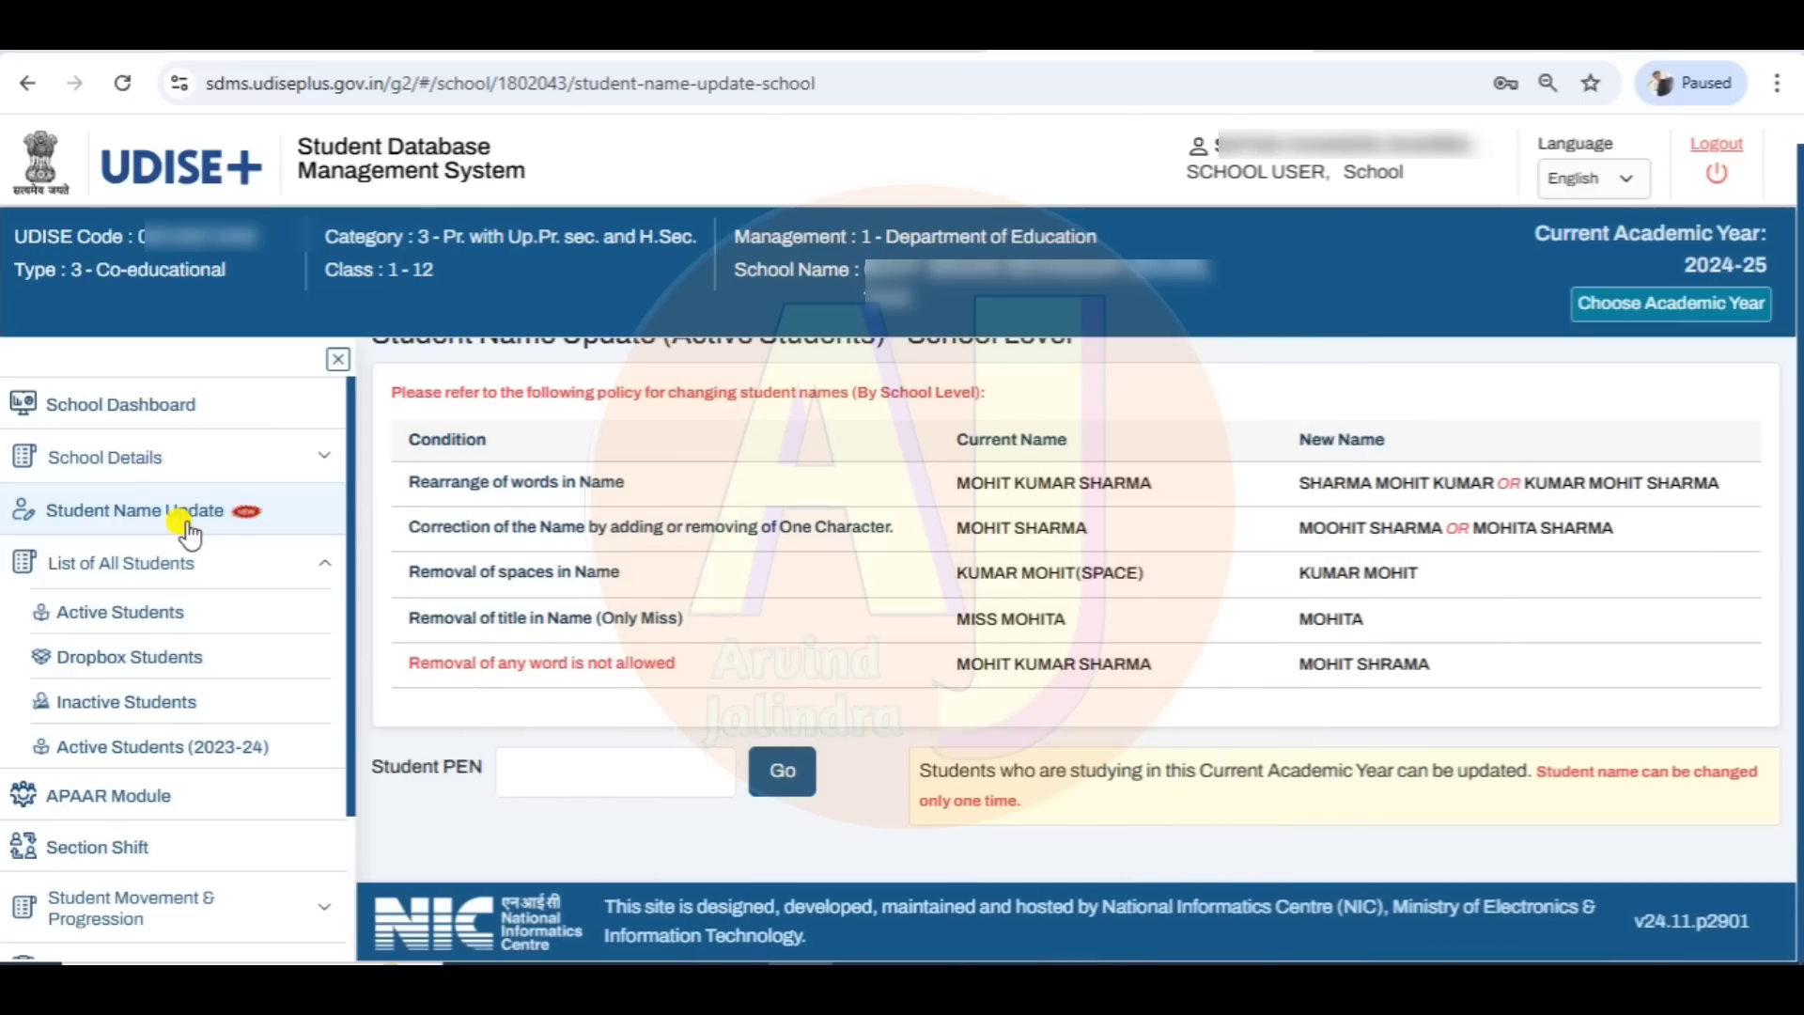
scroll(763, 644, "up", 1)
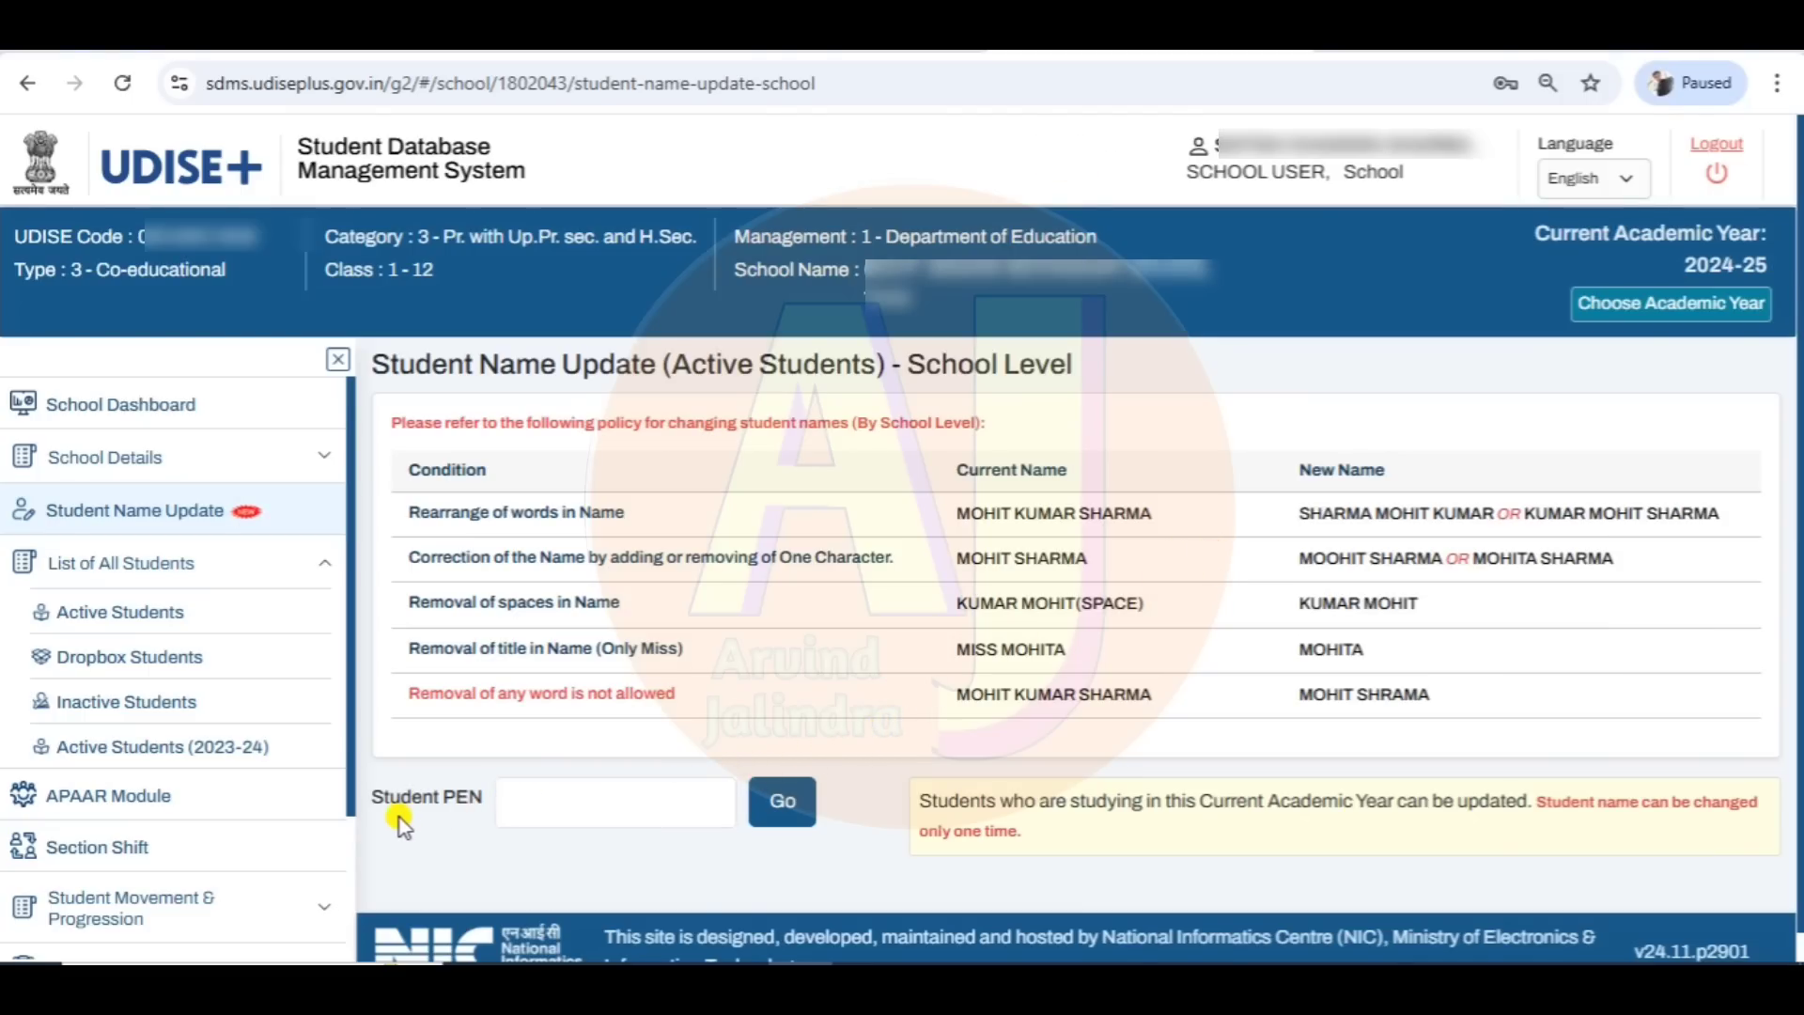
left_click(562, 799)
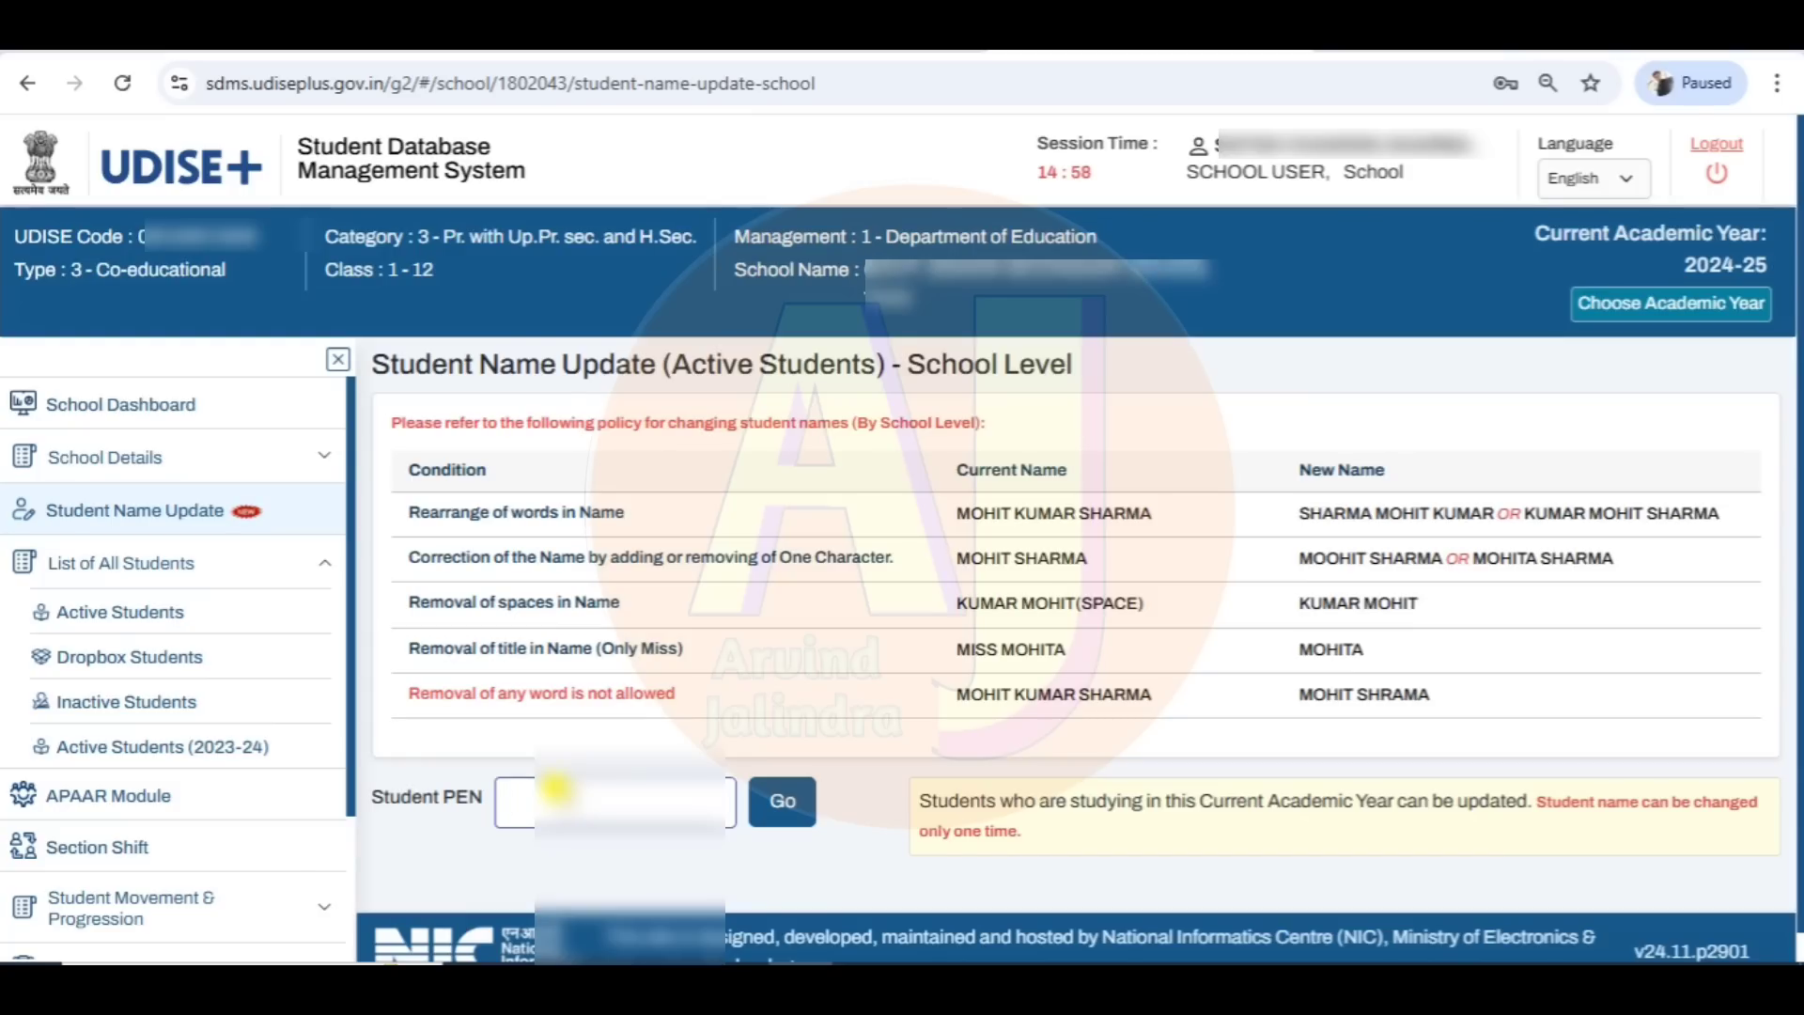
key("ctrl+v")
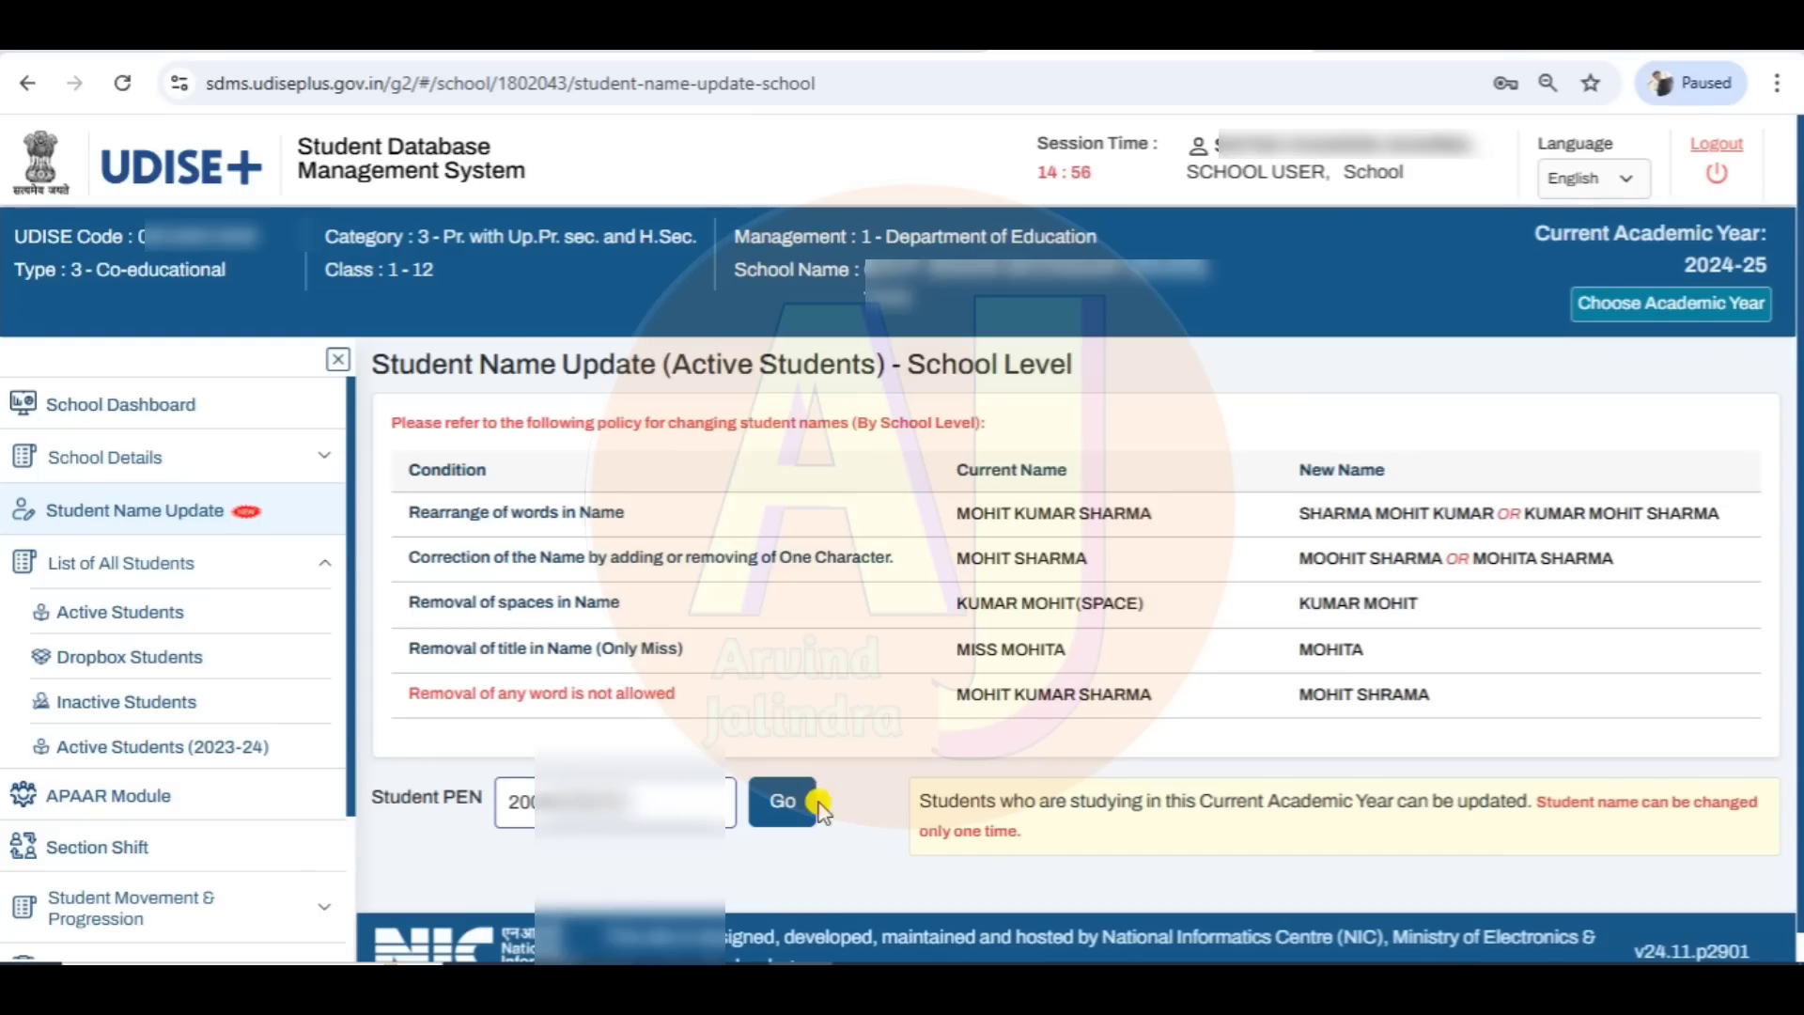
left_click(782, 804)
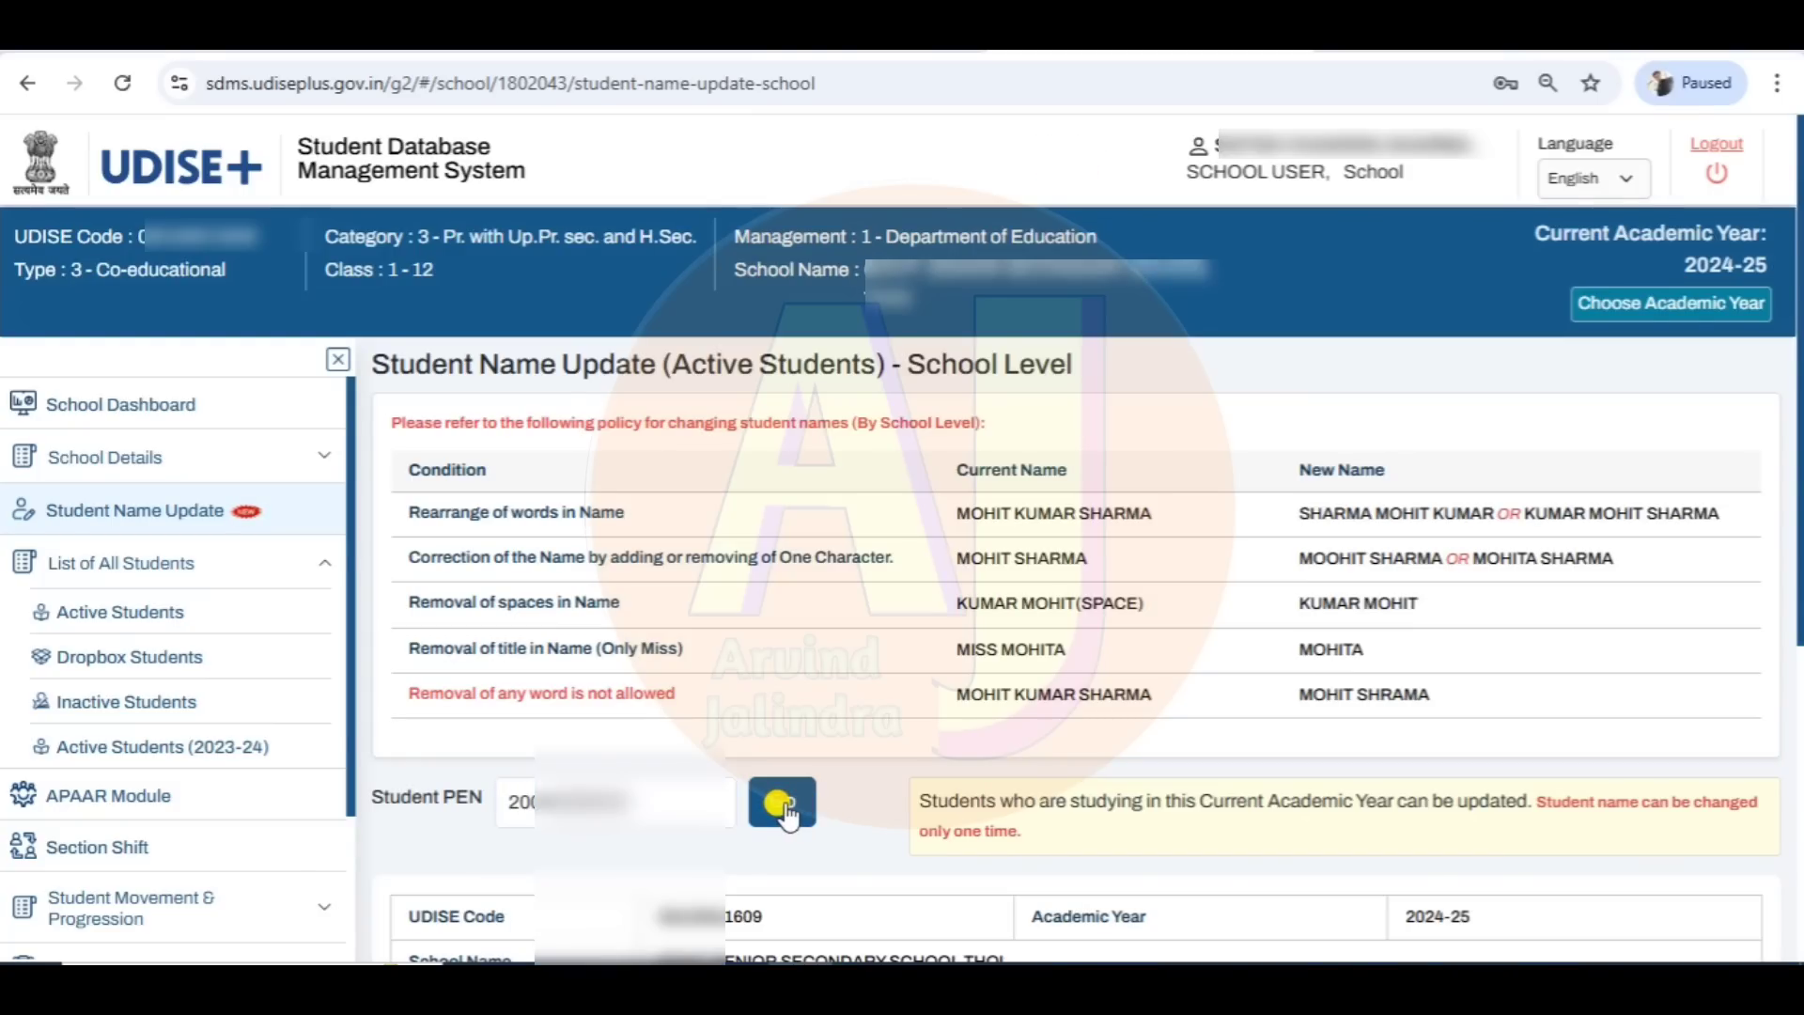
Step: Compare the student's recorded name with the Aadhaar name and copy the recorded name into the Student's Name field
scroll(993, 683, "down", 1)
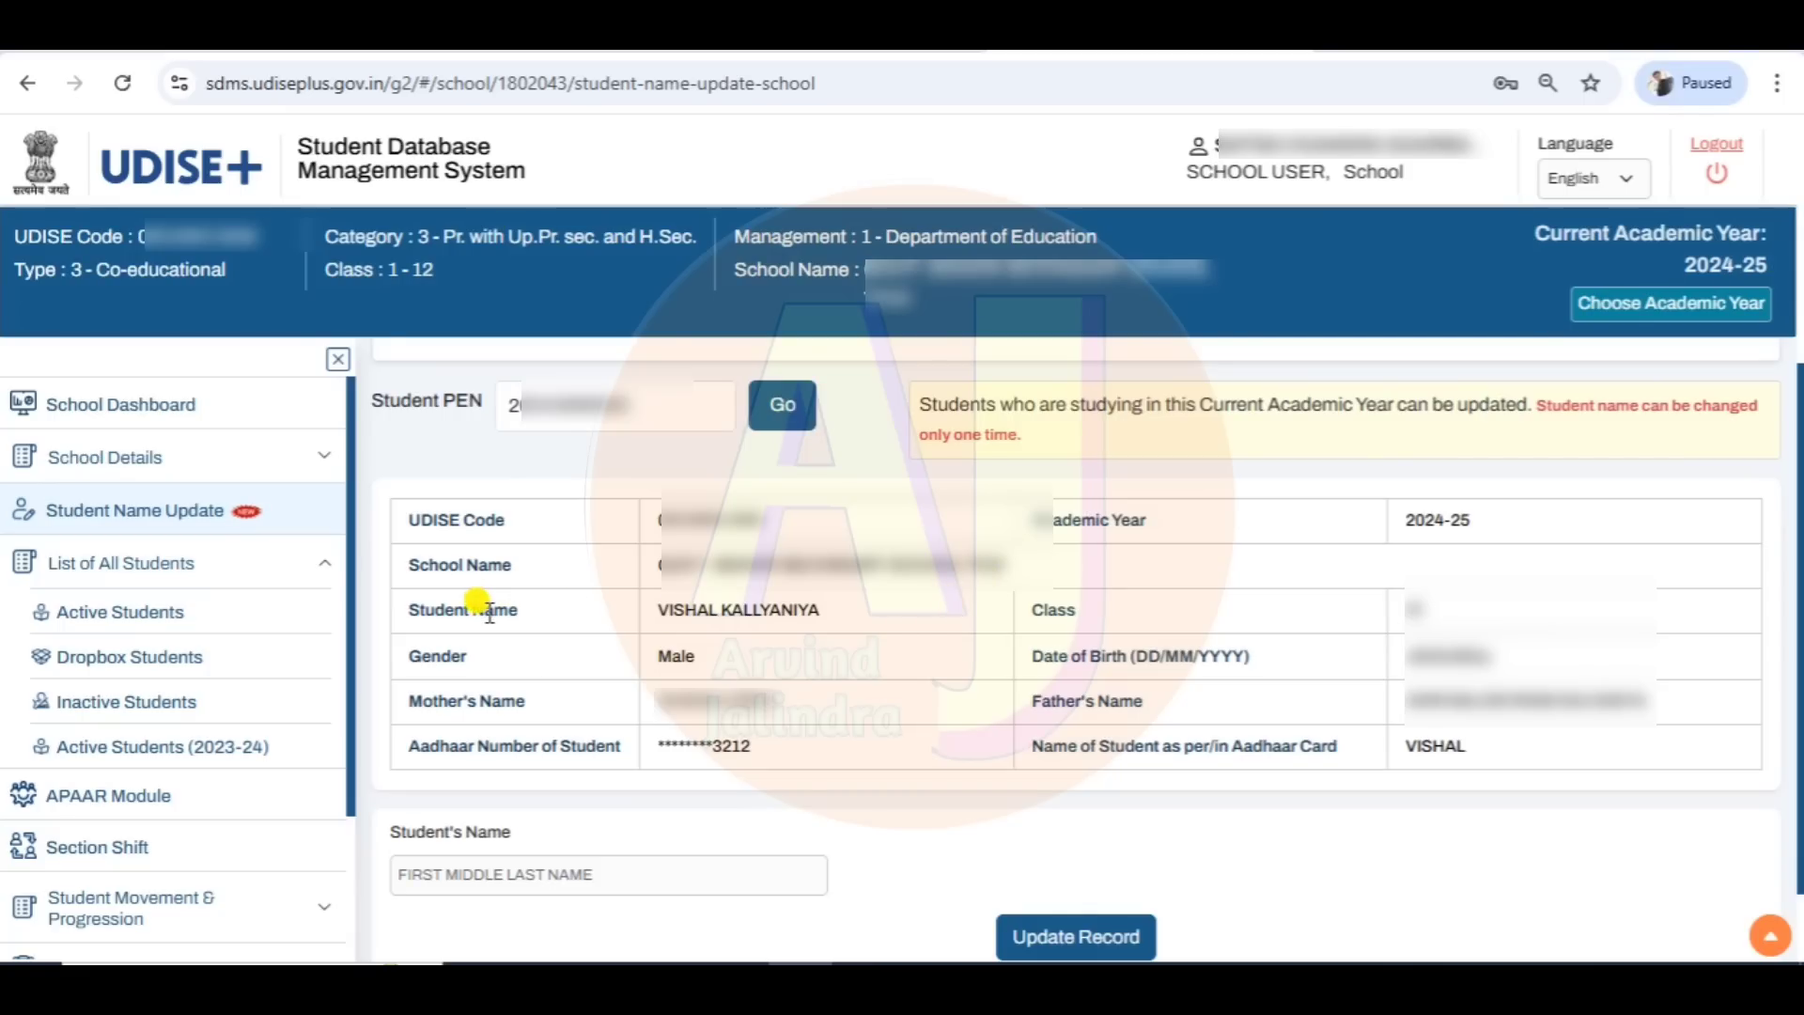
left_click_drag(648, 611, 827, 636)
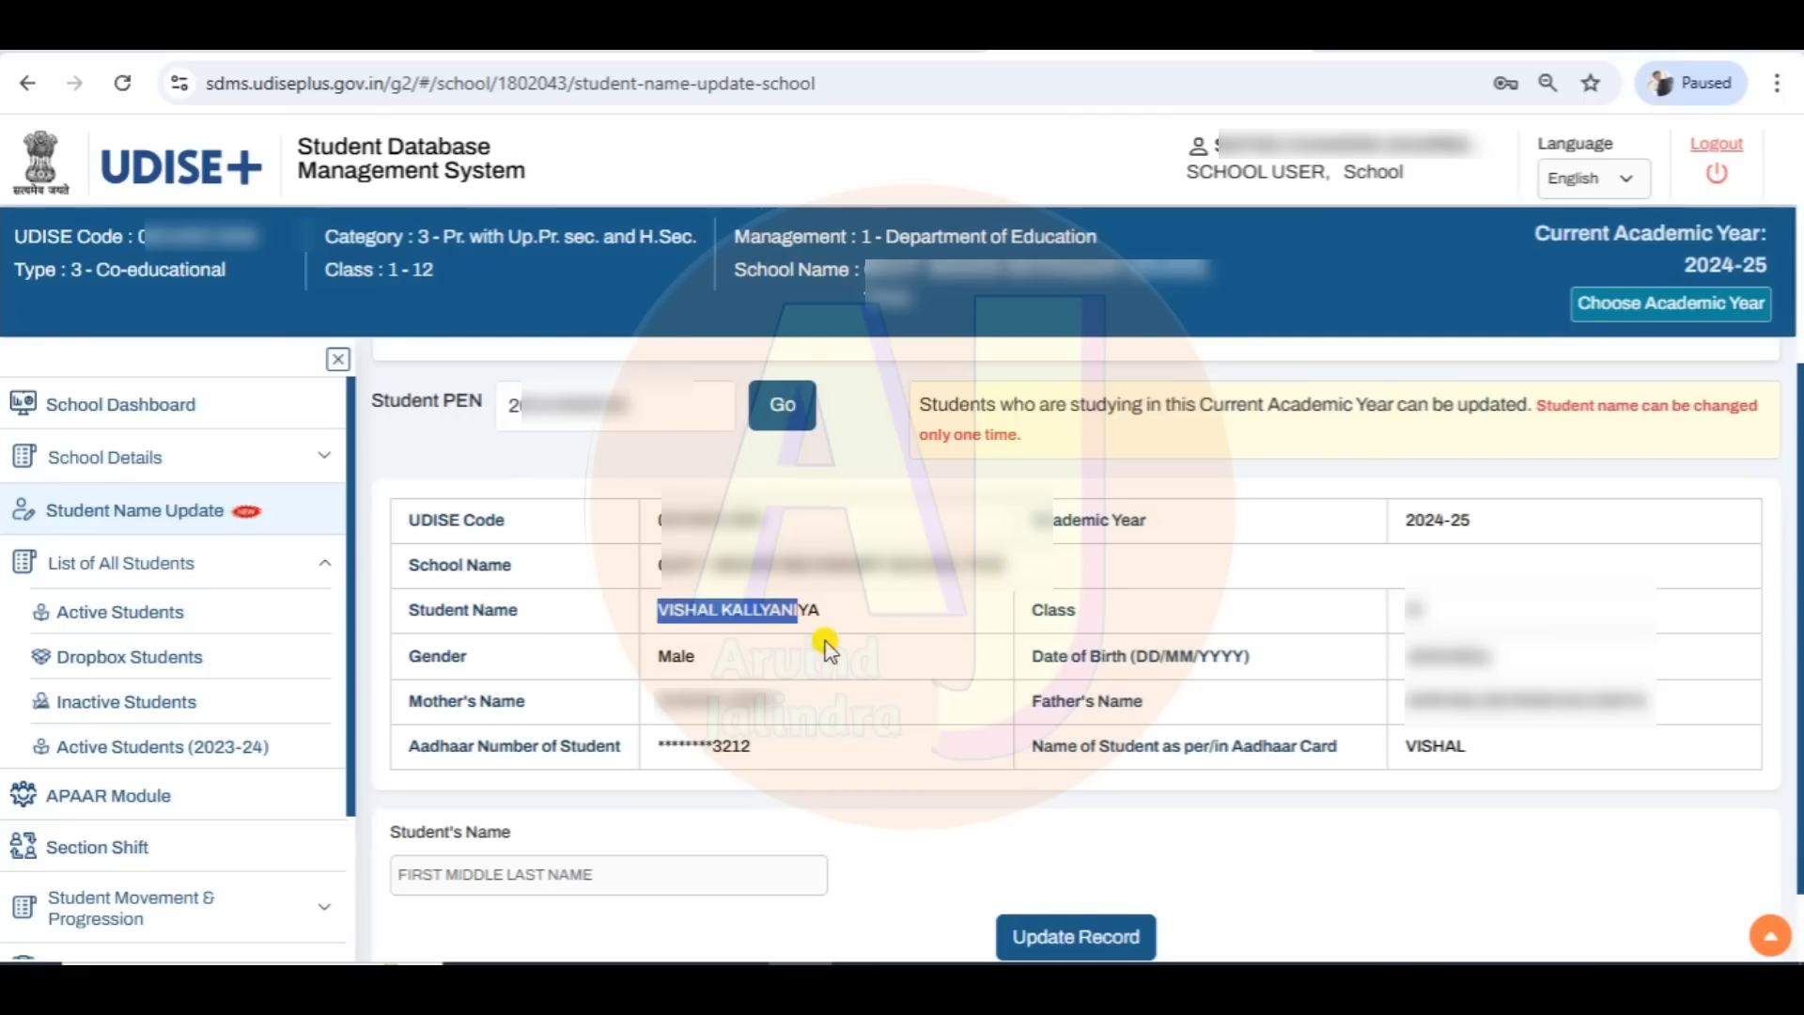
left_click(845, 667)
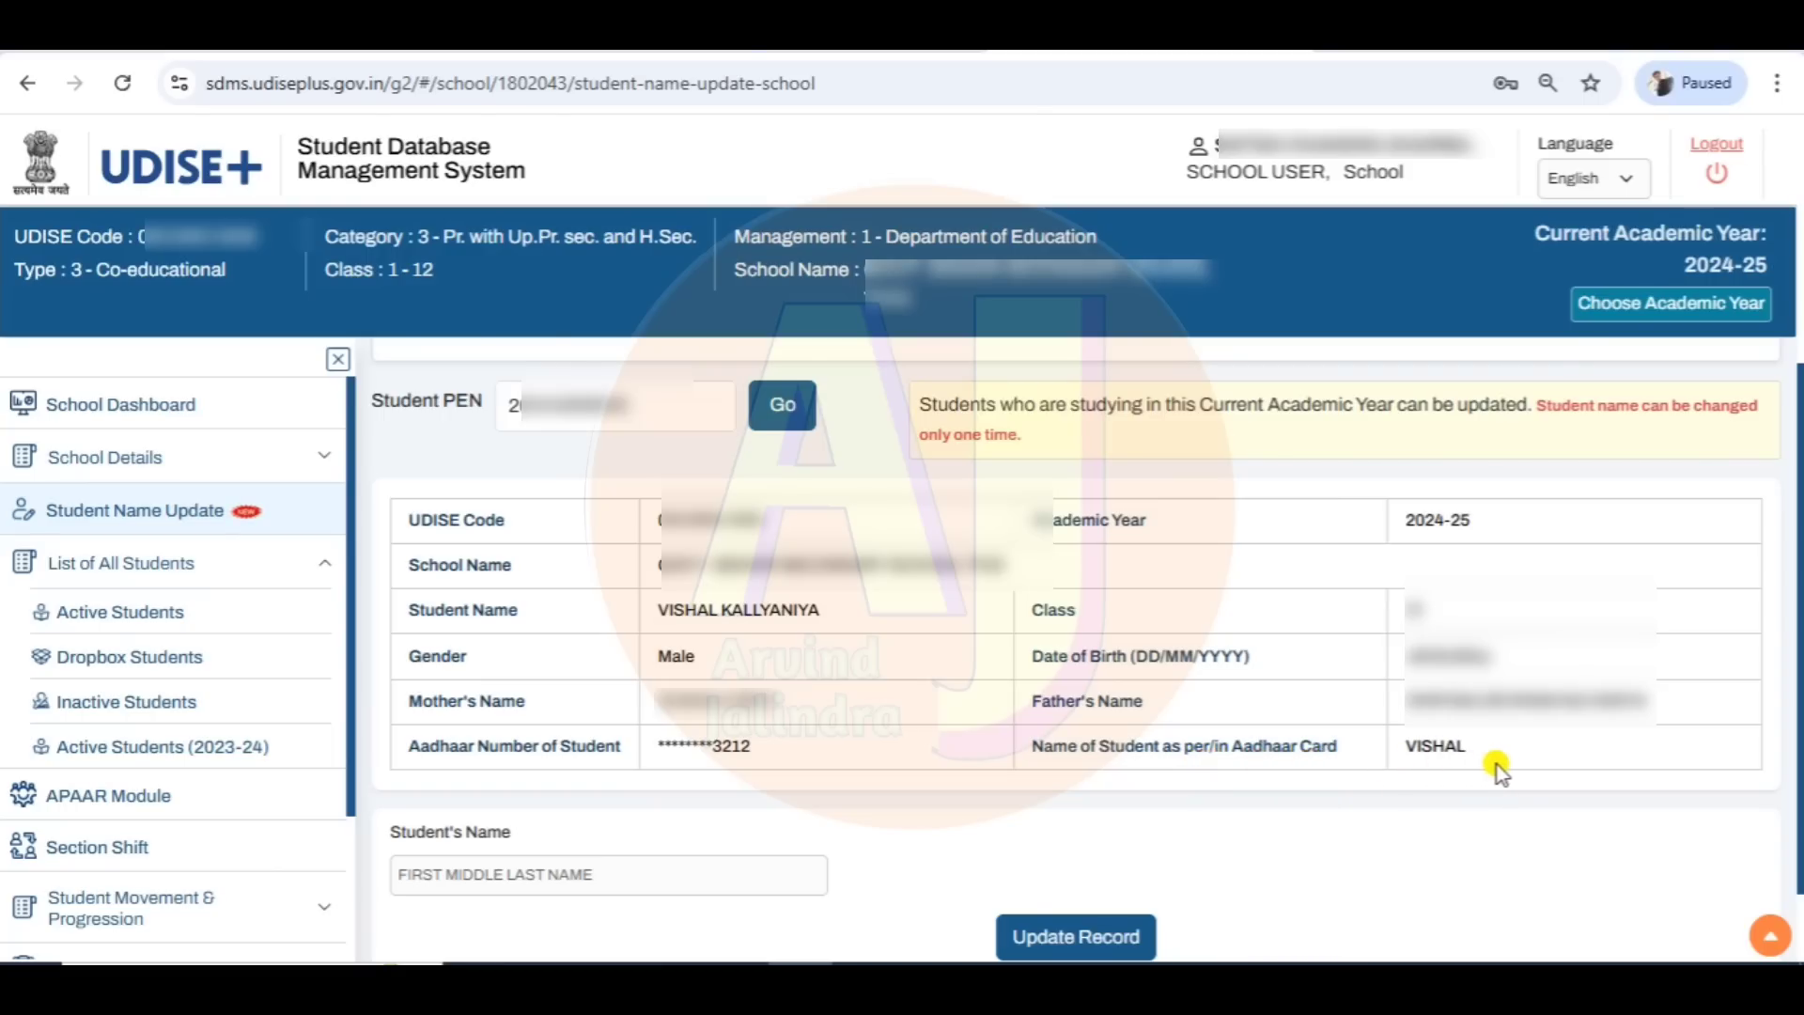
left_click_drag(1468, 747, 1406, 752)
left_click(1477, 763)
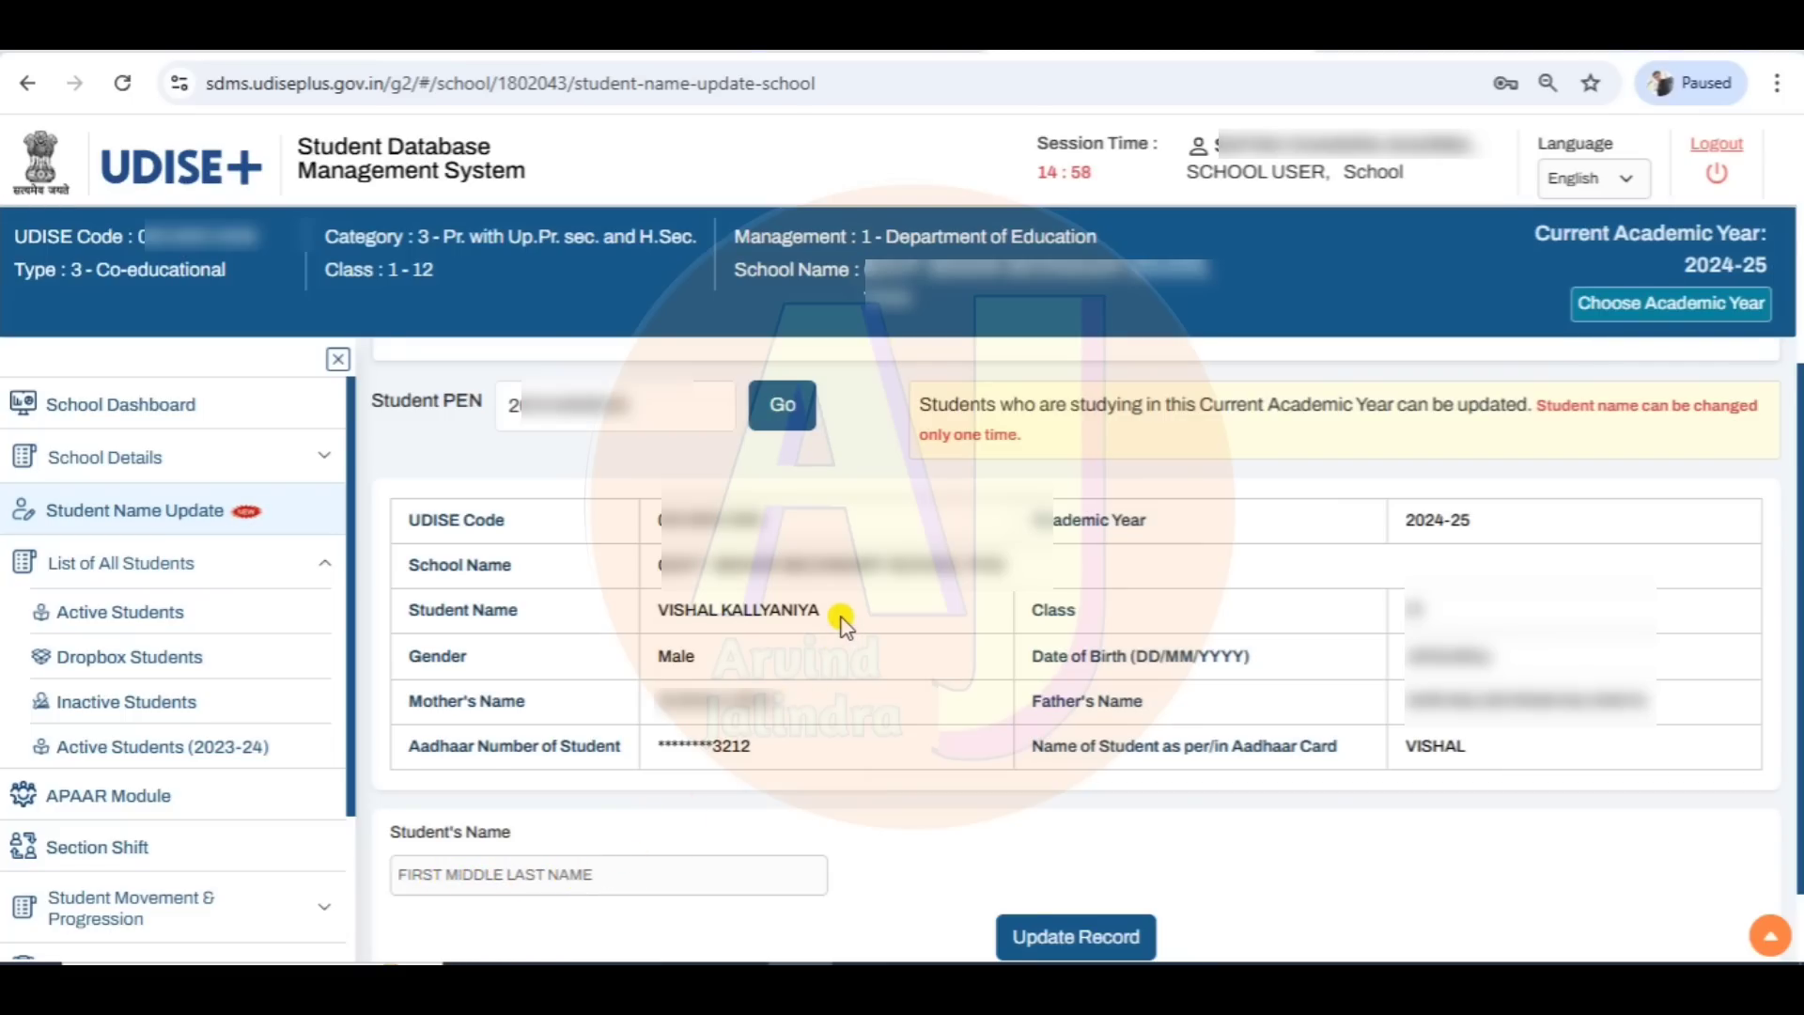
left_click_drag(846, 620, 646, 600)
key("ctrl+c")
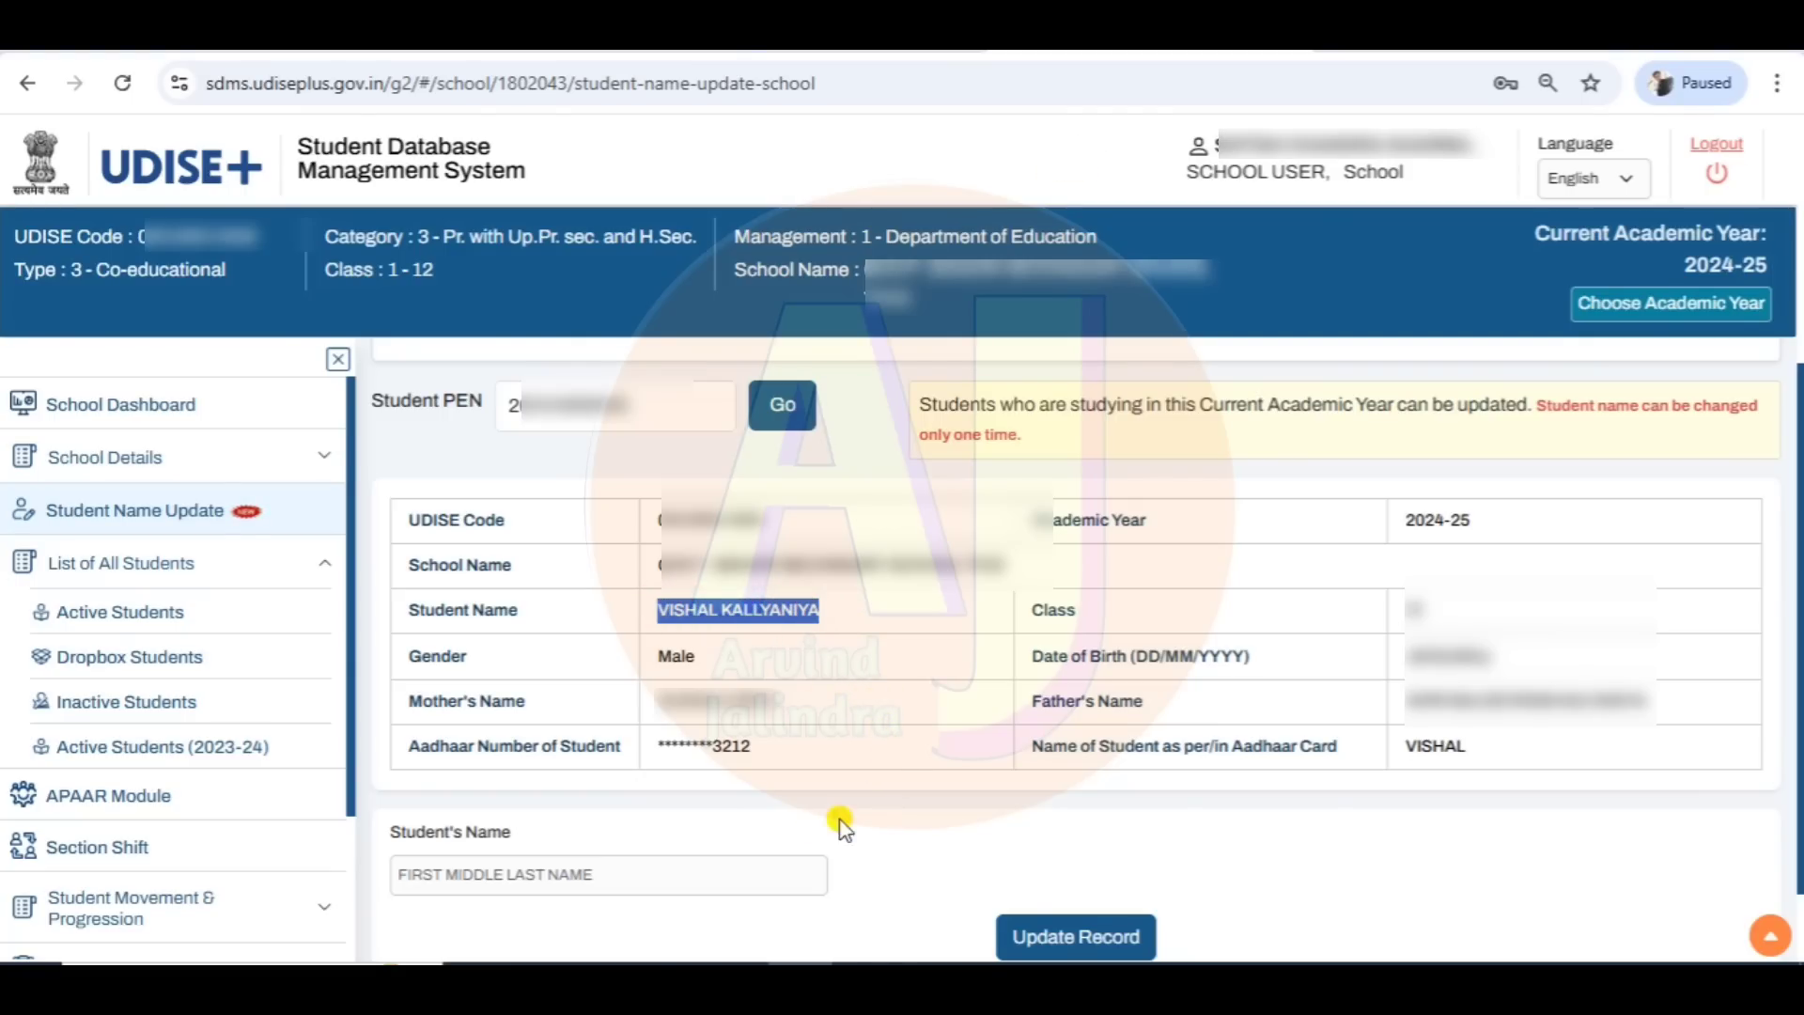
left_click(657, 878)
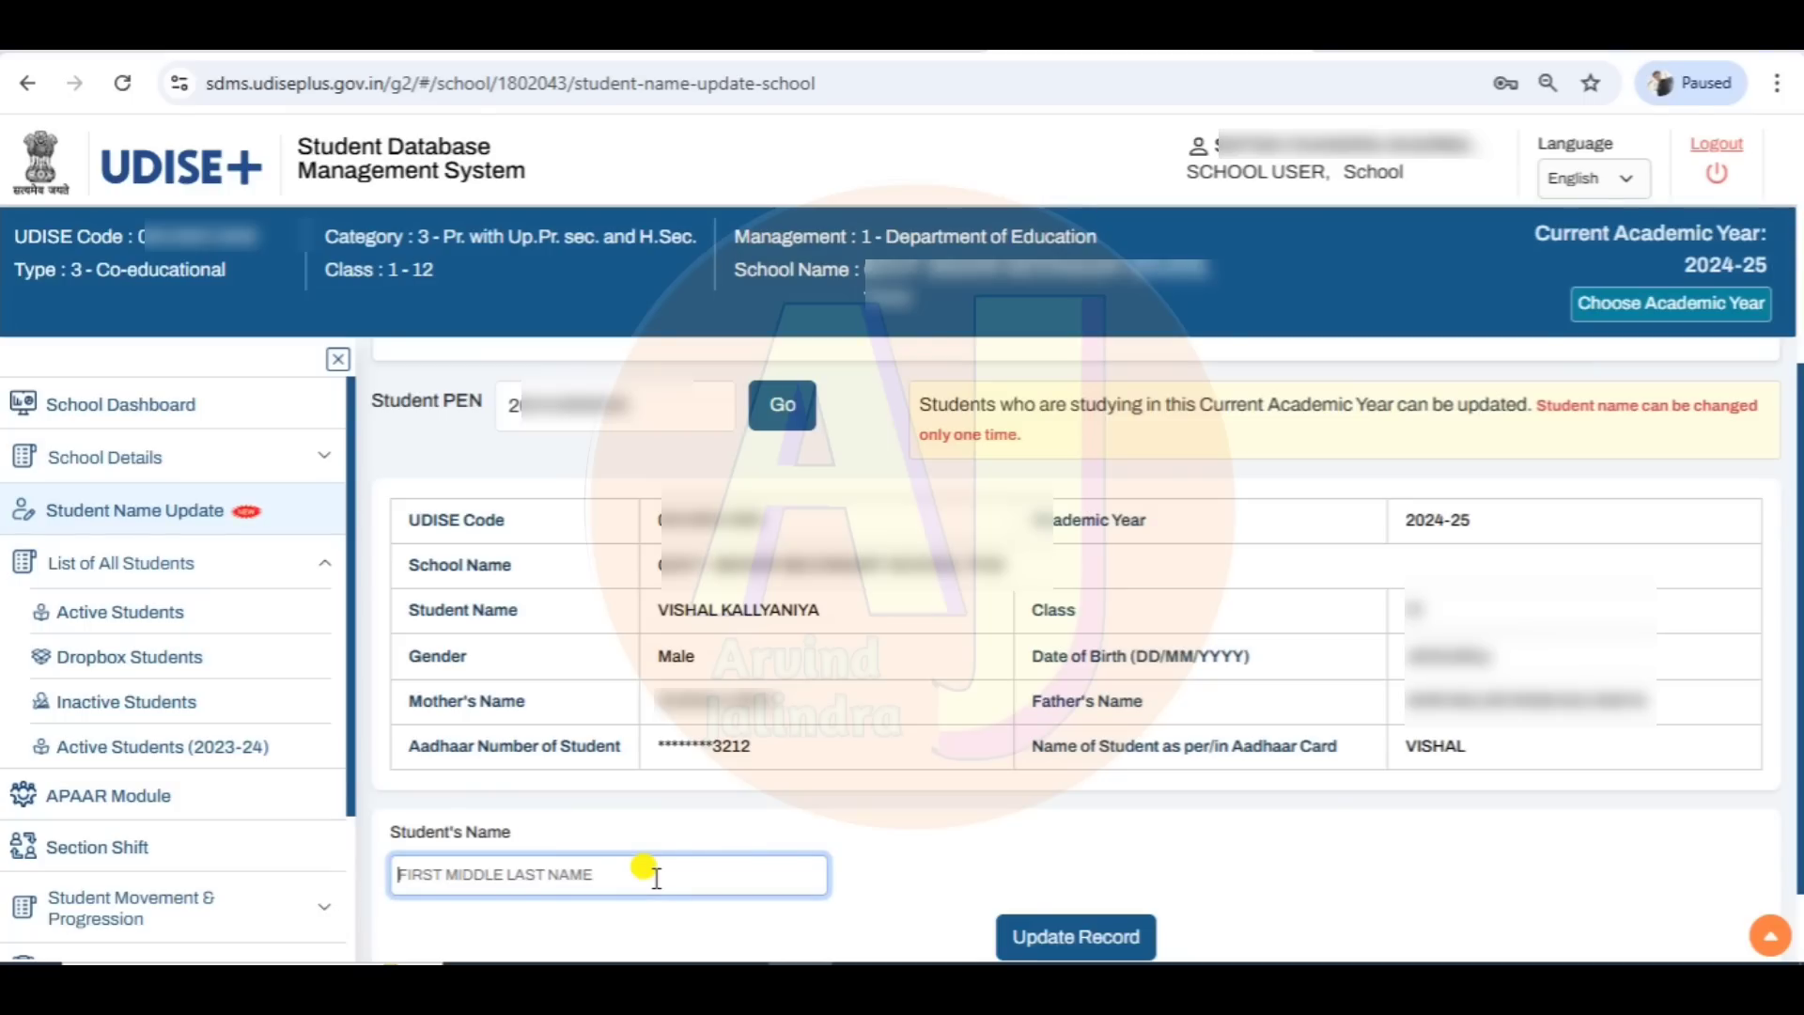
key("ctrl+v")
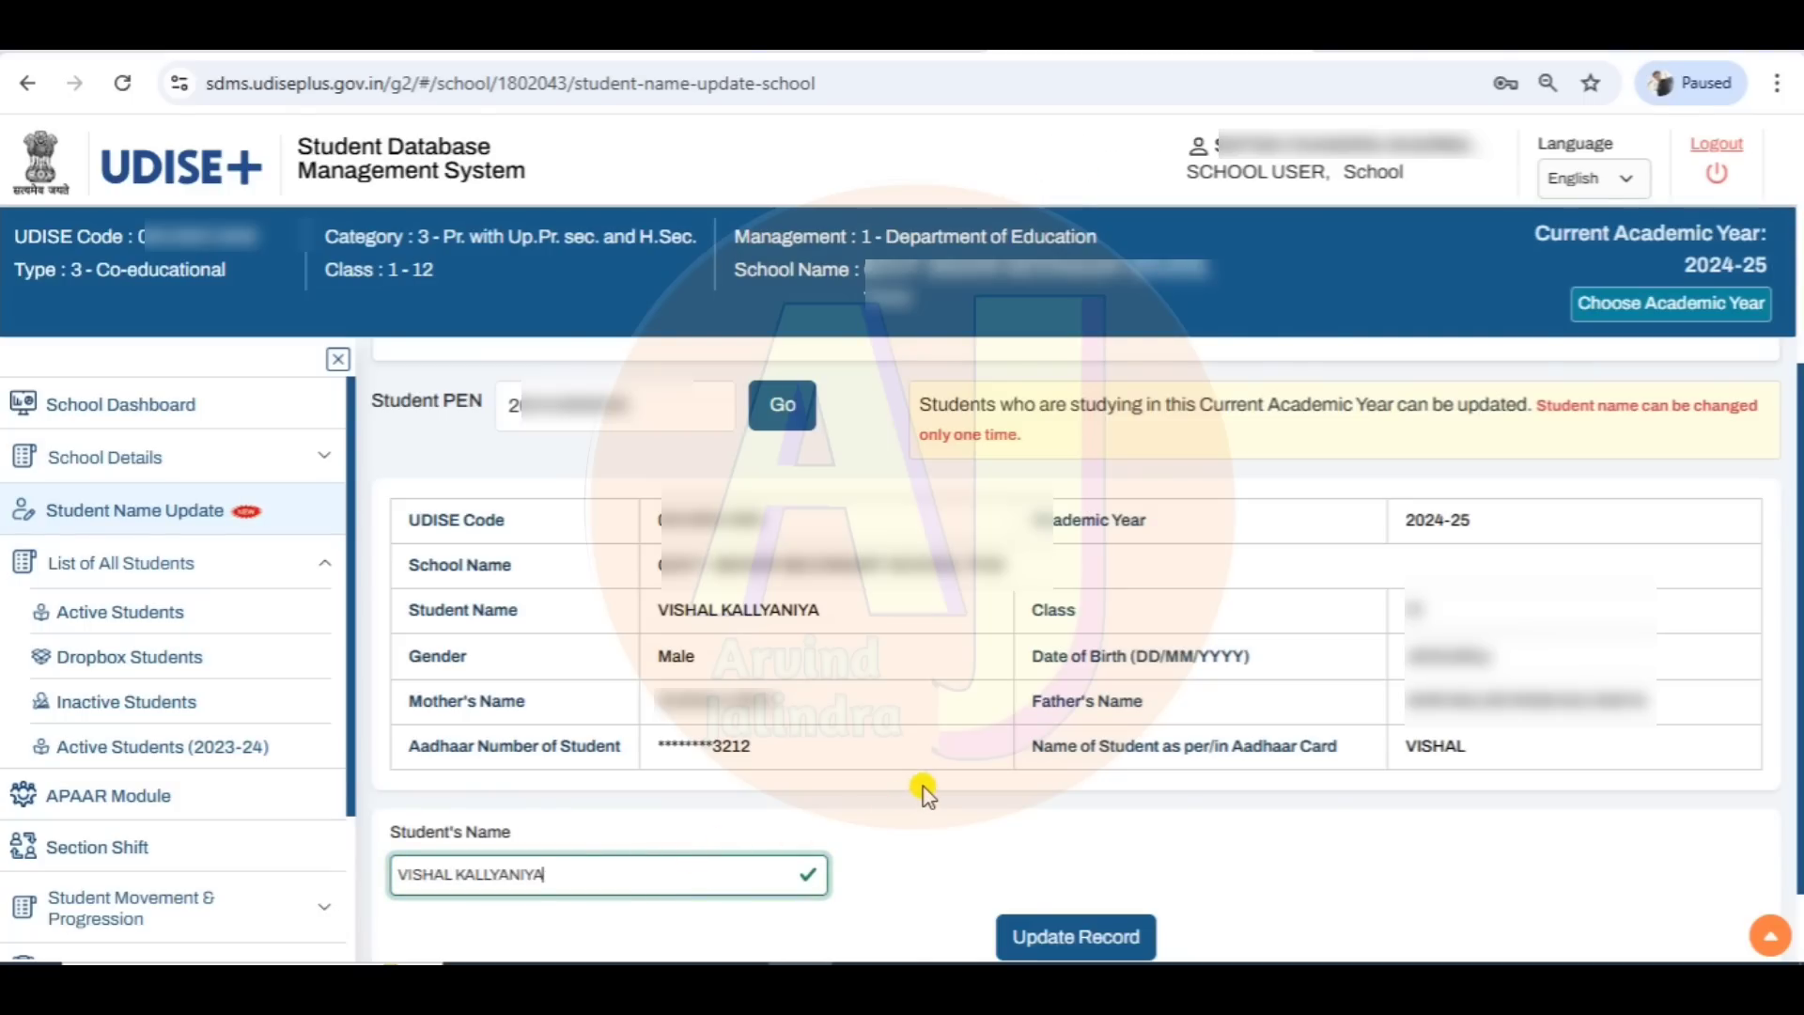
left_click(884, 853)
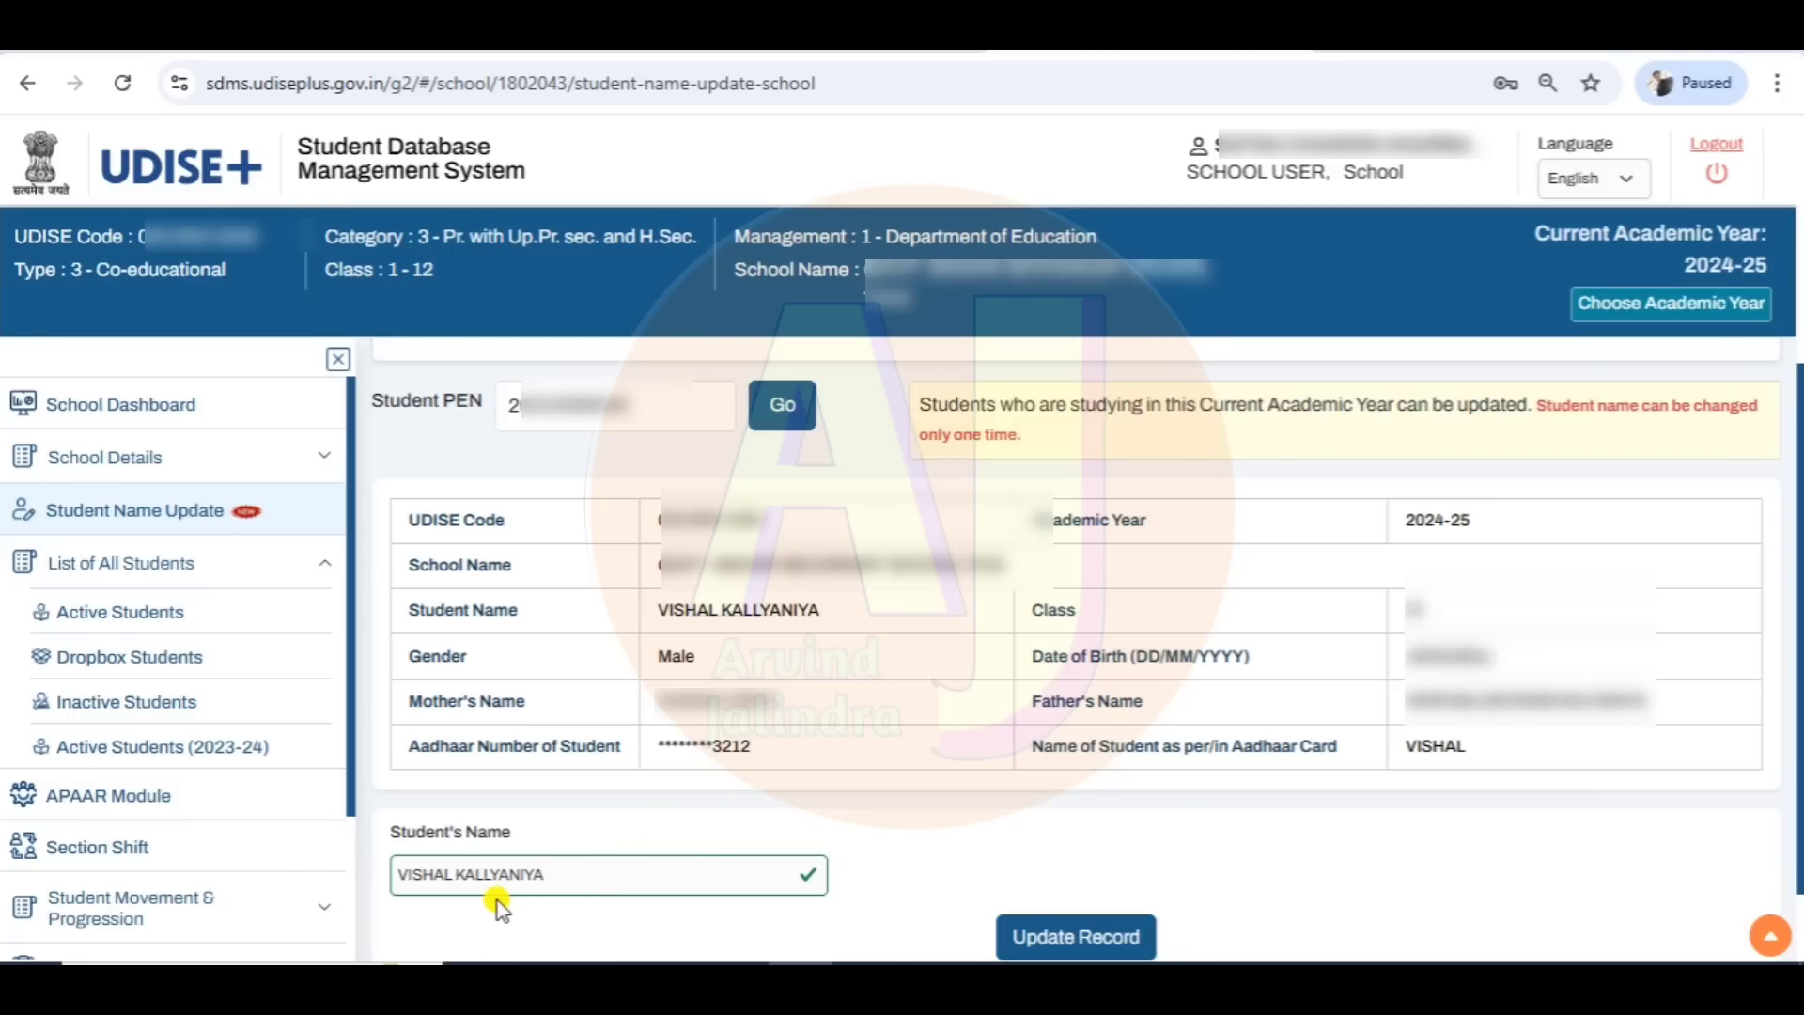
Step: Try to update the record with the entered name, confirming that it matches the school register
left_click(1070, 938)
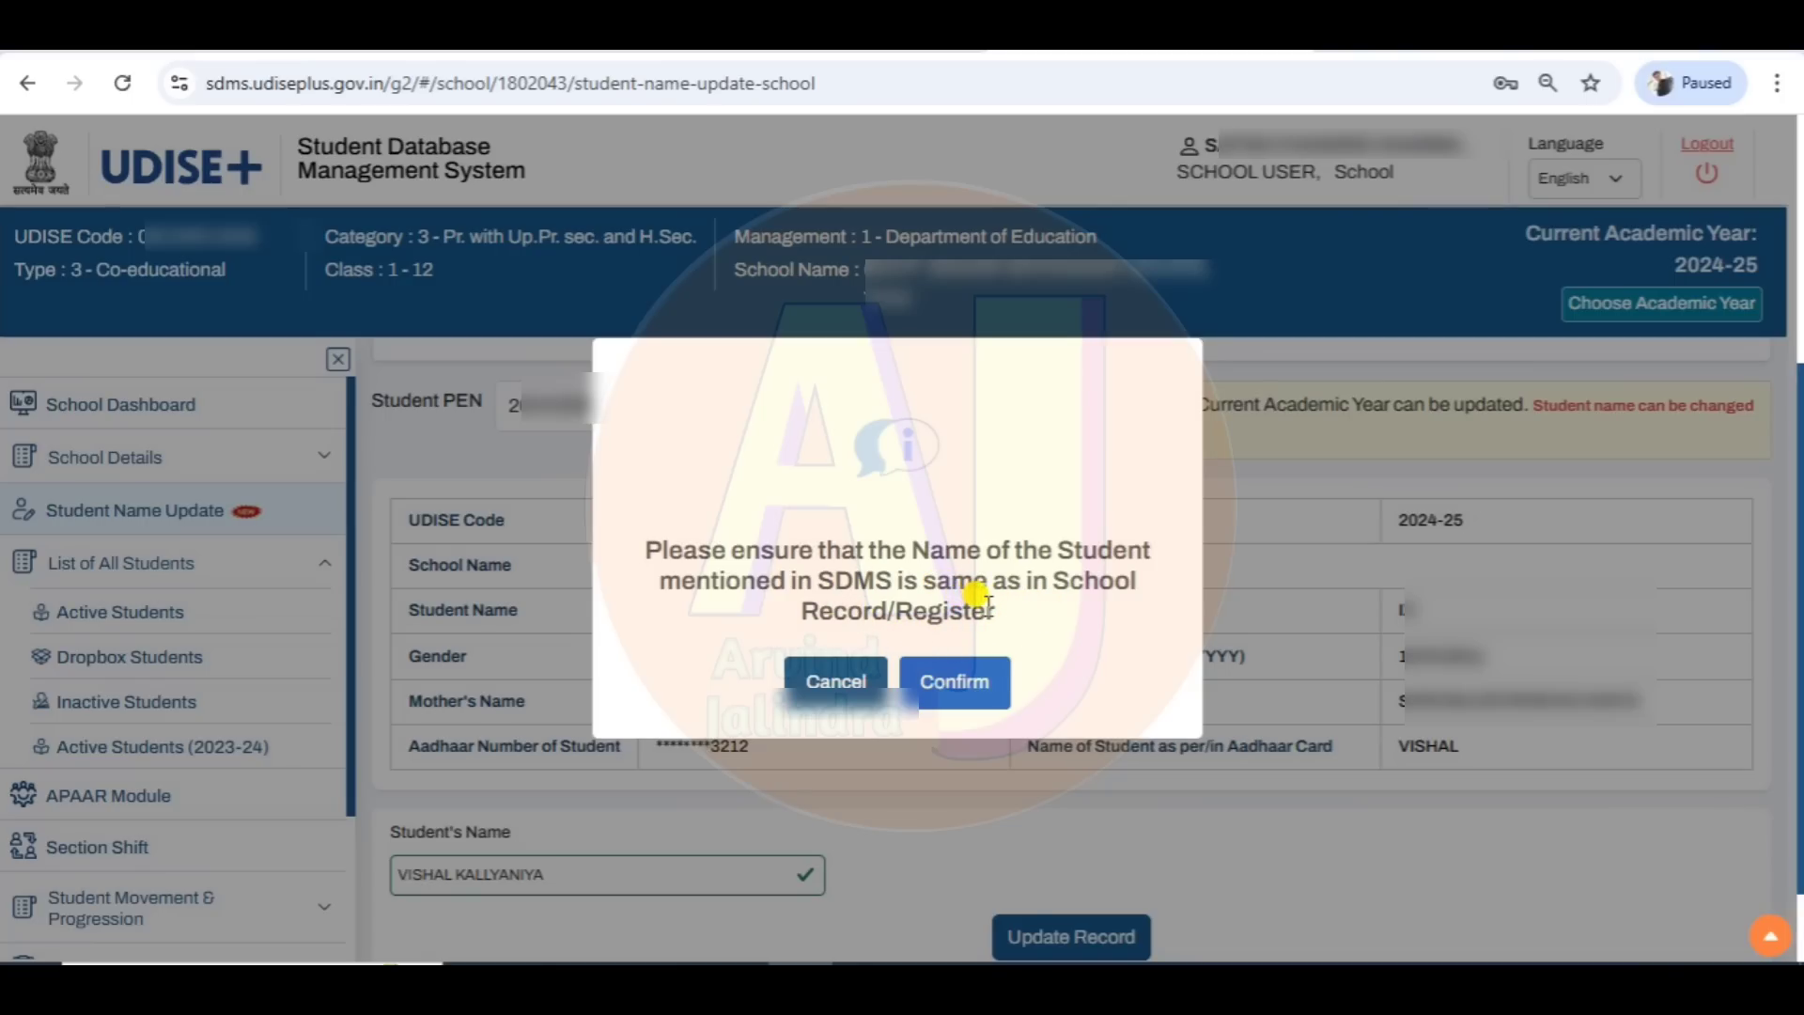
left_click(970, 683)
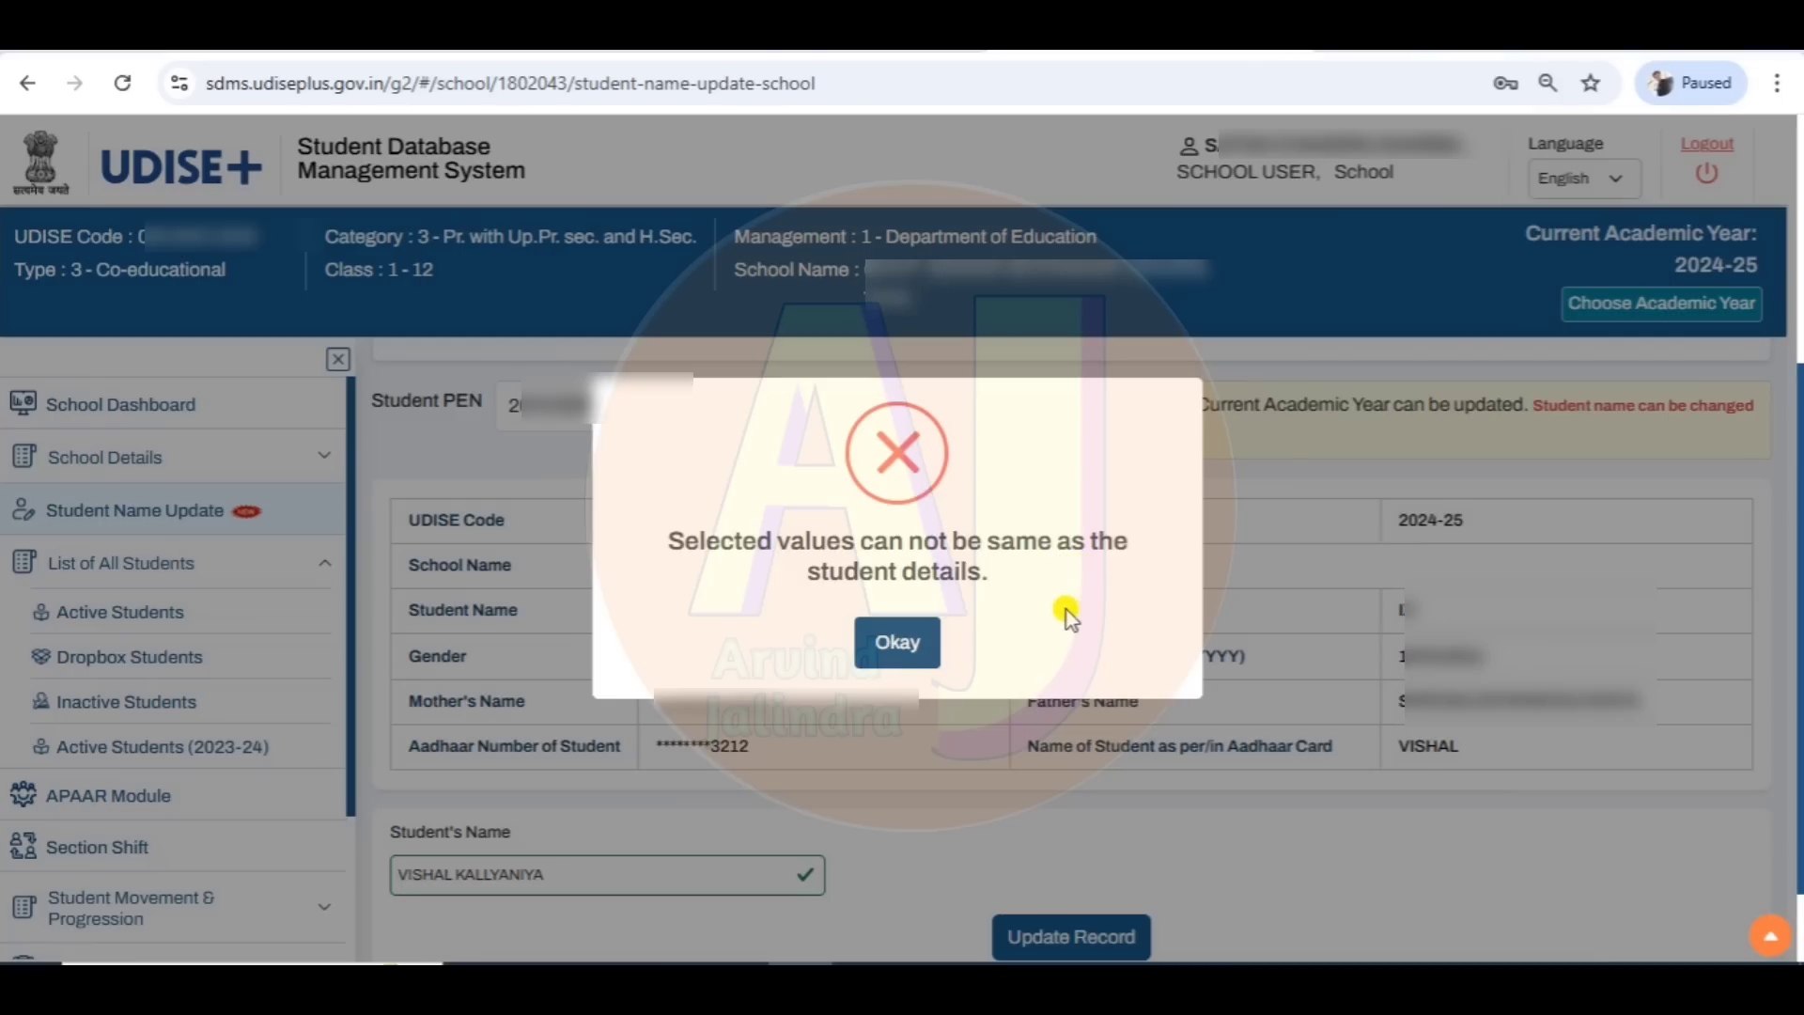
left_click(898, 644)
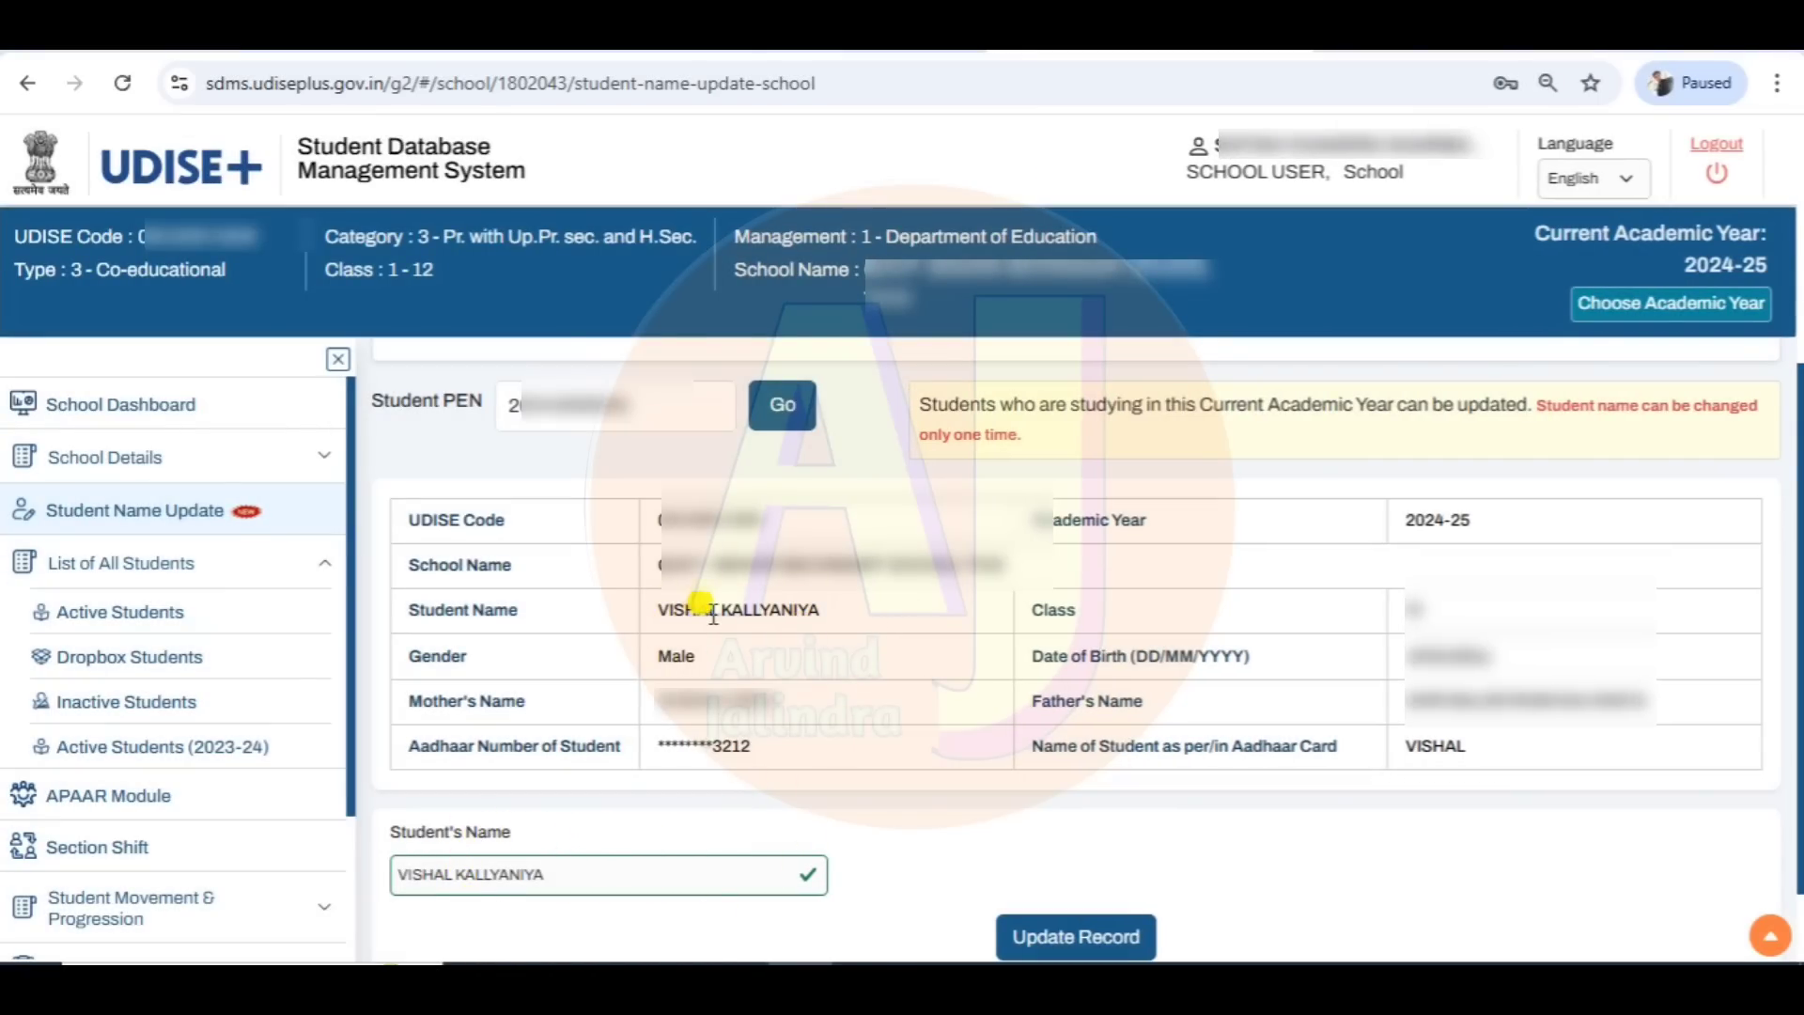
Step: Check the student's recorded name against the school-level policy for changing student names
left_click_drag(657, 609, 795, 611)
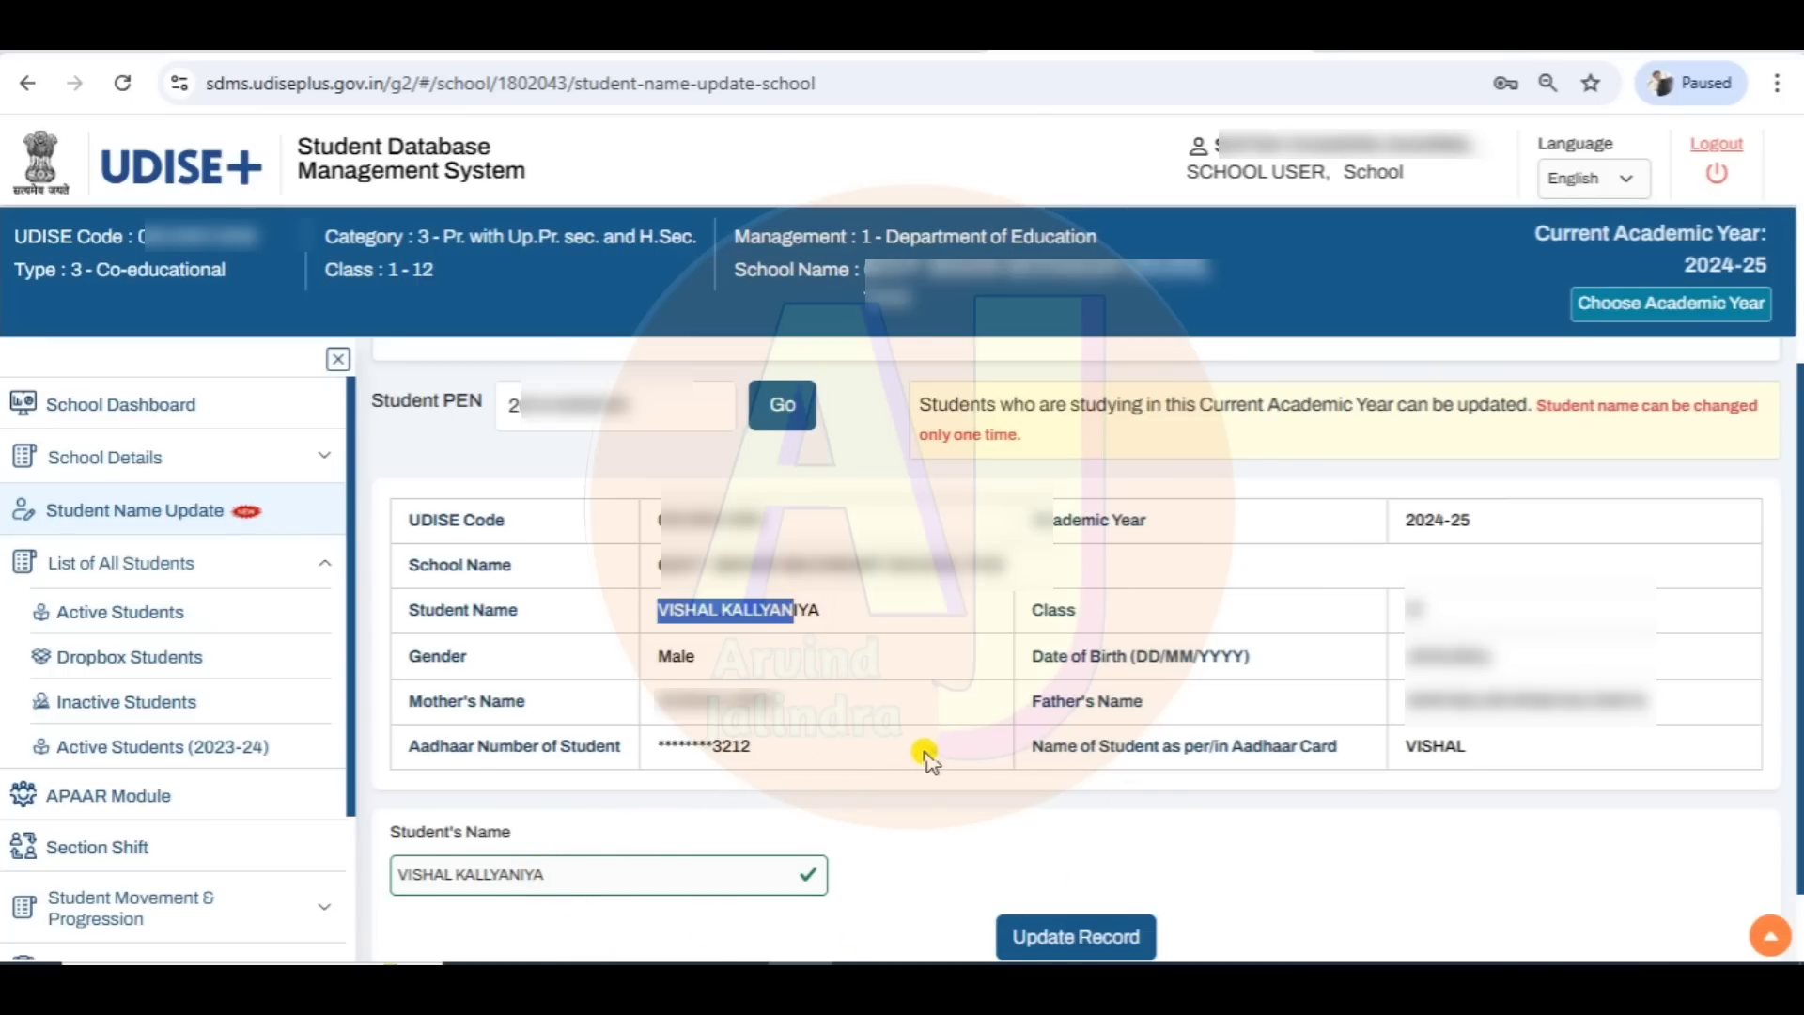
scroll(950, 761, "up", 4)
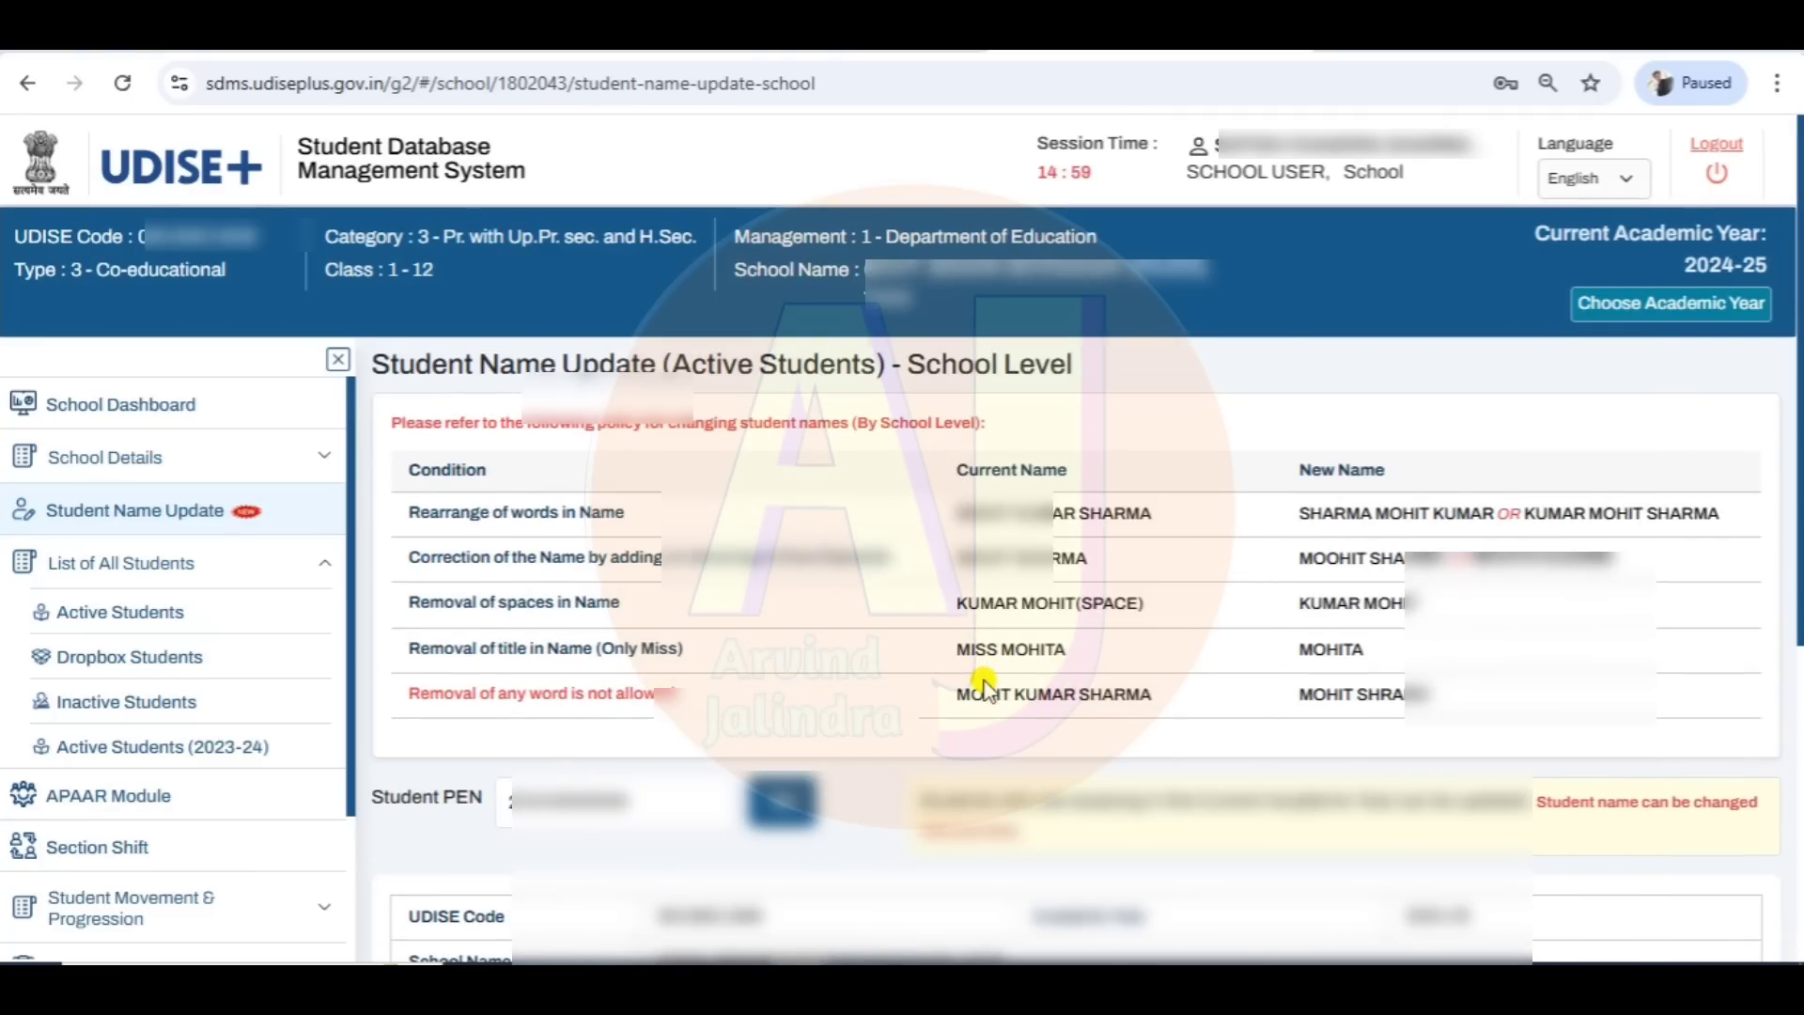
scroll(983, 685, "down", 4)
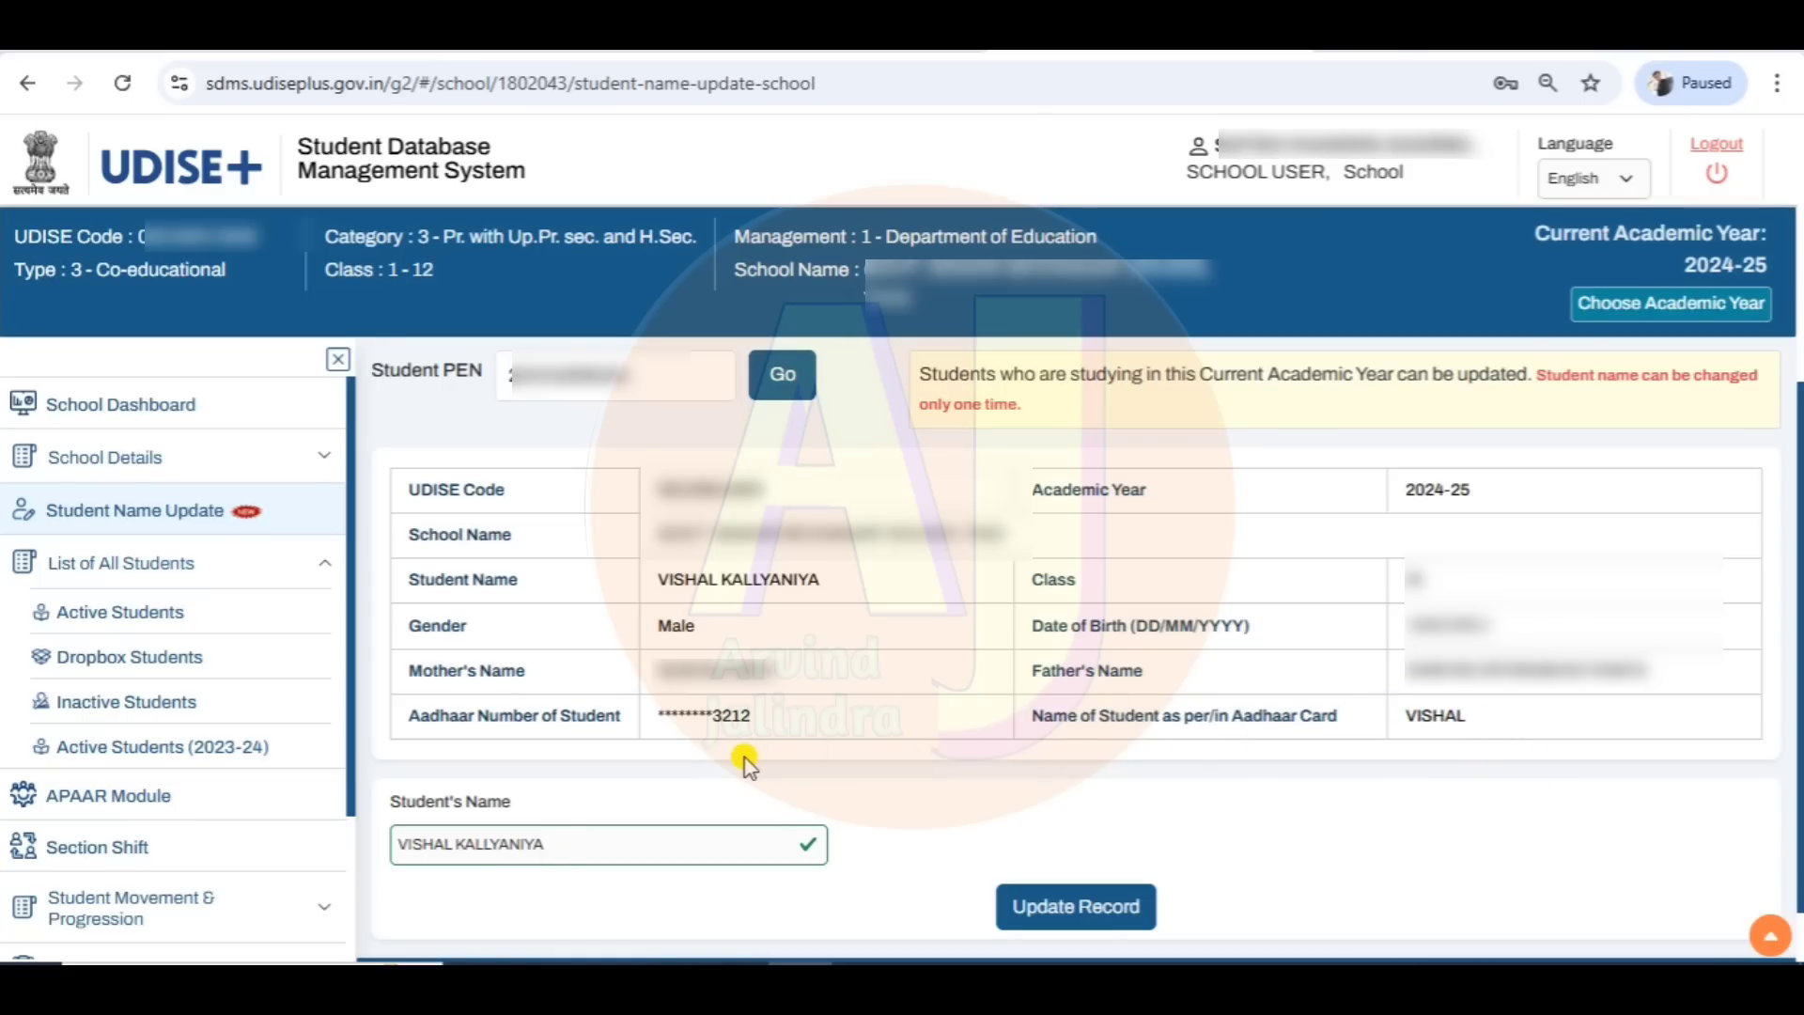
left_click_drag(825, 585, 665, 592)
left_click(843, 625)
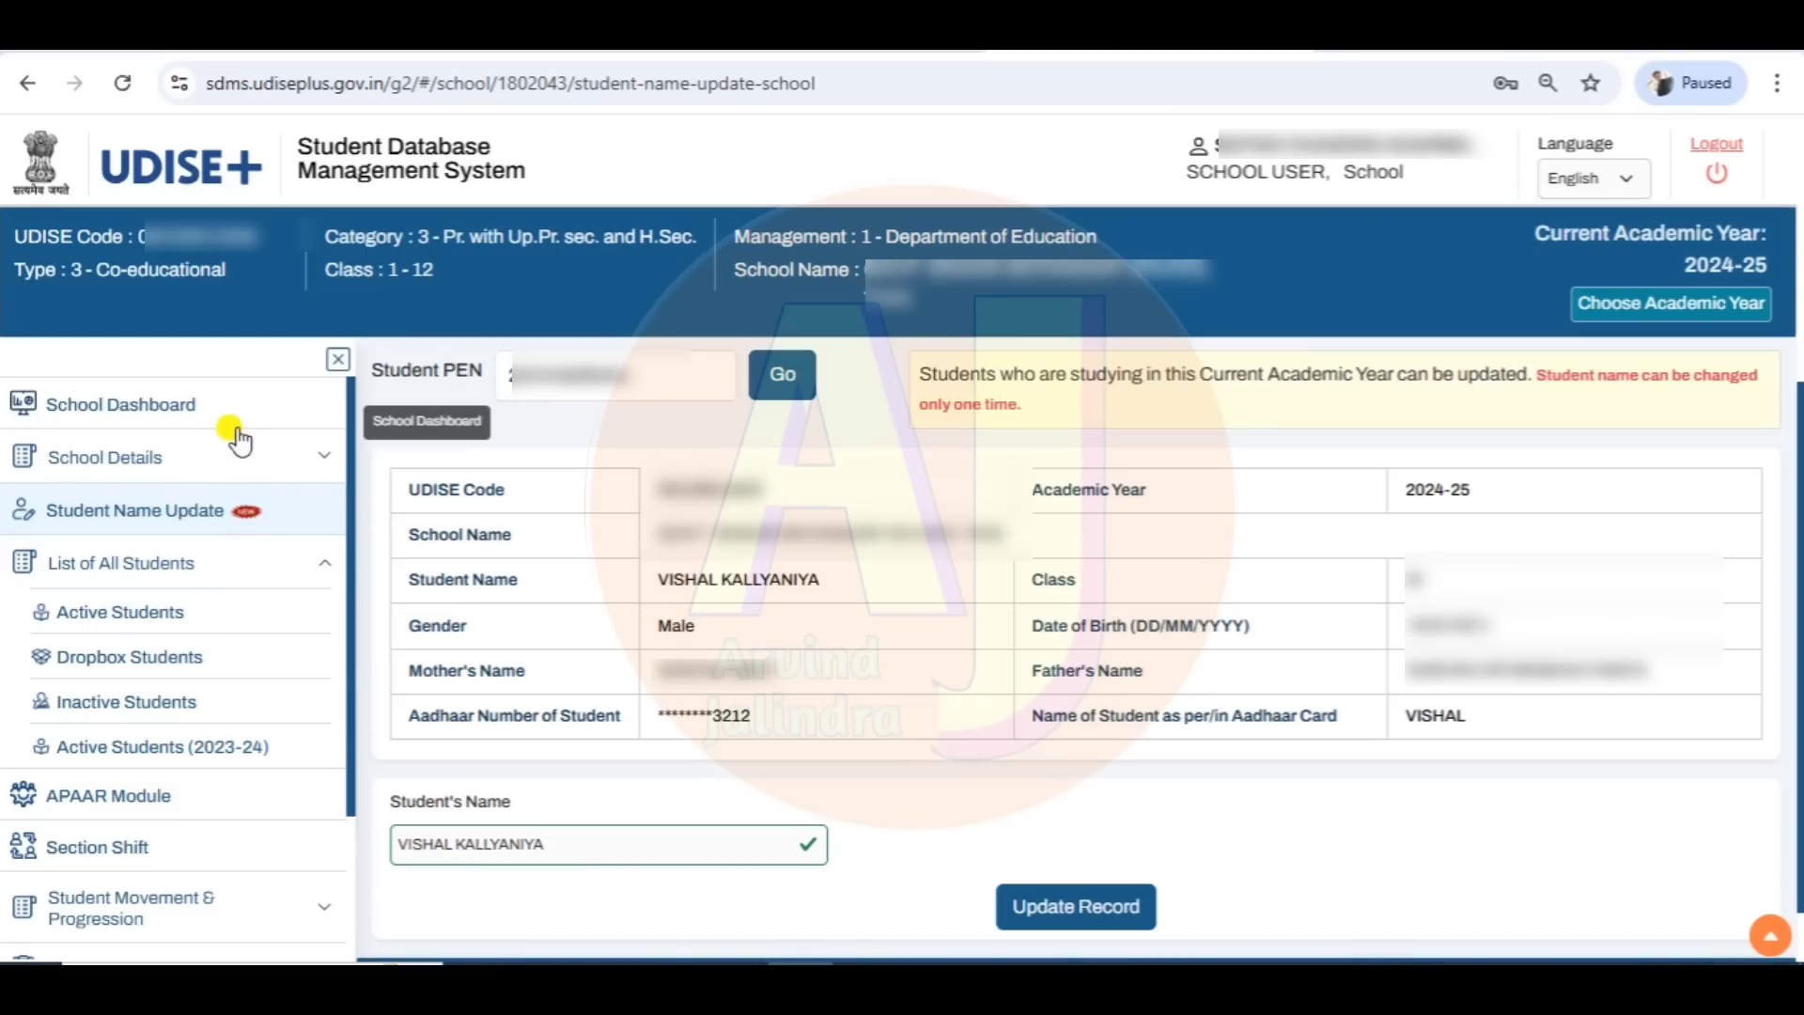
Step: From the School Dashboard, find the student in class IX section A and open their General Profile for editing
left_click(195, 420)
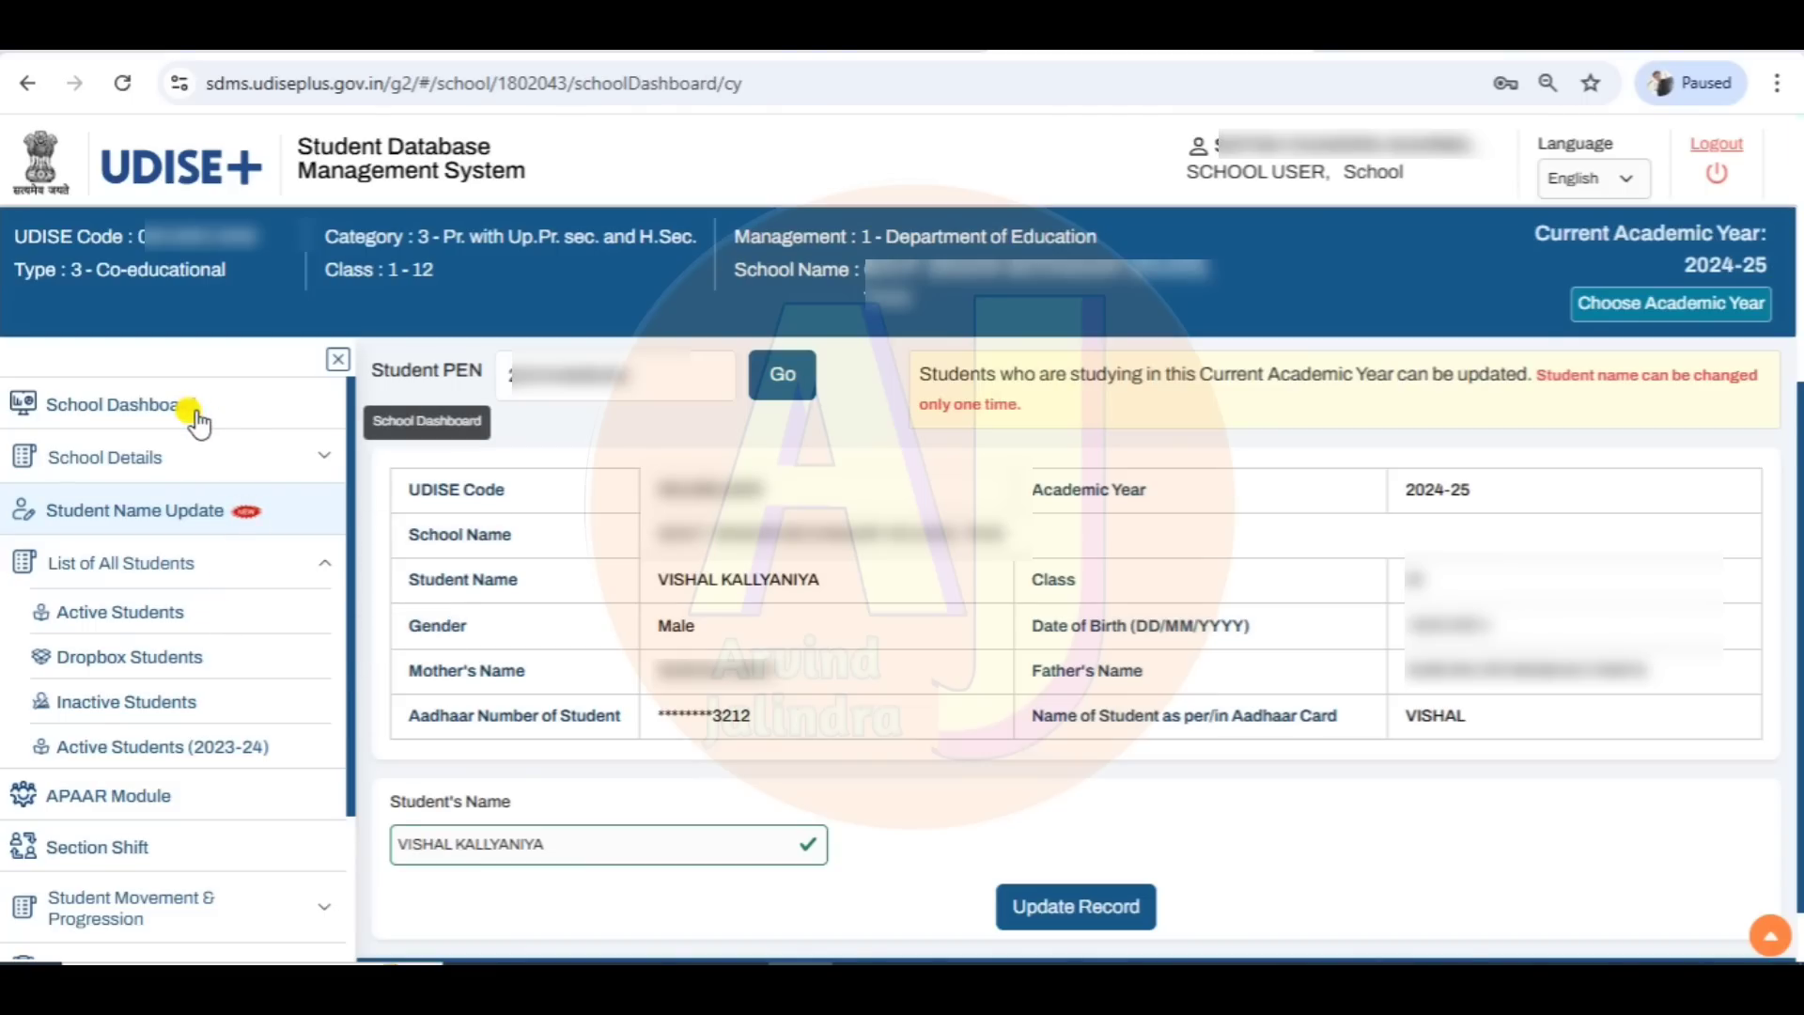
scroll(1140, 714, "down", 5)
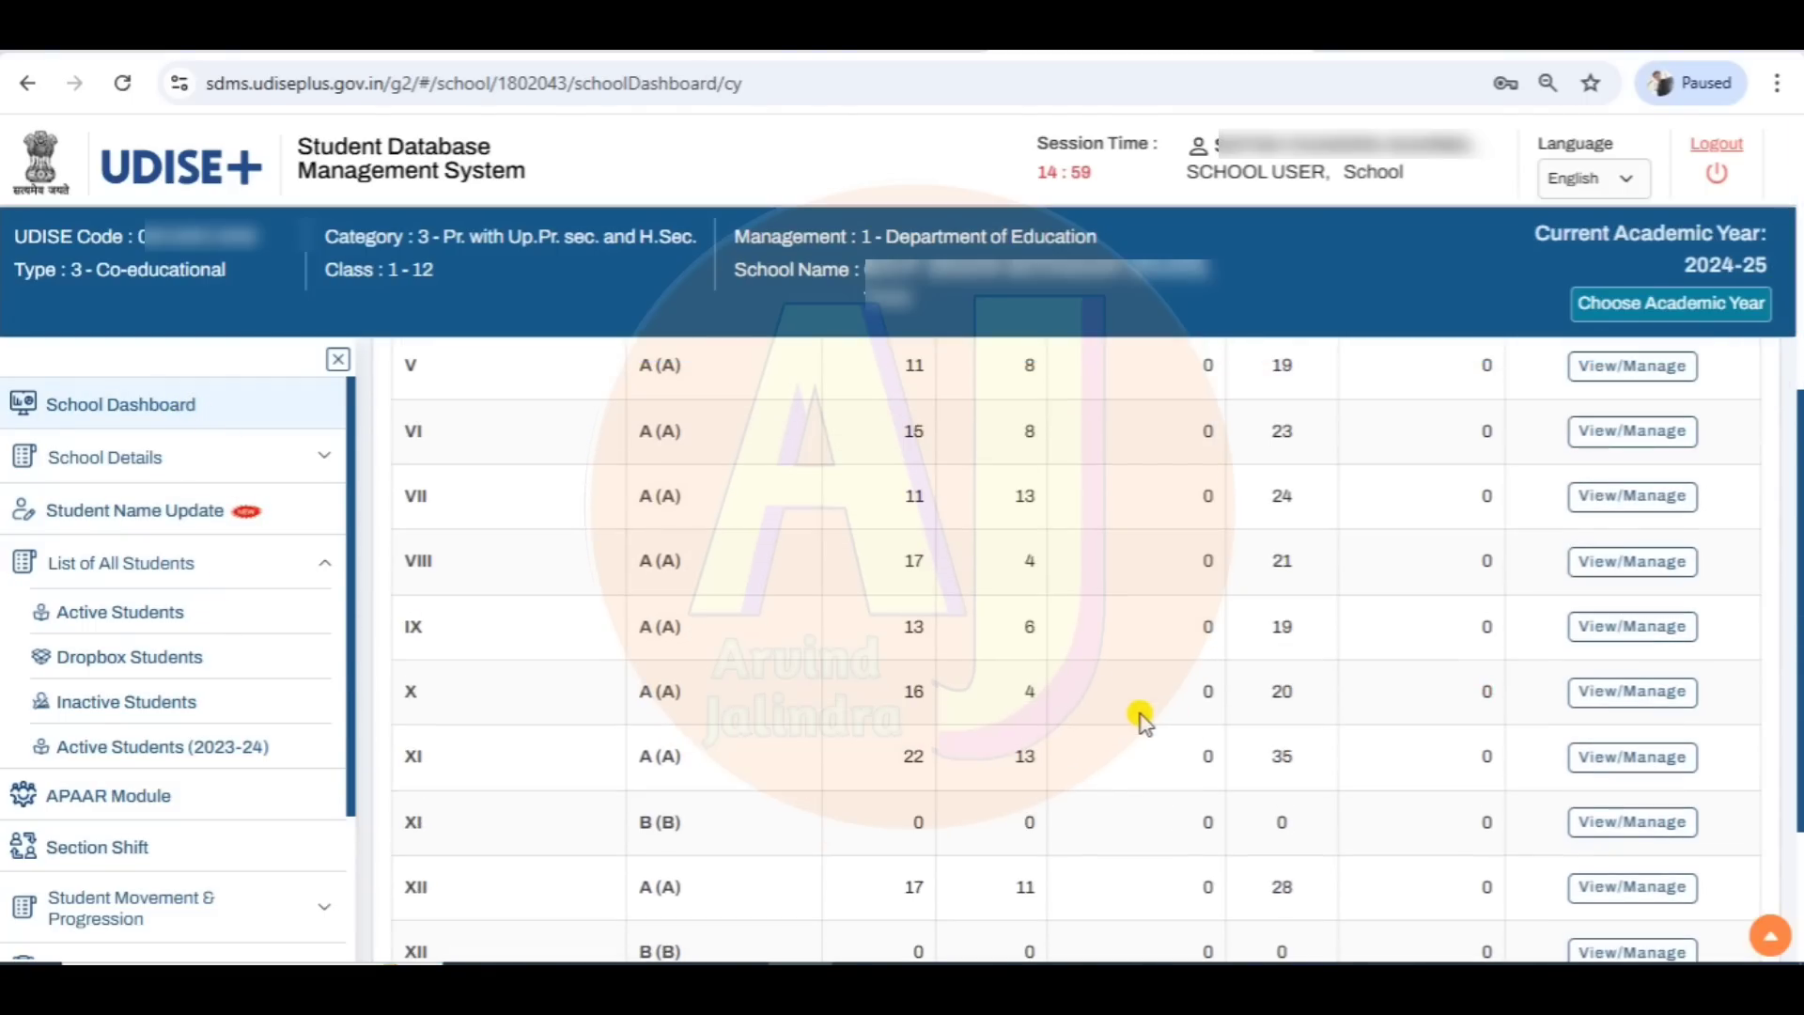
left_click(1591, 632)
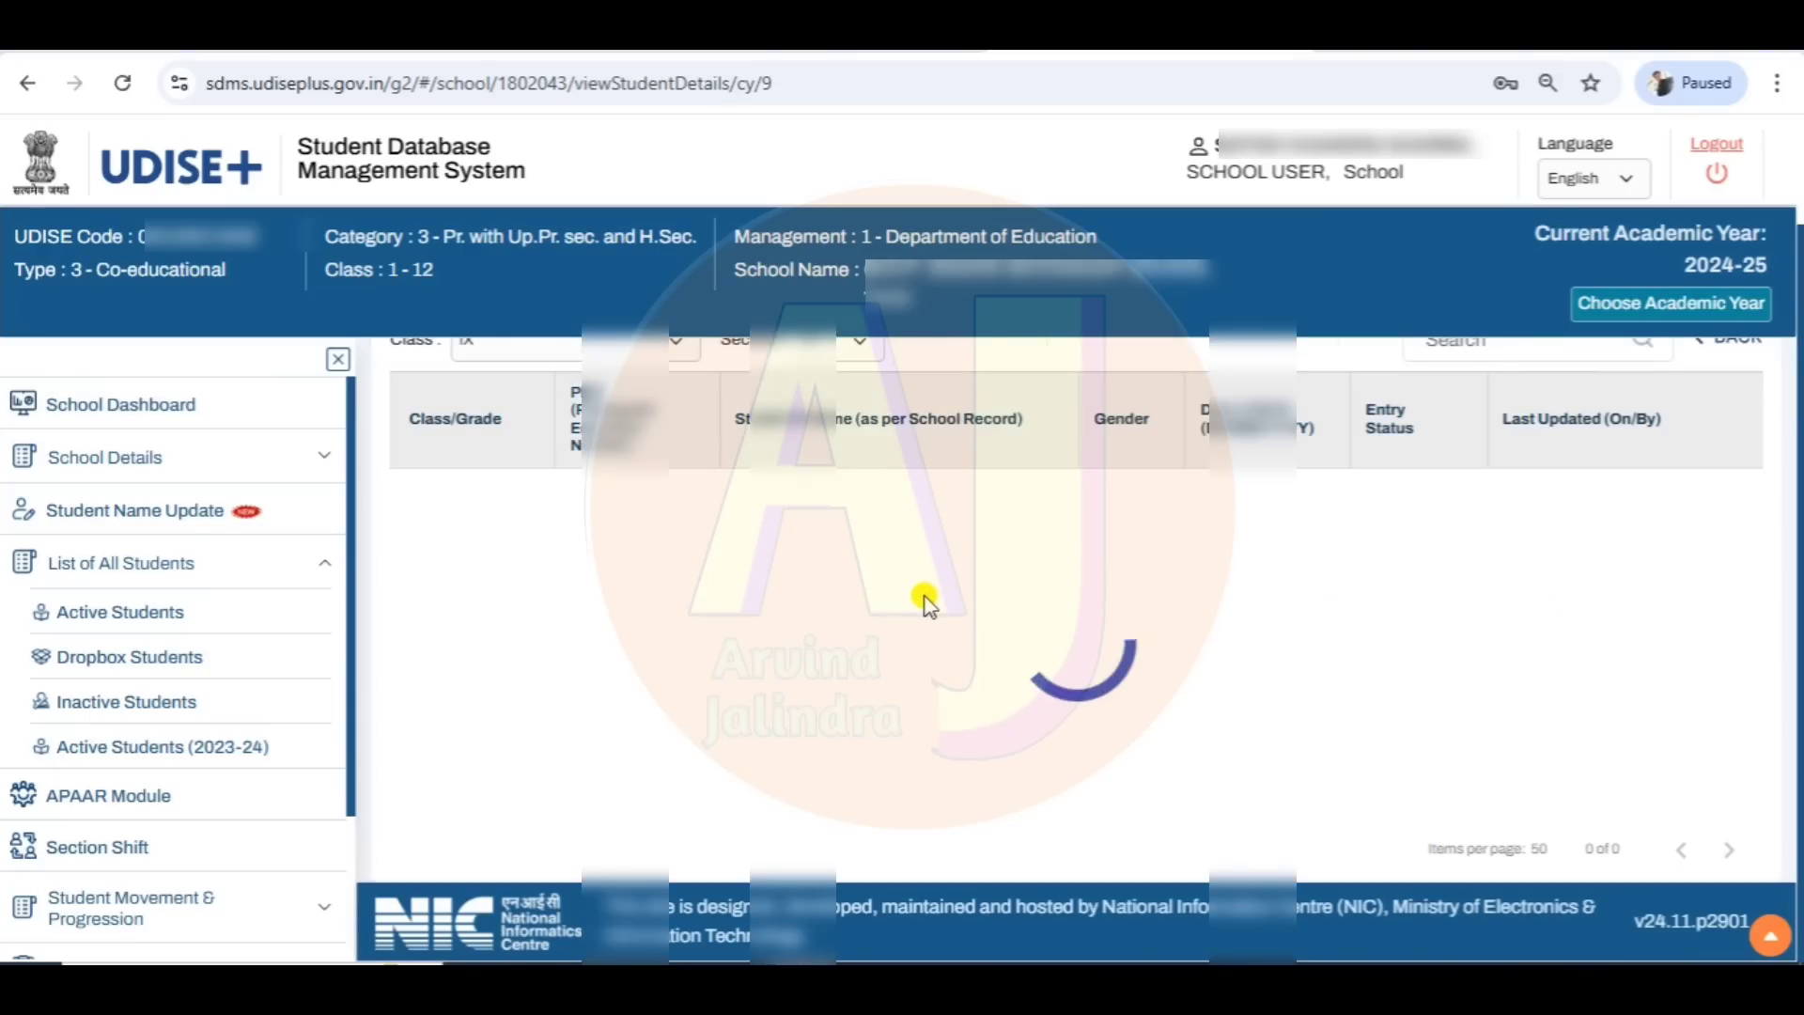
scroll(813, 660, "down", 3)
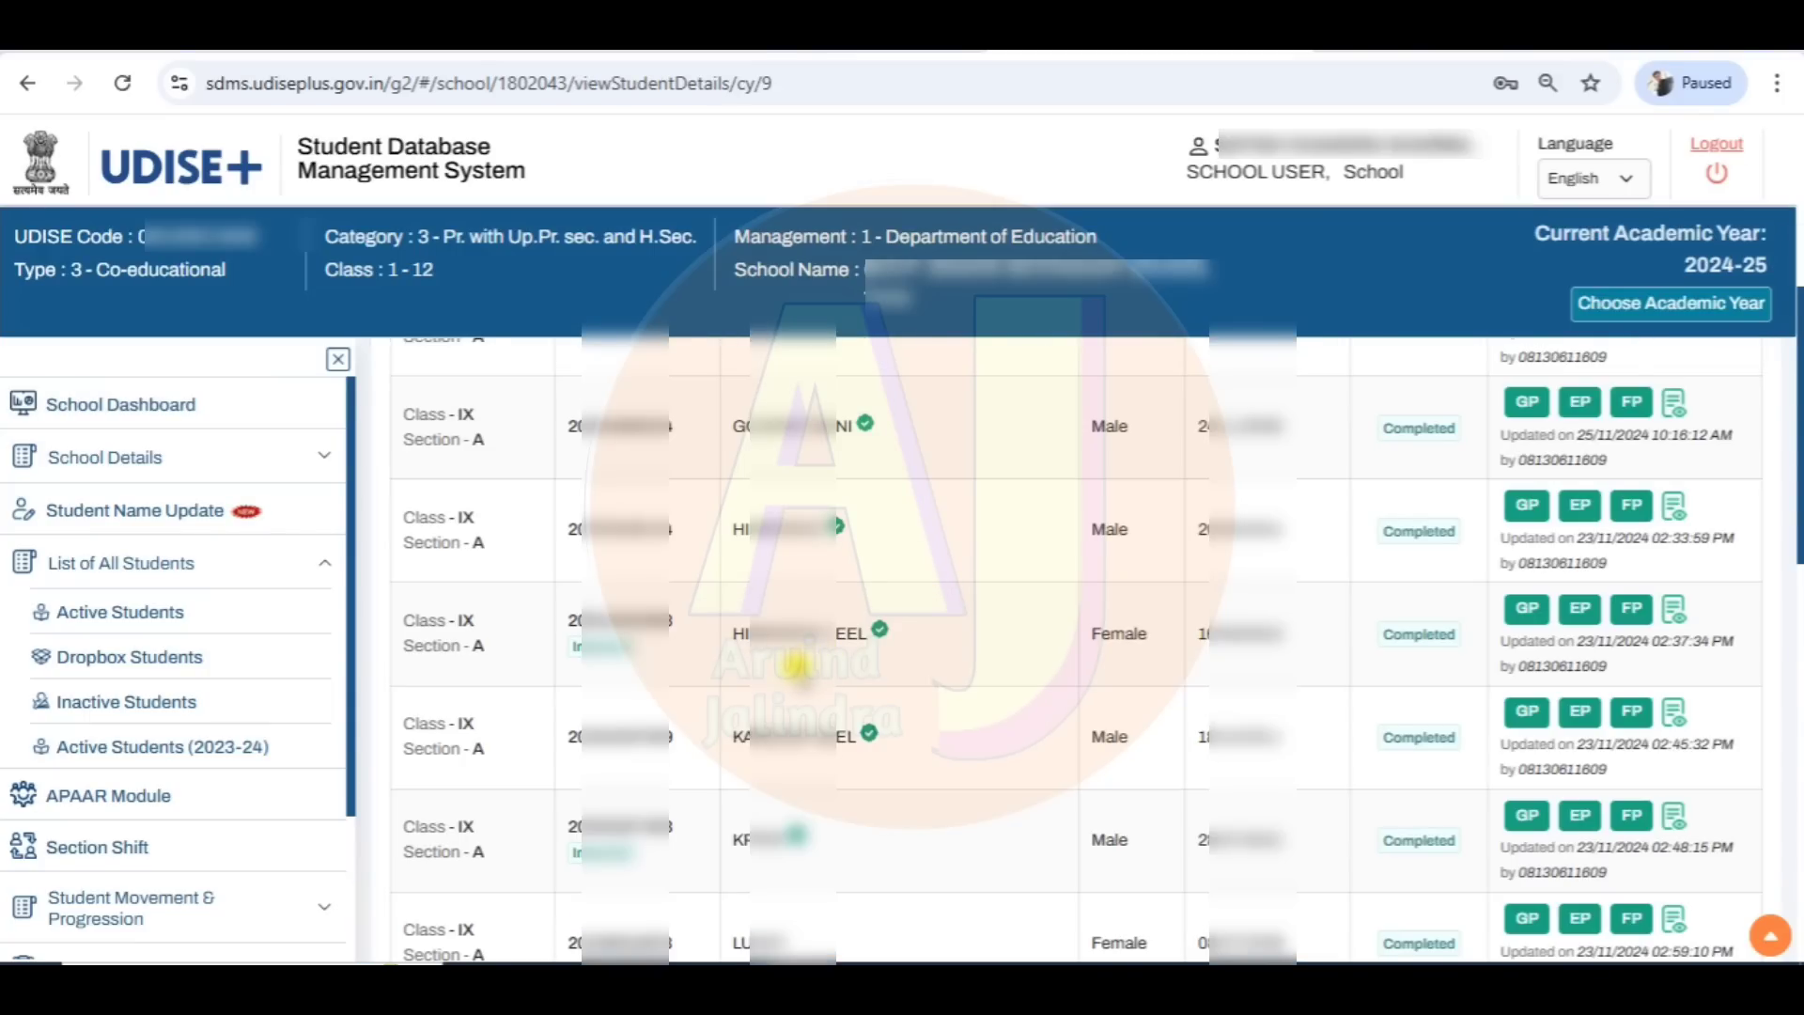
scroll(797, 666, "down", 5)
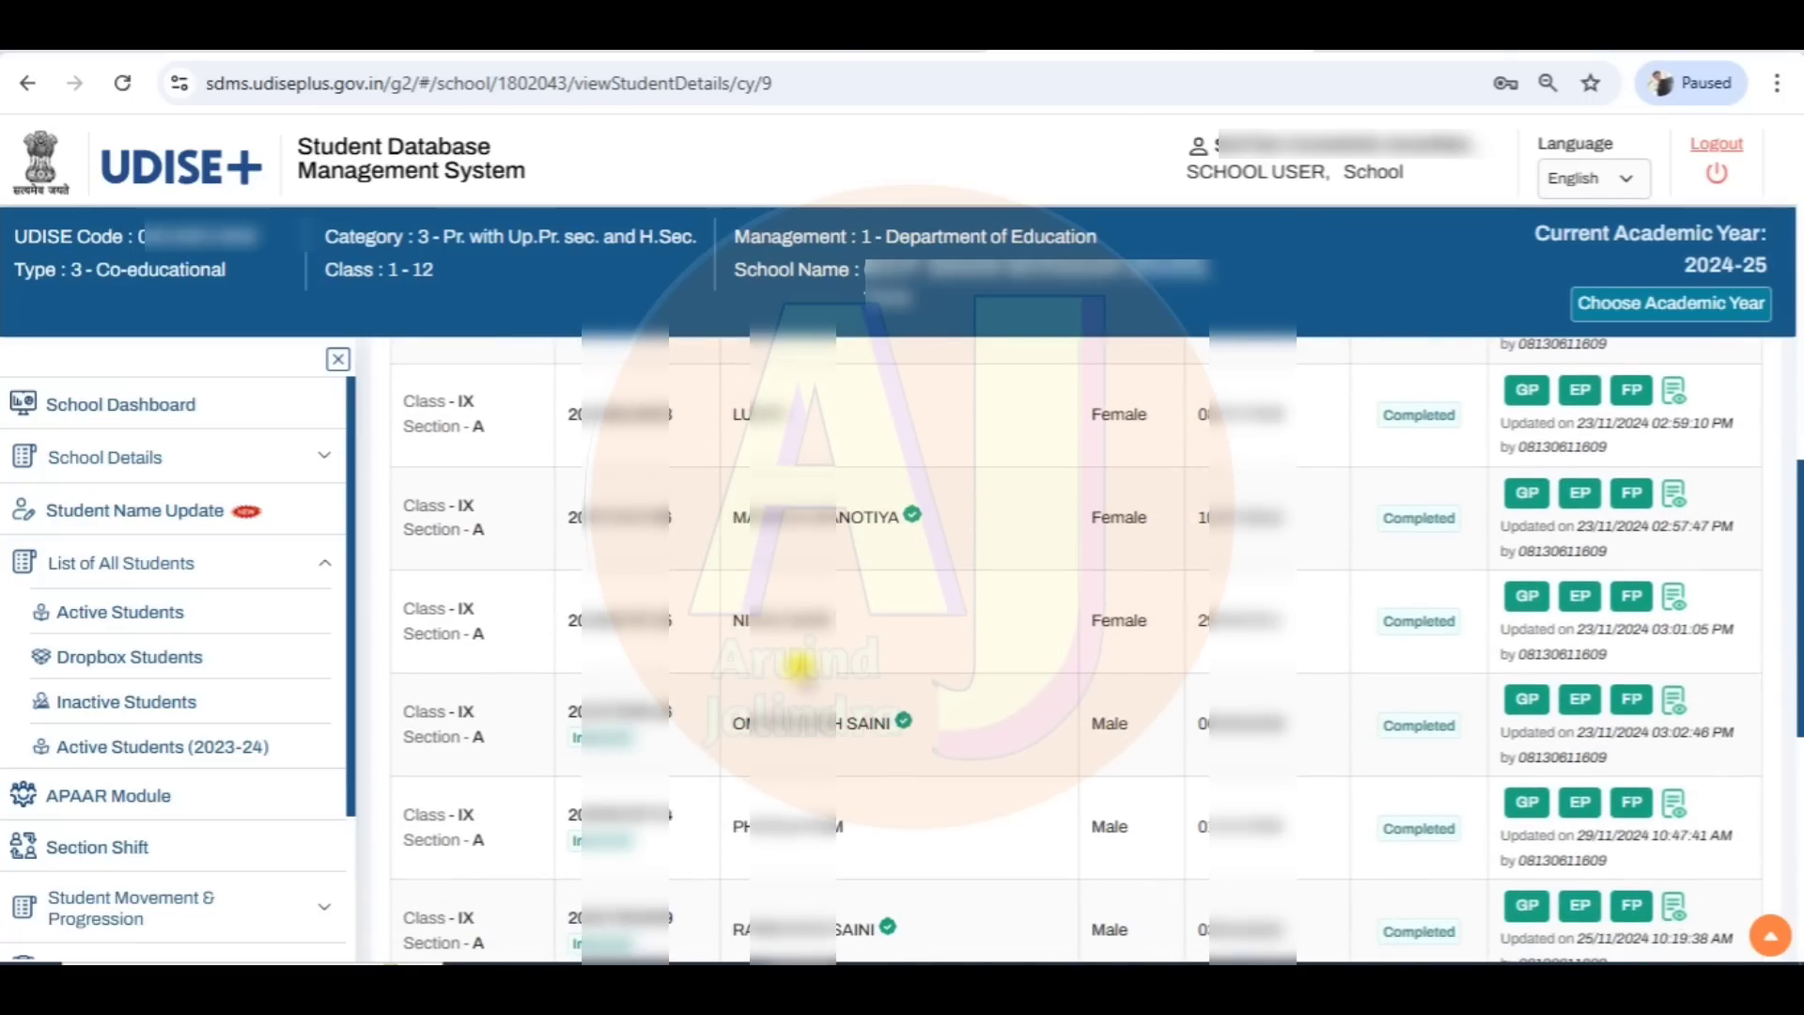
scroll(801, 665, "down", 5)
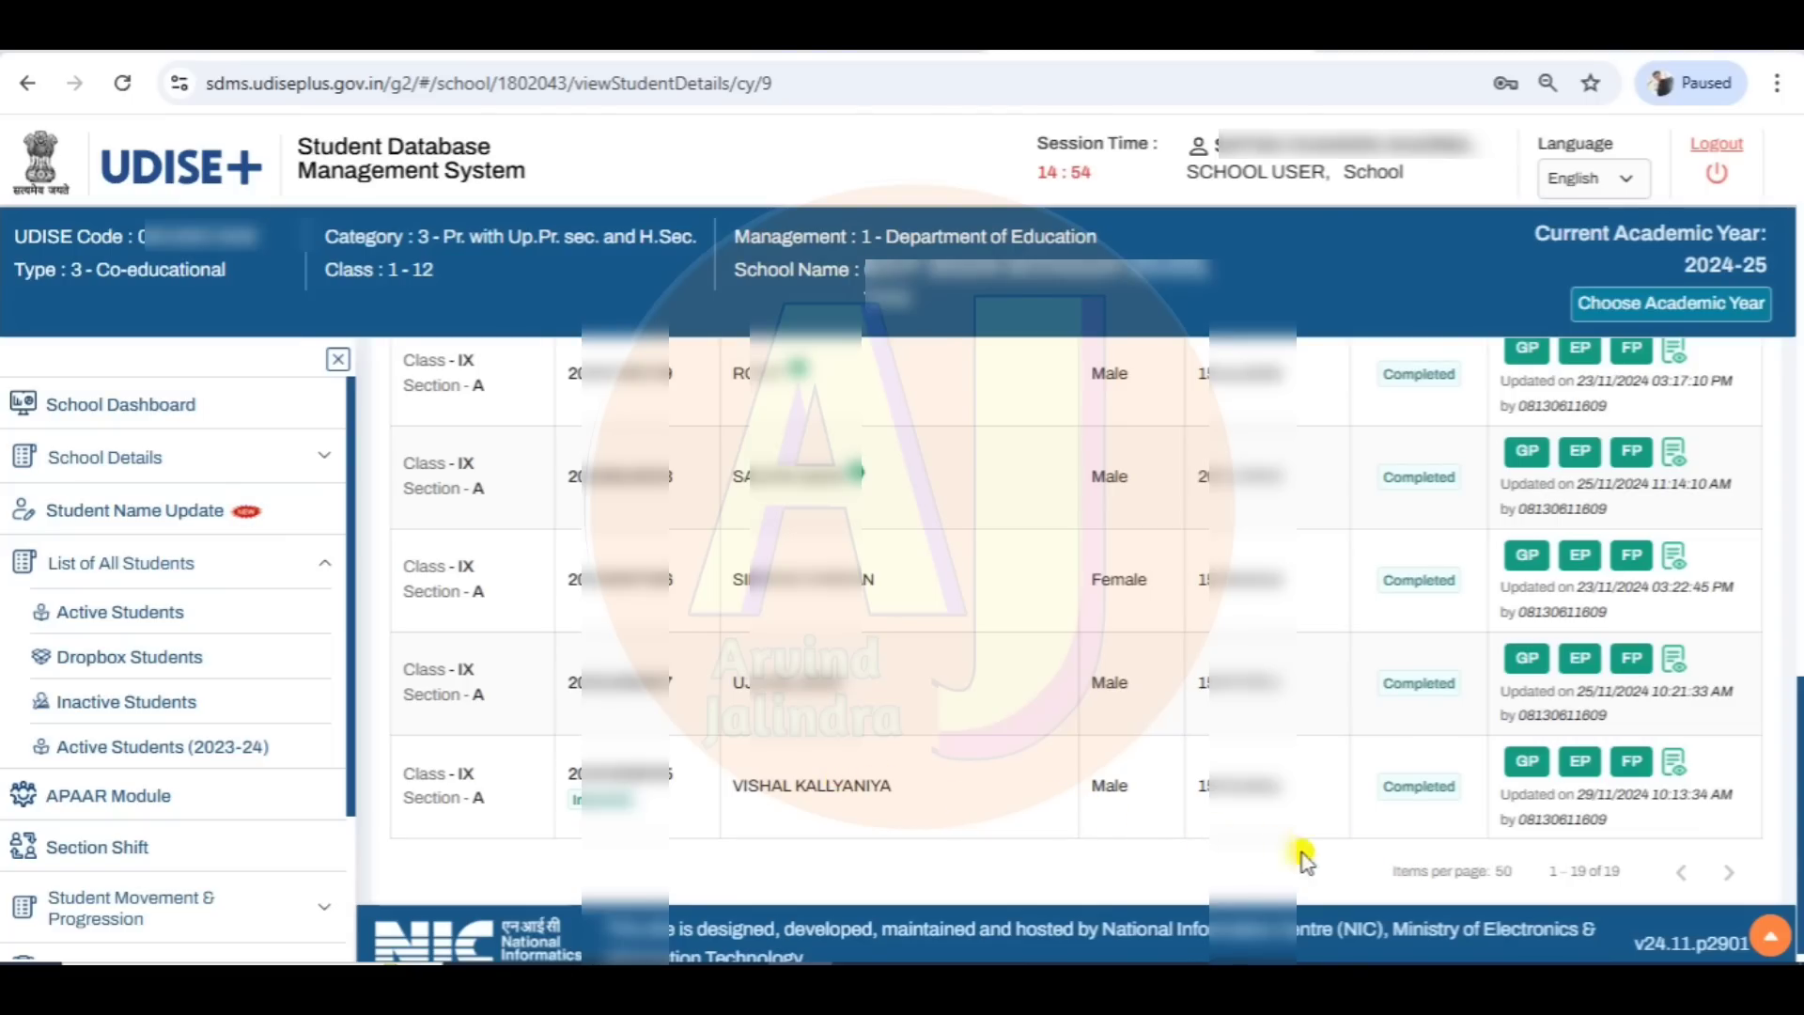
left_click(1528, 769)
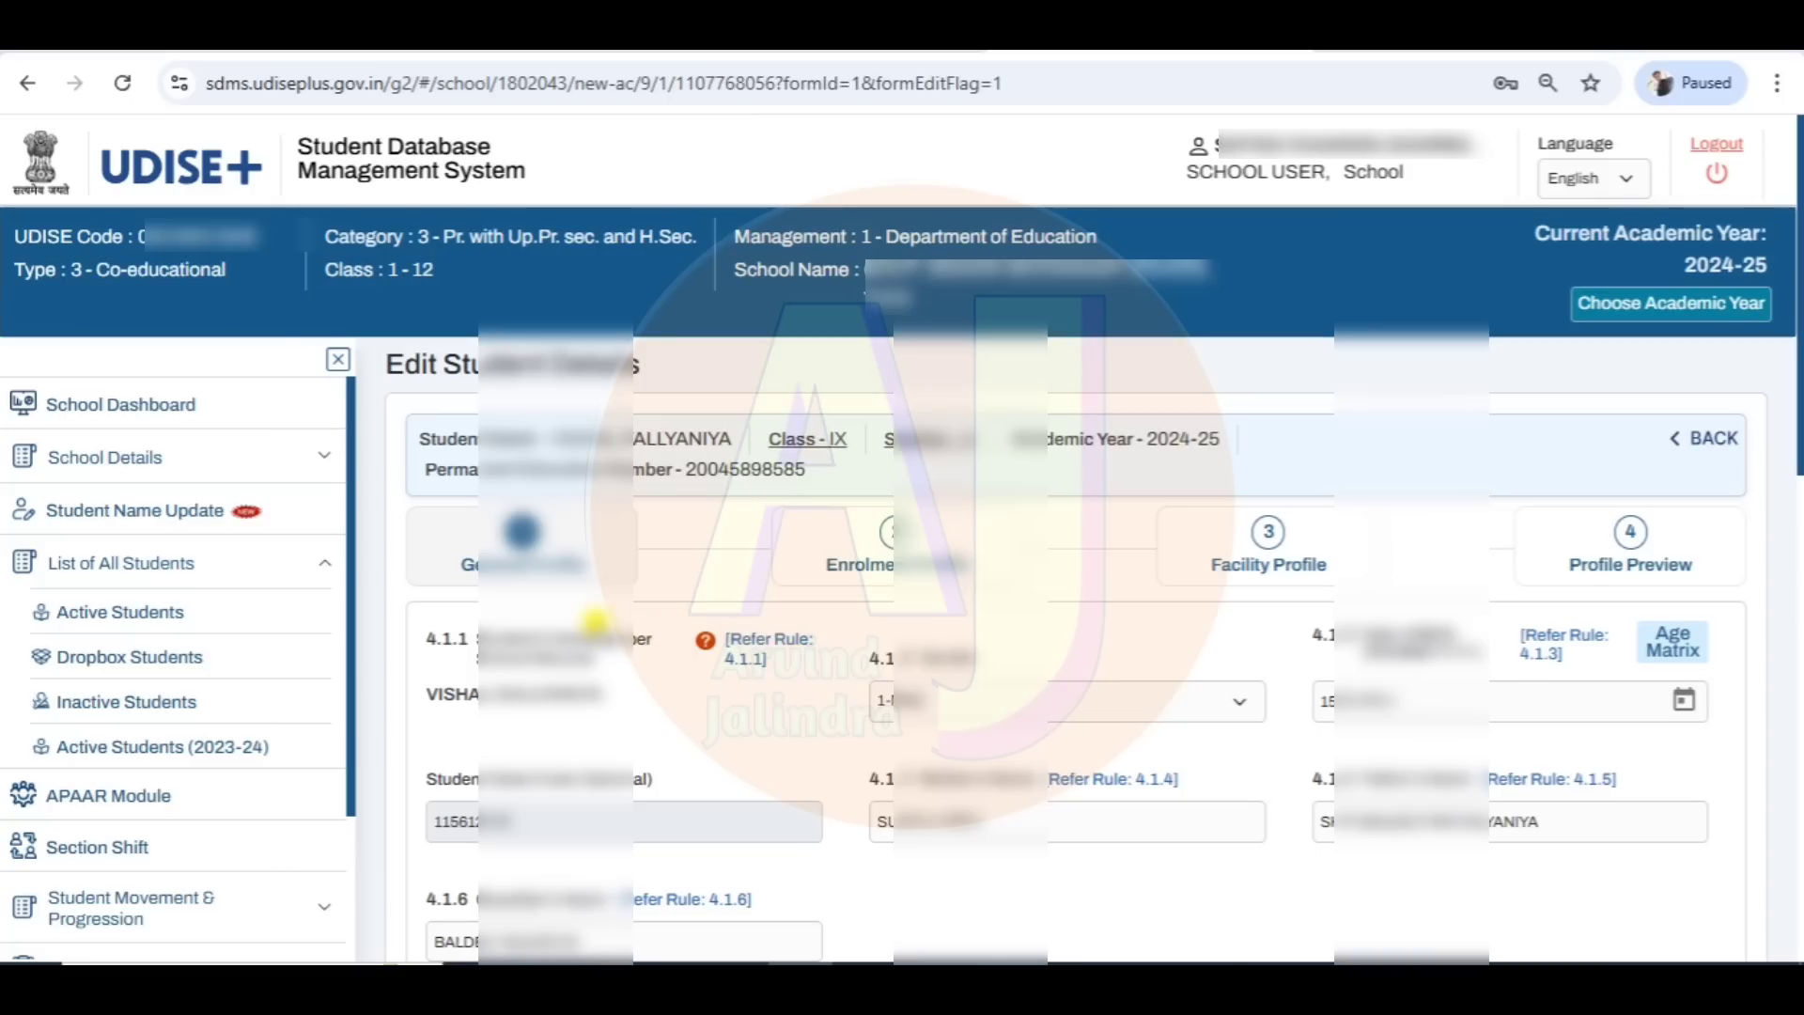
Step: Enable changing the AADHAAR details in SDMS and enter the student's Aadhaar number
mouse_move(729, 661)
scroll(1043, 804, "down", 4)
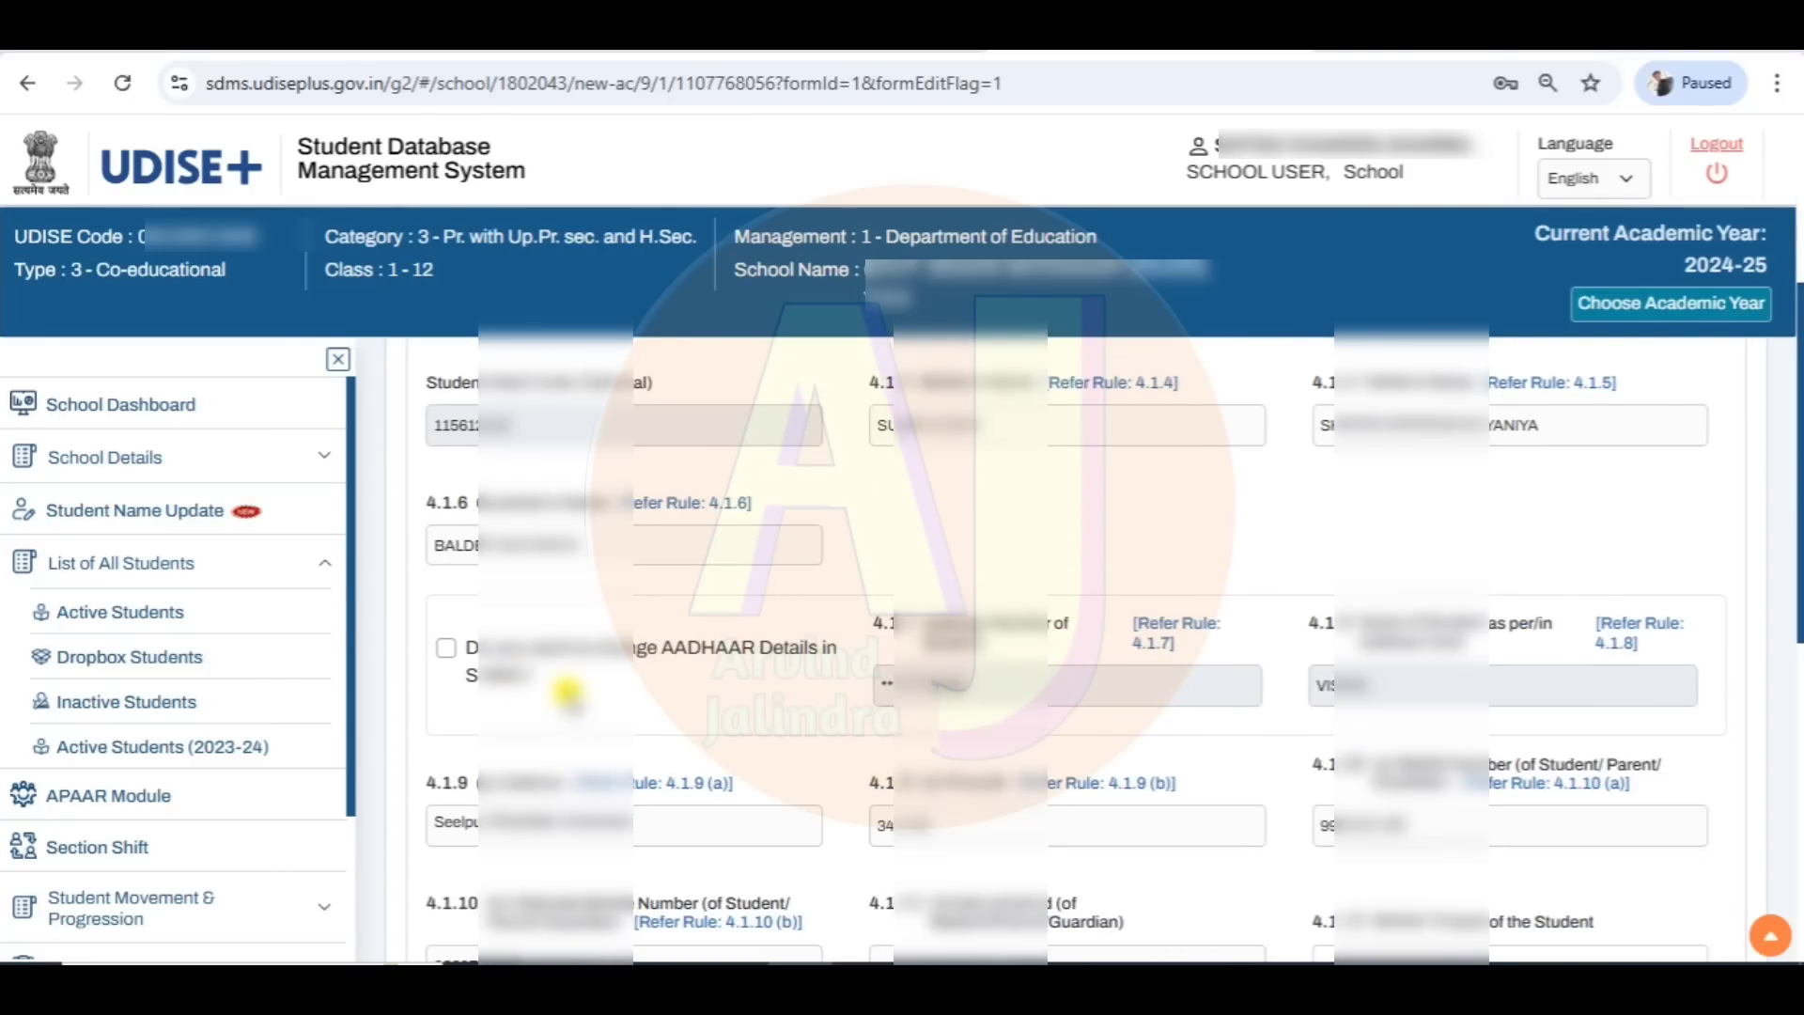
scroll(743, 594, "up", 3)
scroll(658, 557, "down", 1)
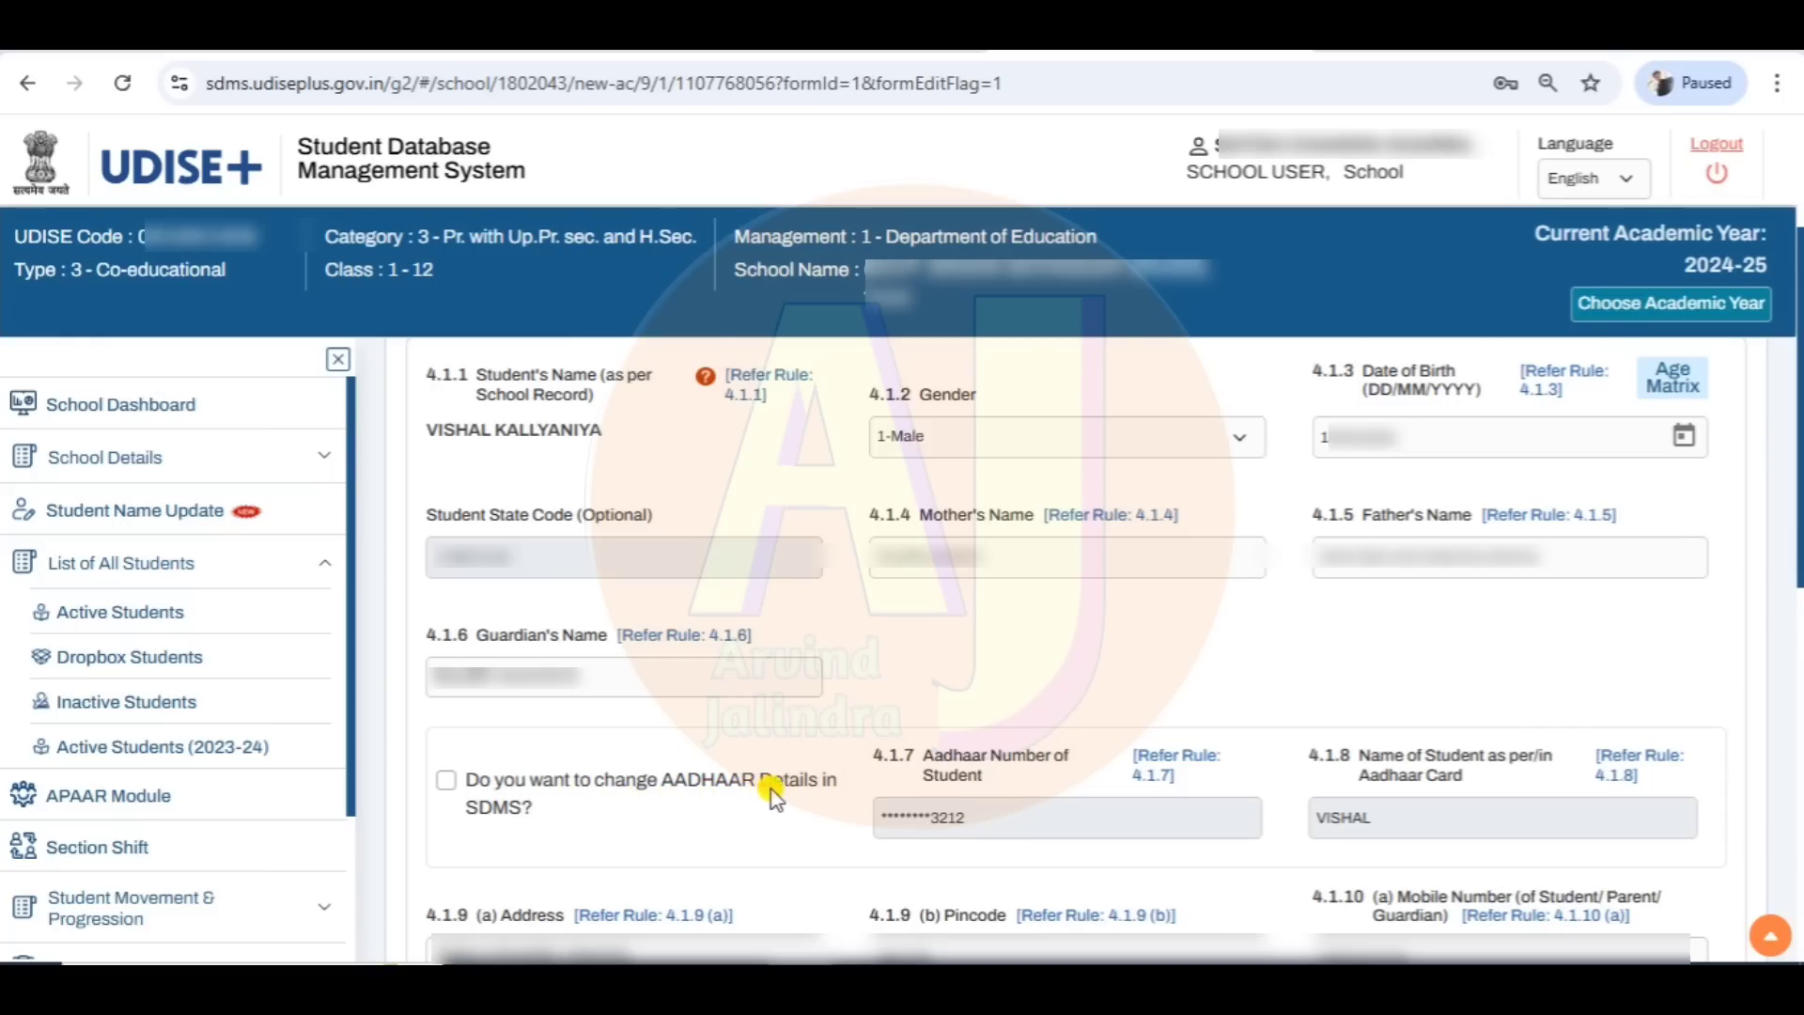
left_click(450, 781)
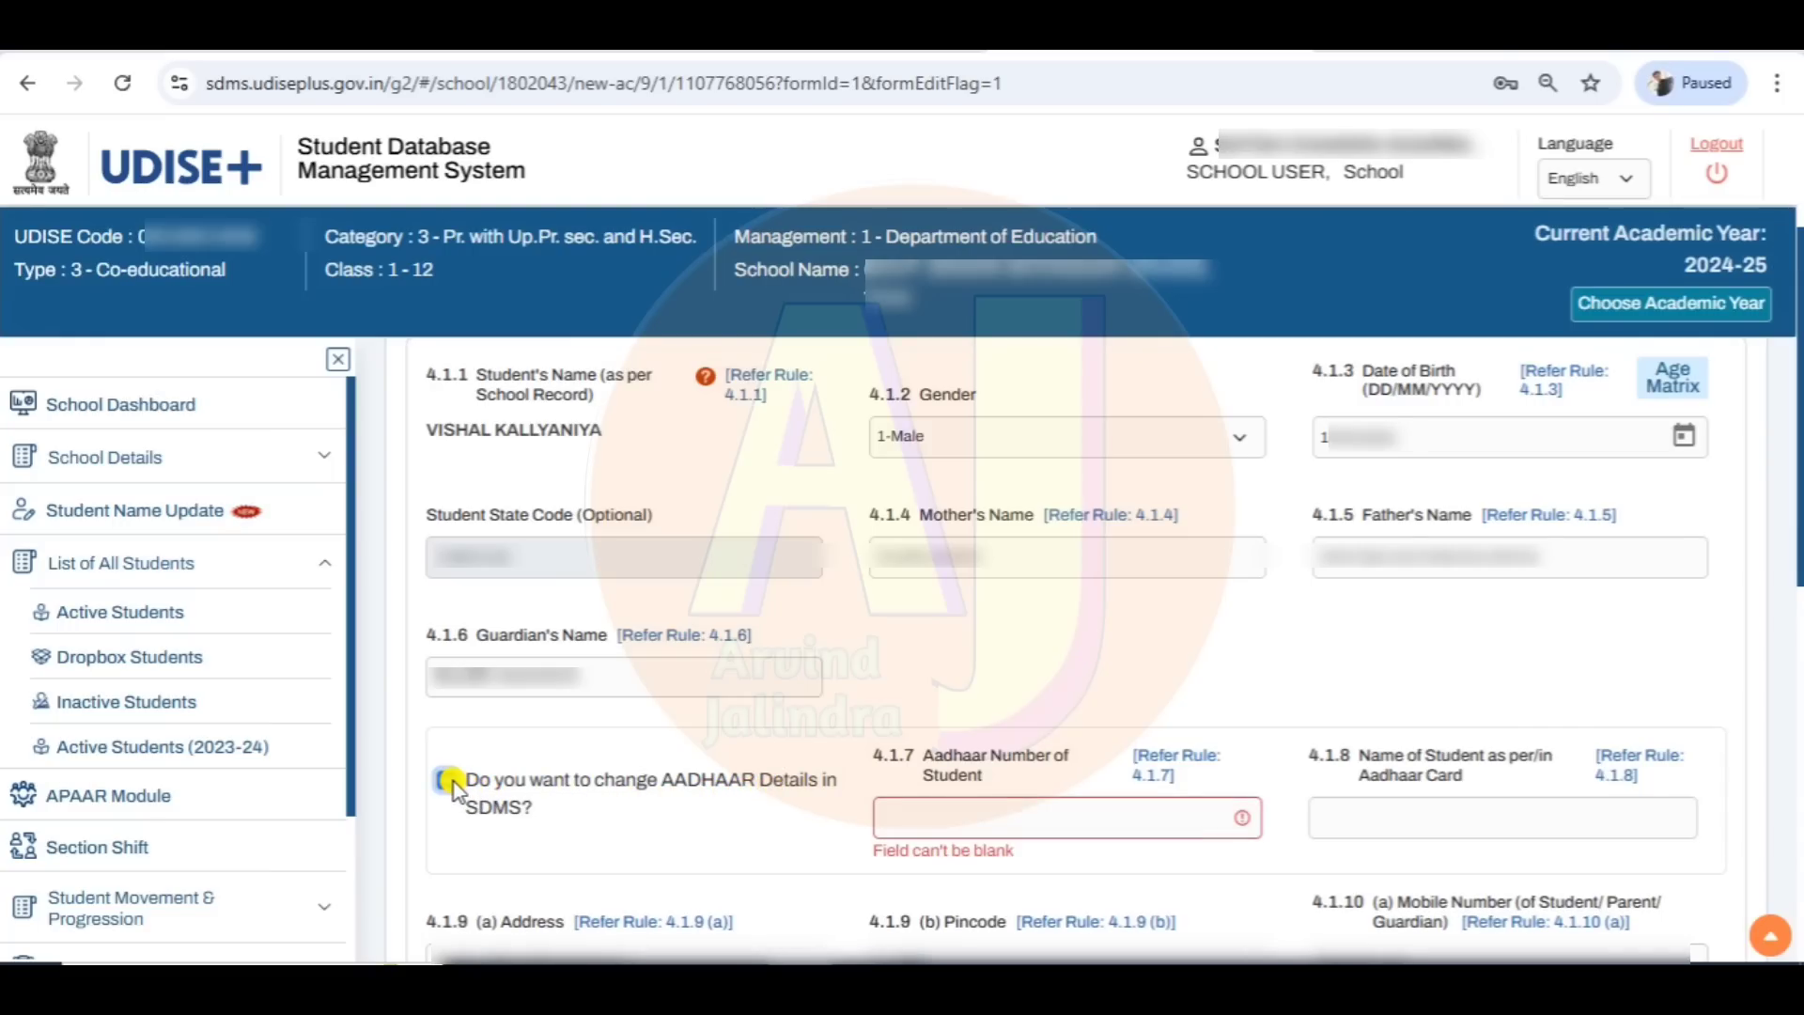
left_click(968, 814)
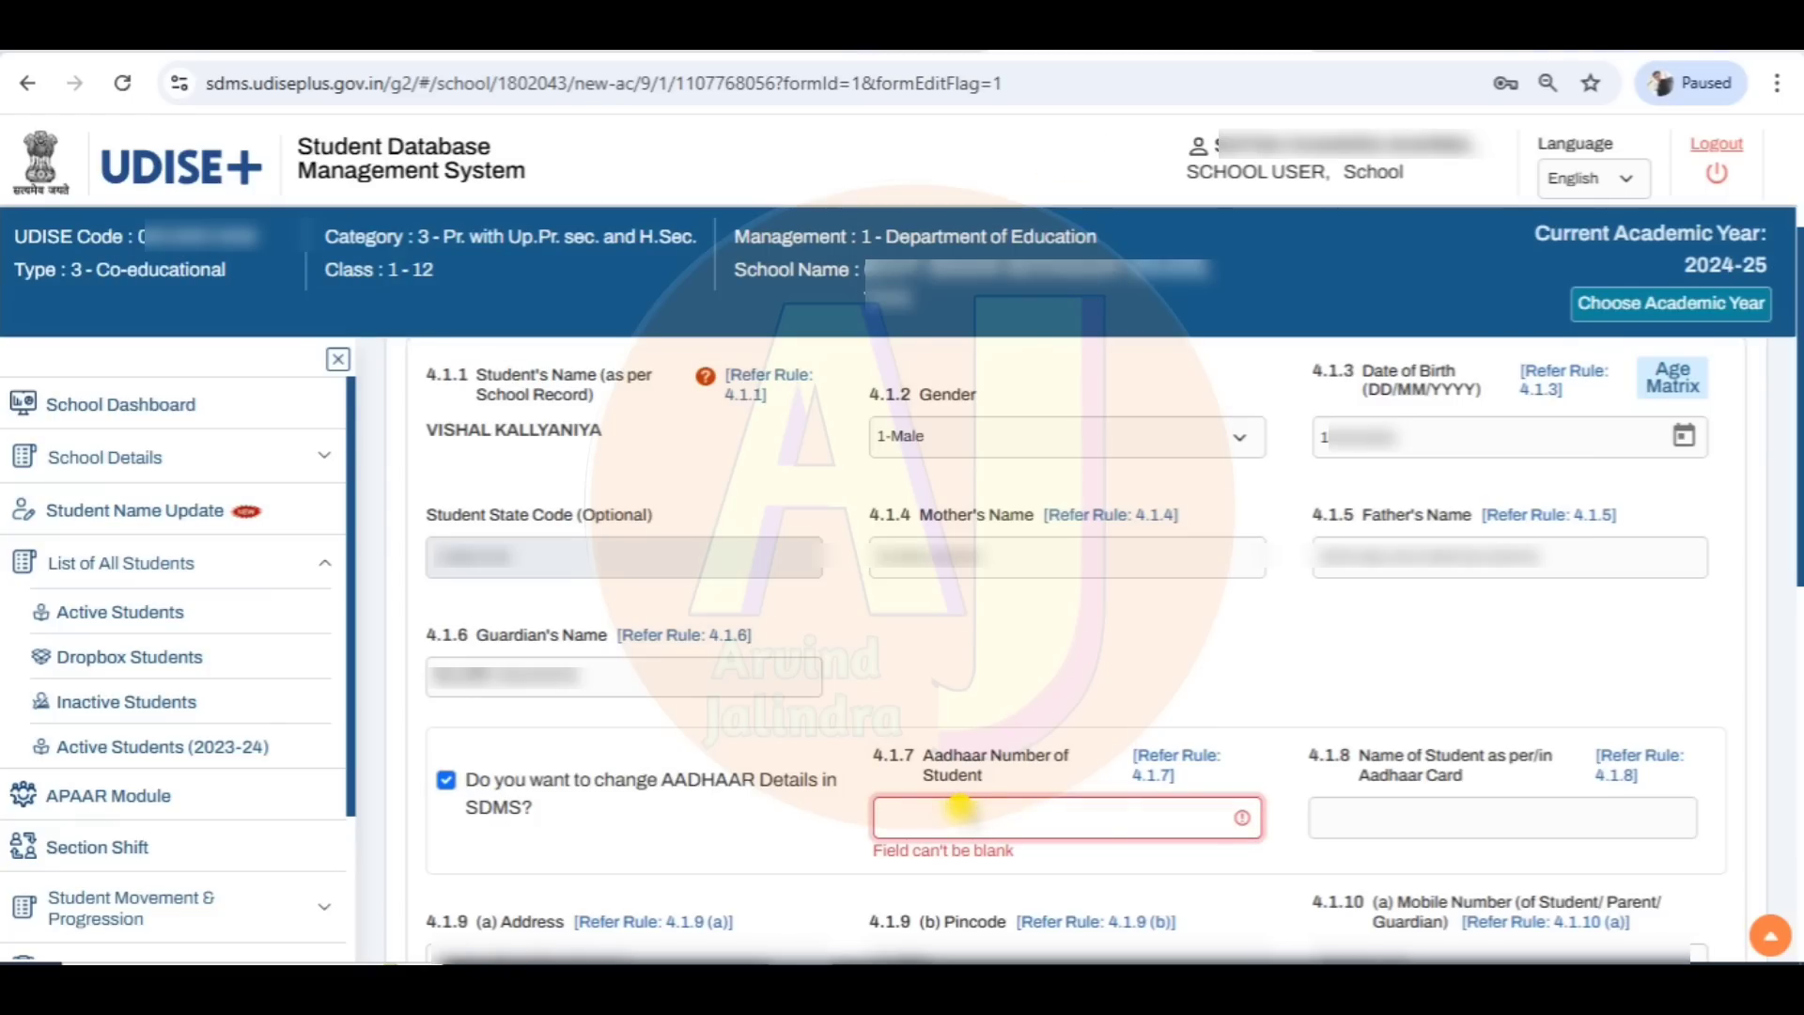
key("ctrl+v")
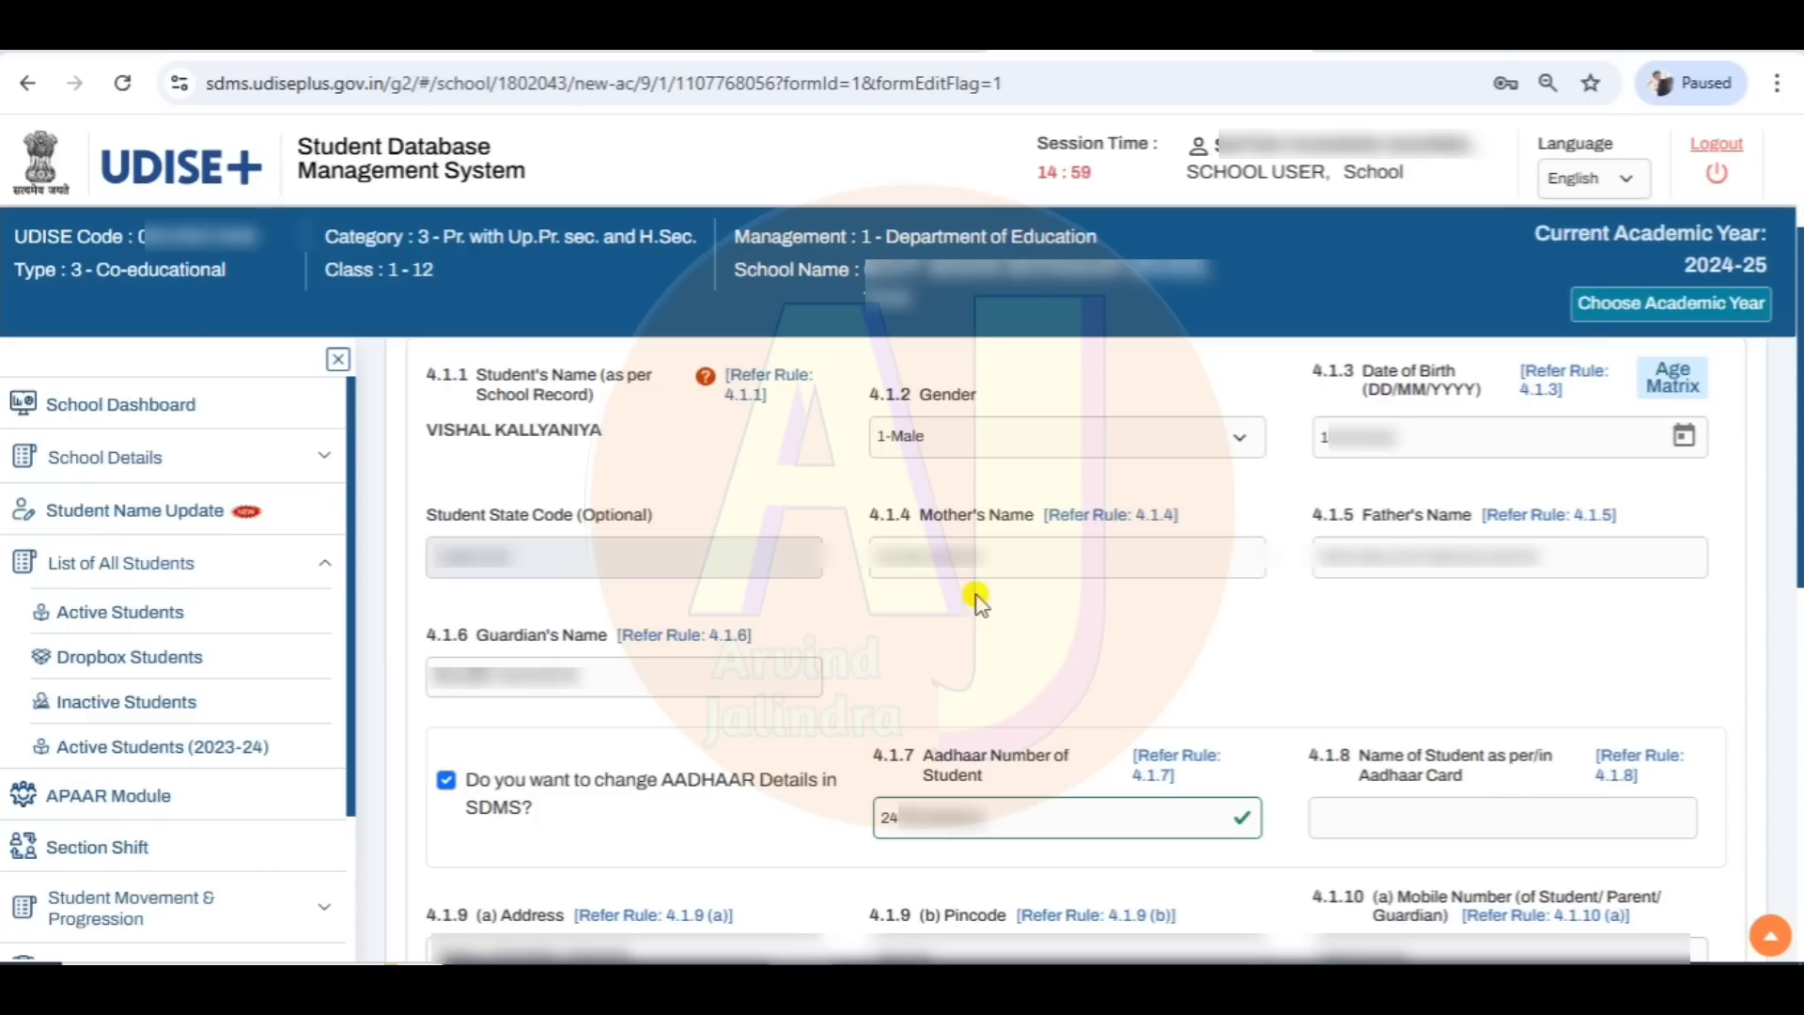
Step: Copy the student's name as per school record into the Name of Student as per/in Aadhaar Card field
left_click_drag(609, 435, 418, 423)
key("ctrl+c")
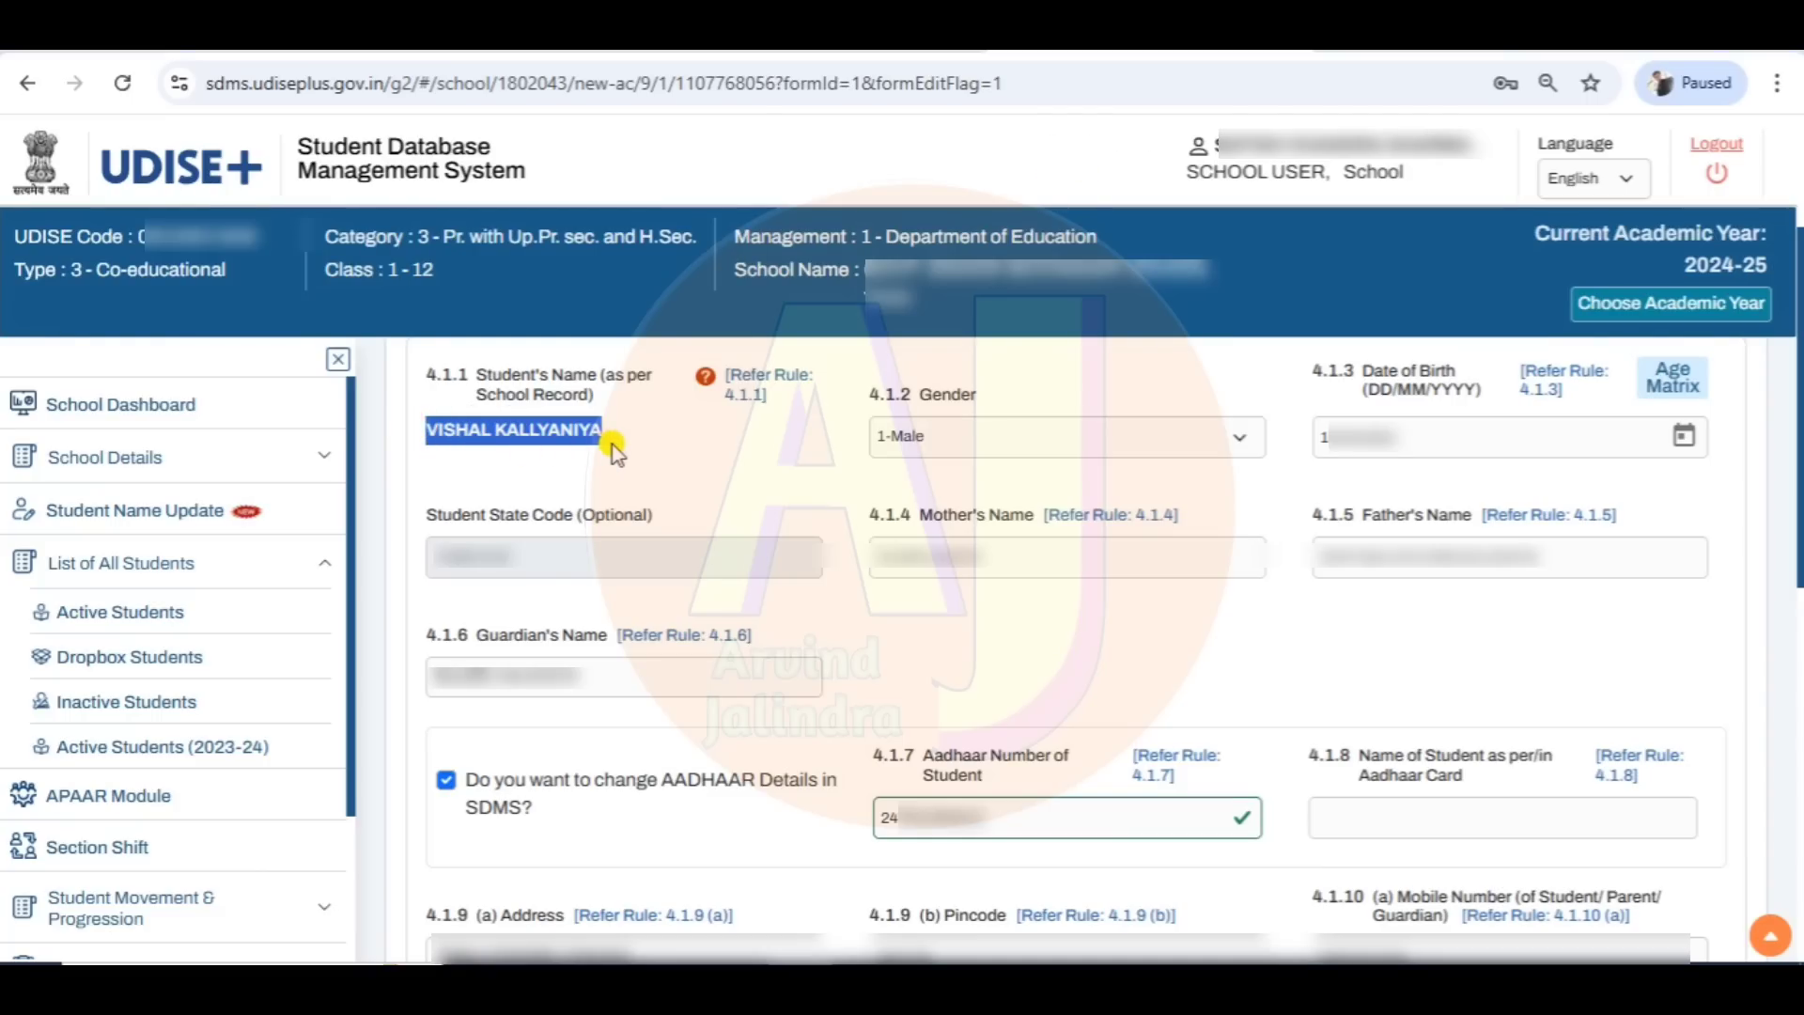
left_click(1359, 810)
key("ctrl+v")
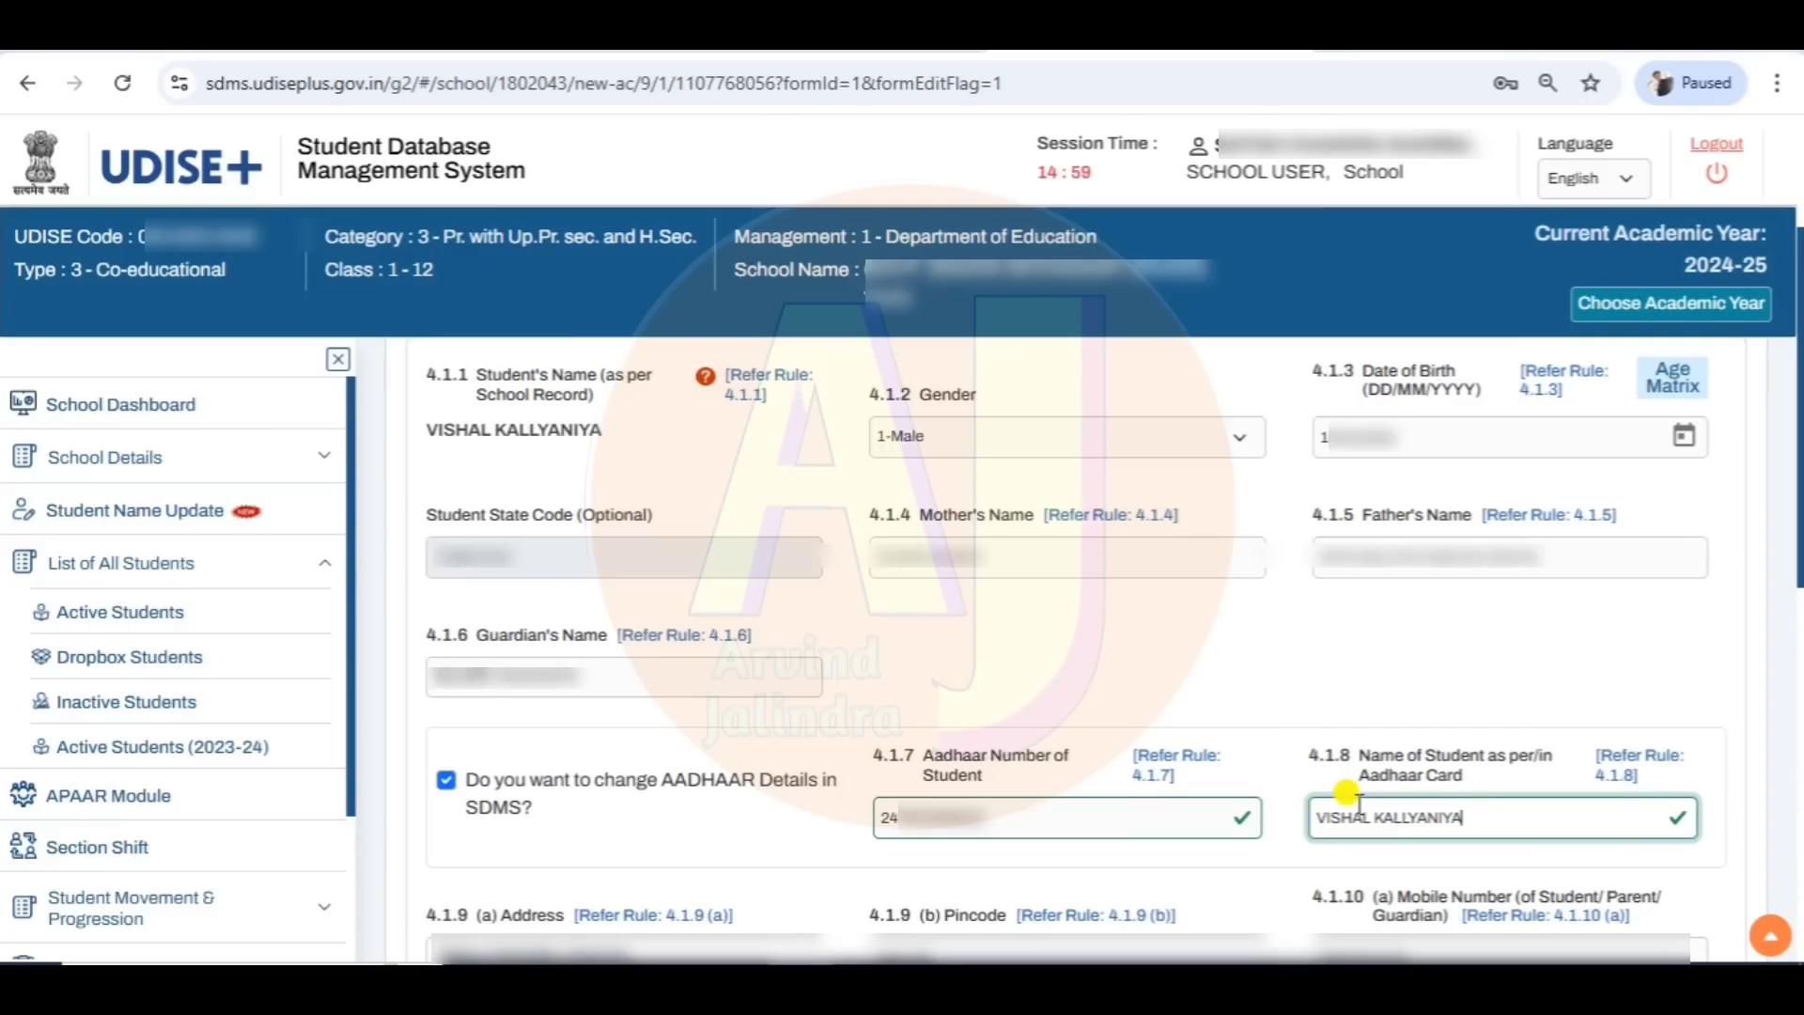
Step: Save the student's updated General Profile and dismiss the confirmation
scroll(1297, 742, "down", 4)
scroll(1196, 604, "down", 5)
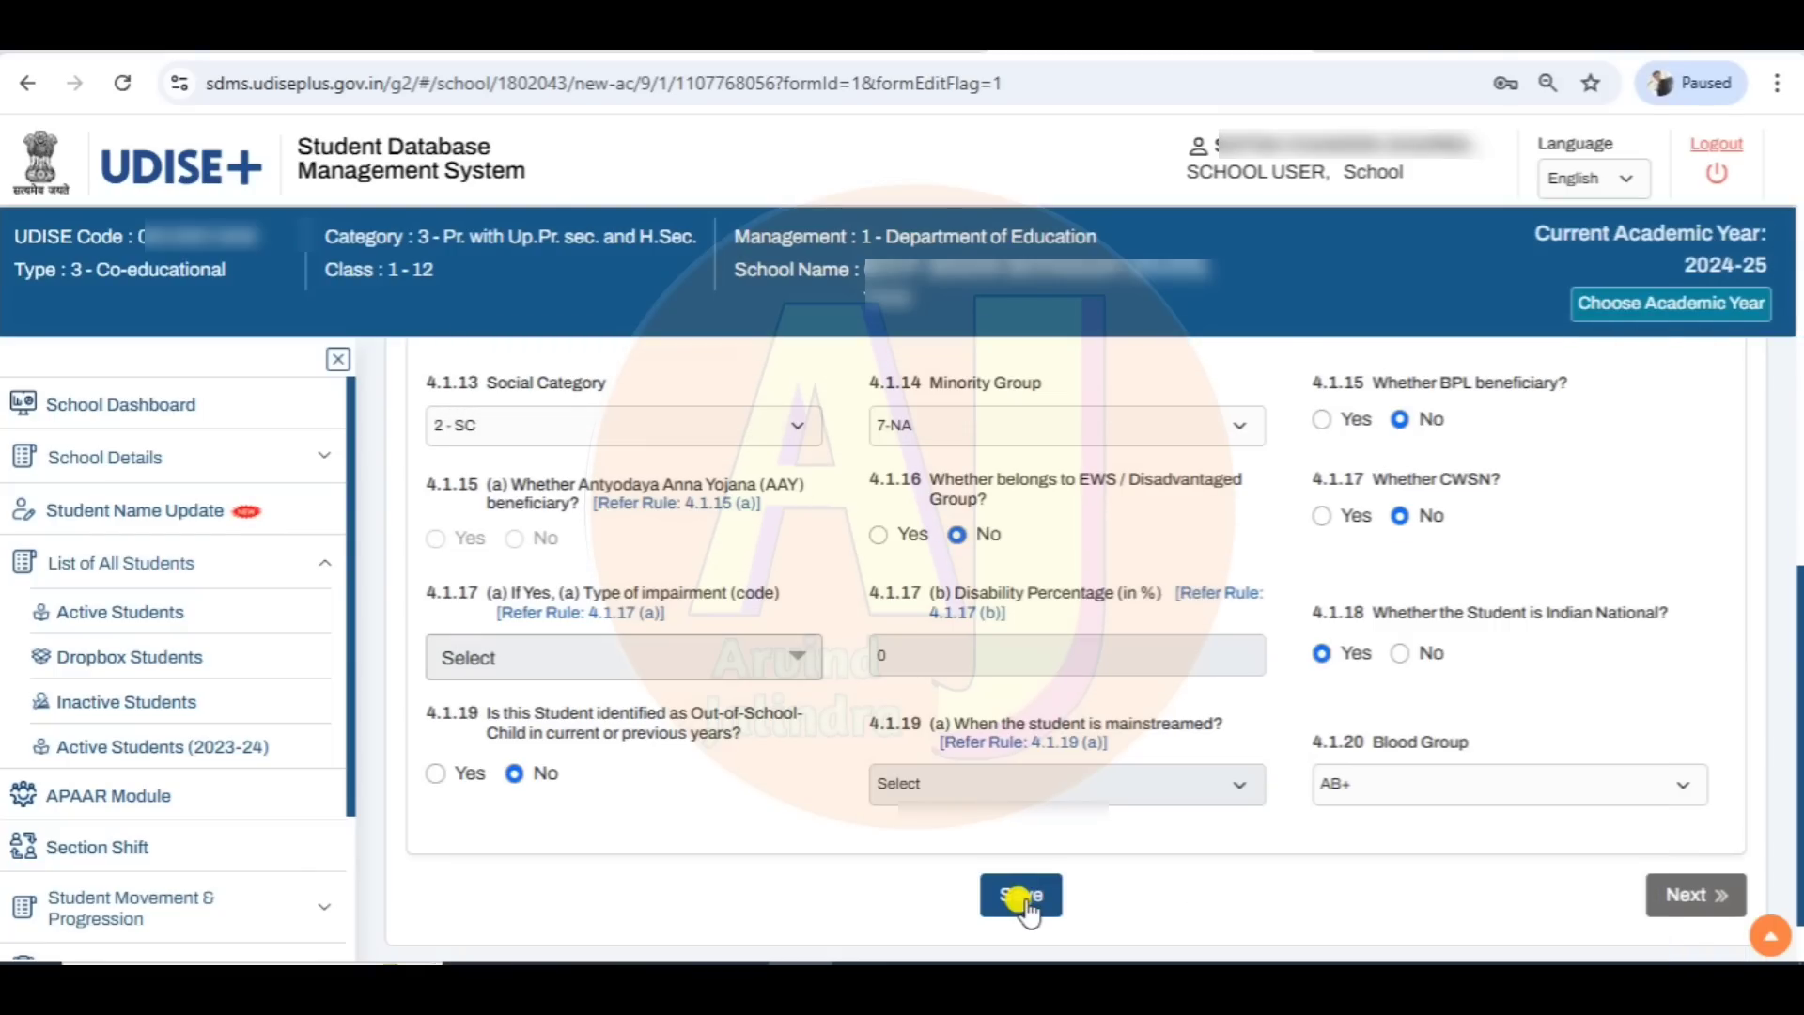
left_click(1023, 897)
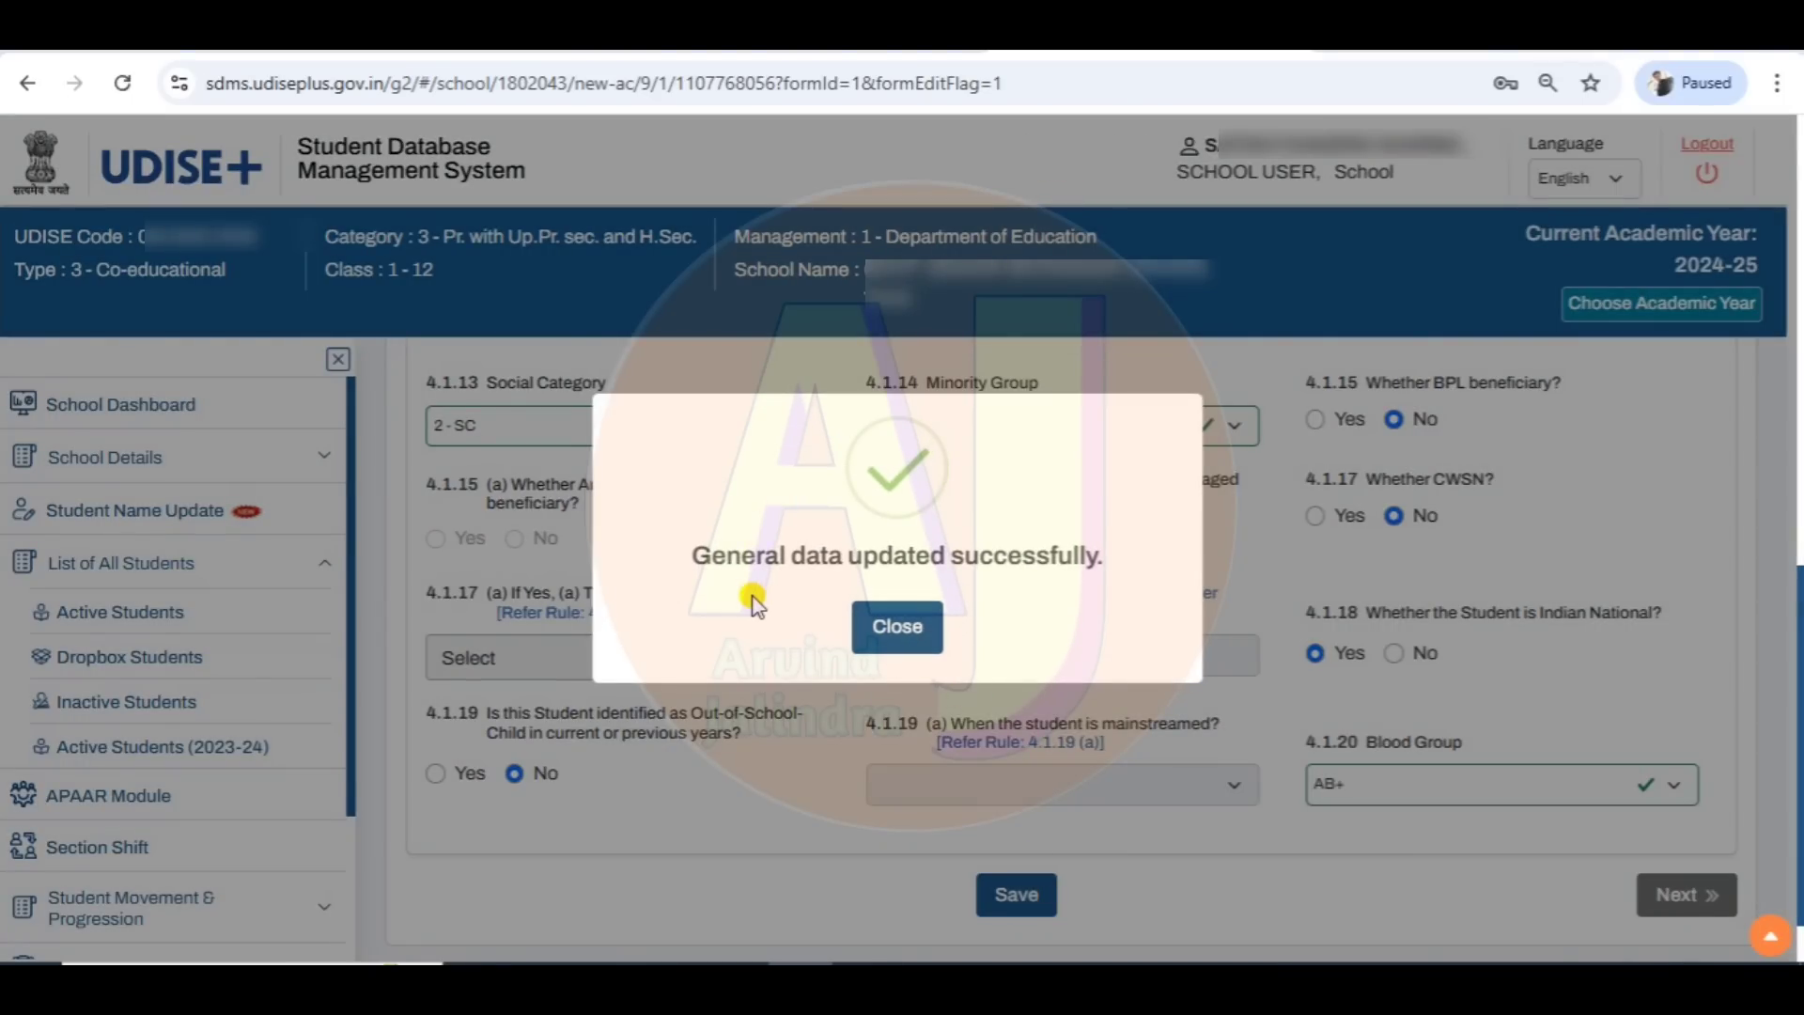
left_click(895, 646)
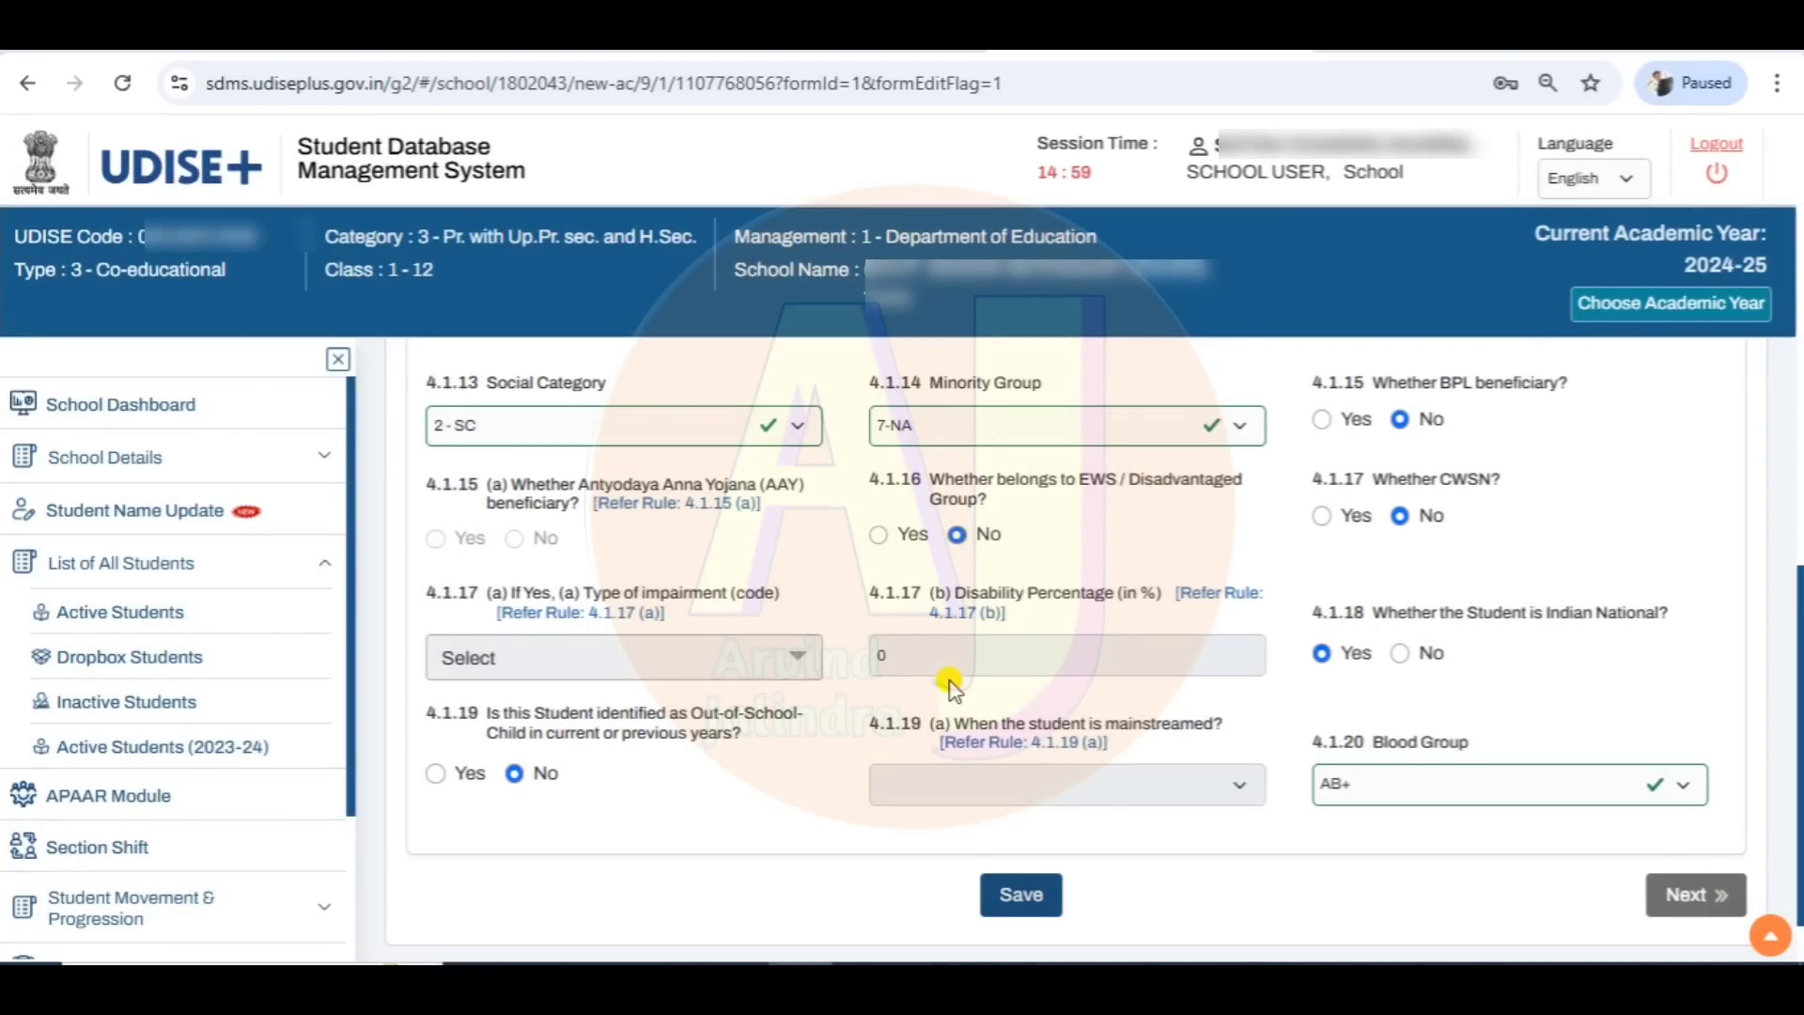
Step: List the active students of class IX and check the Aadhaar name in the student's entry
scroll(1383, 779, "down", 2)
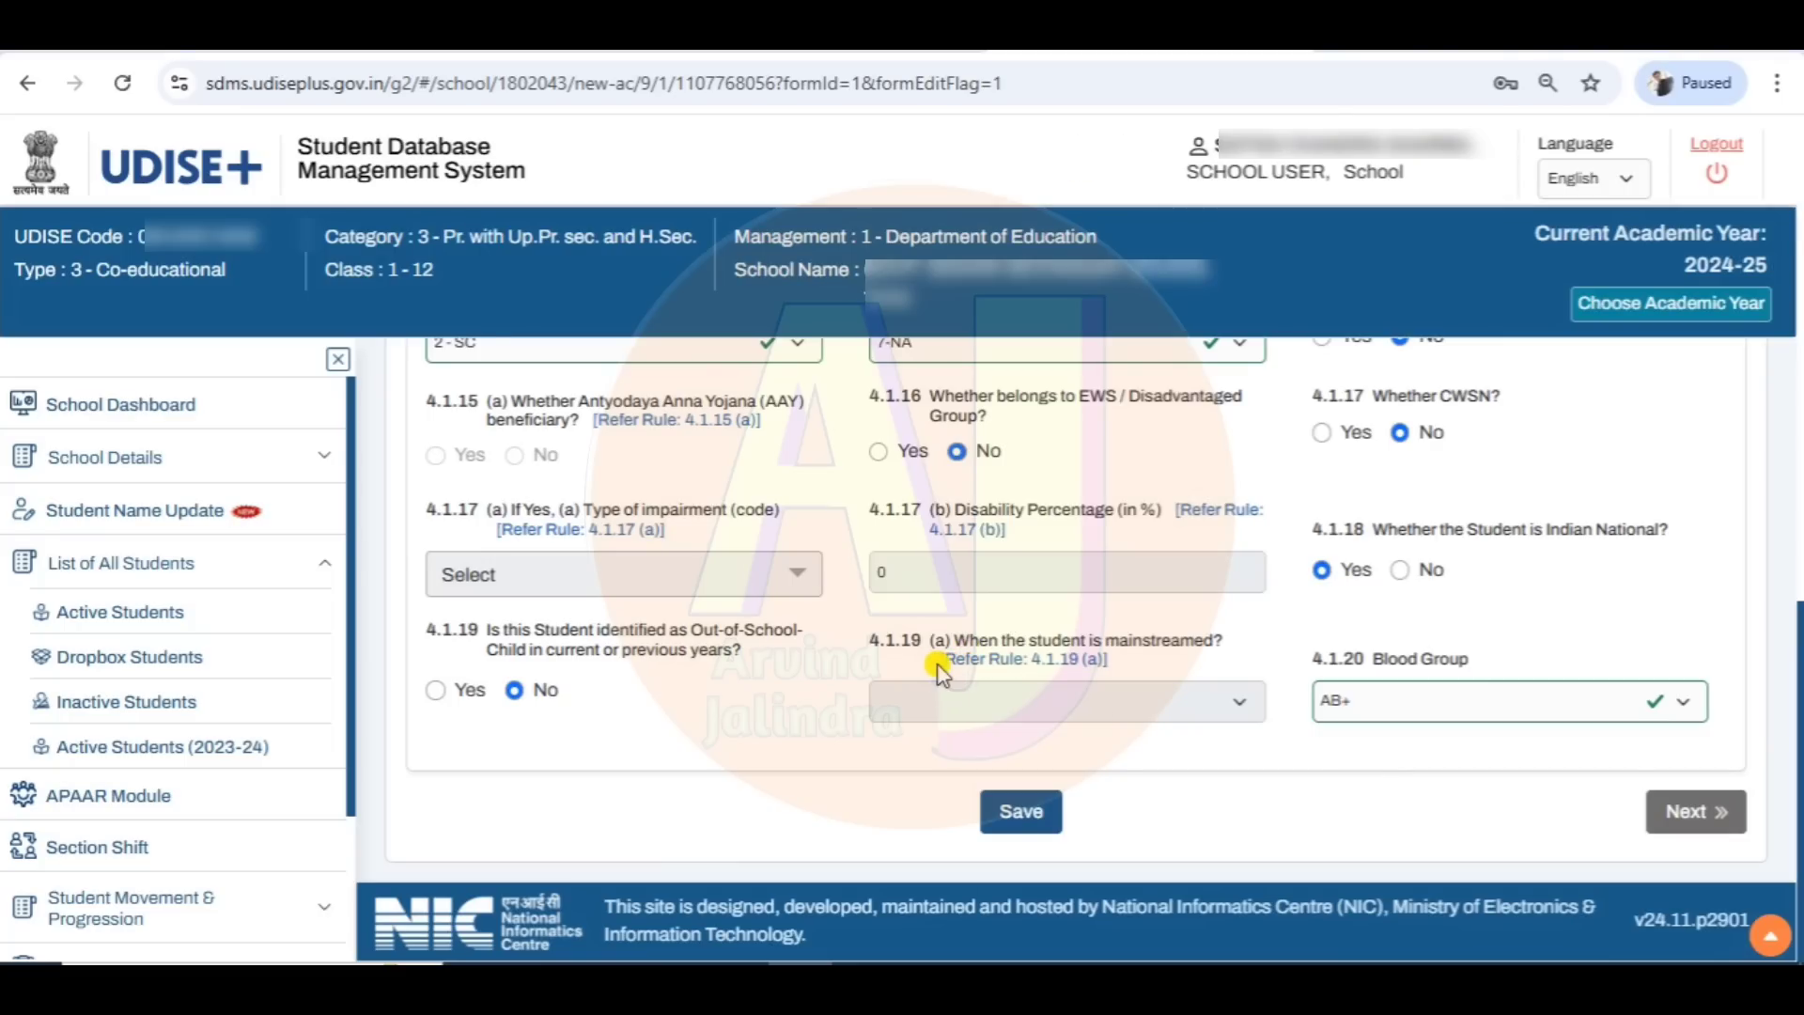
left_click(164, 620)
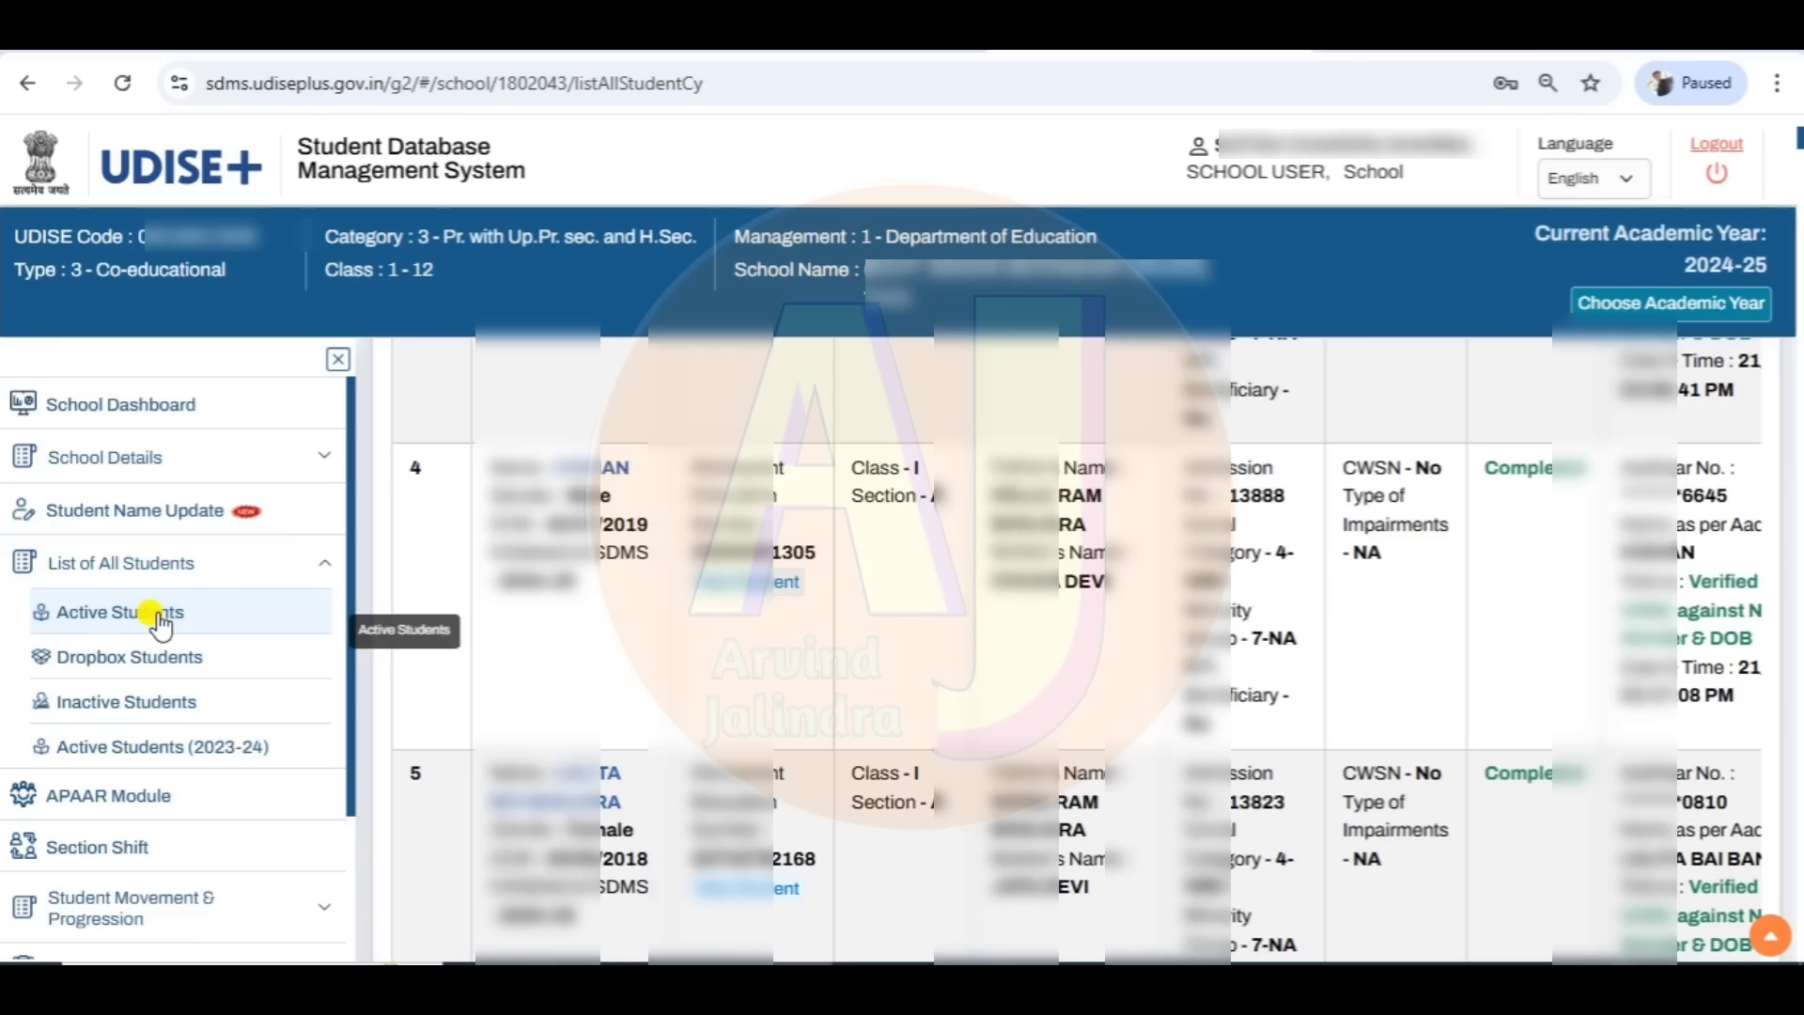
scroll(414, 593, "up", 5)
scroll(414, 592, "up", 3)
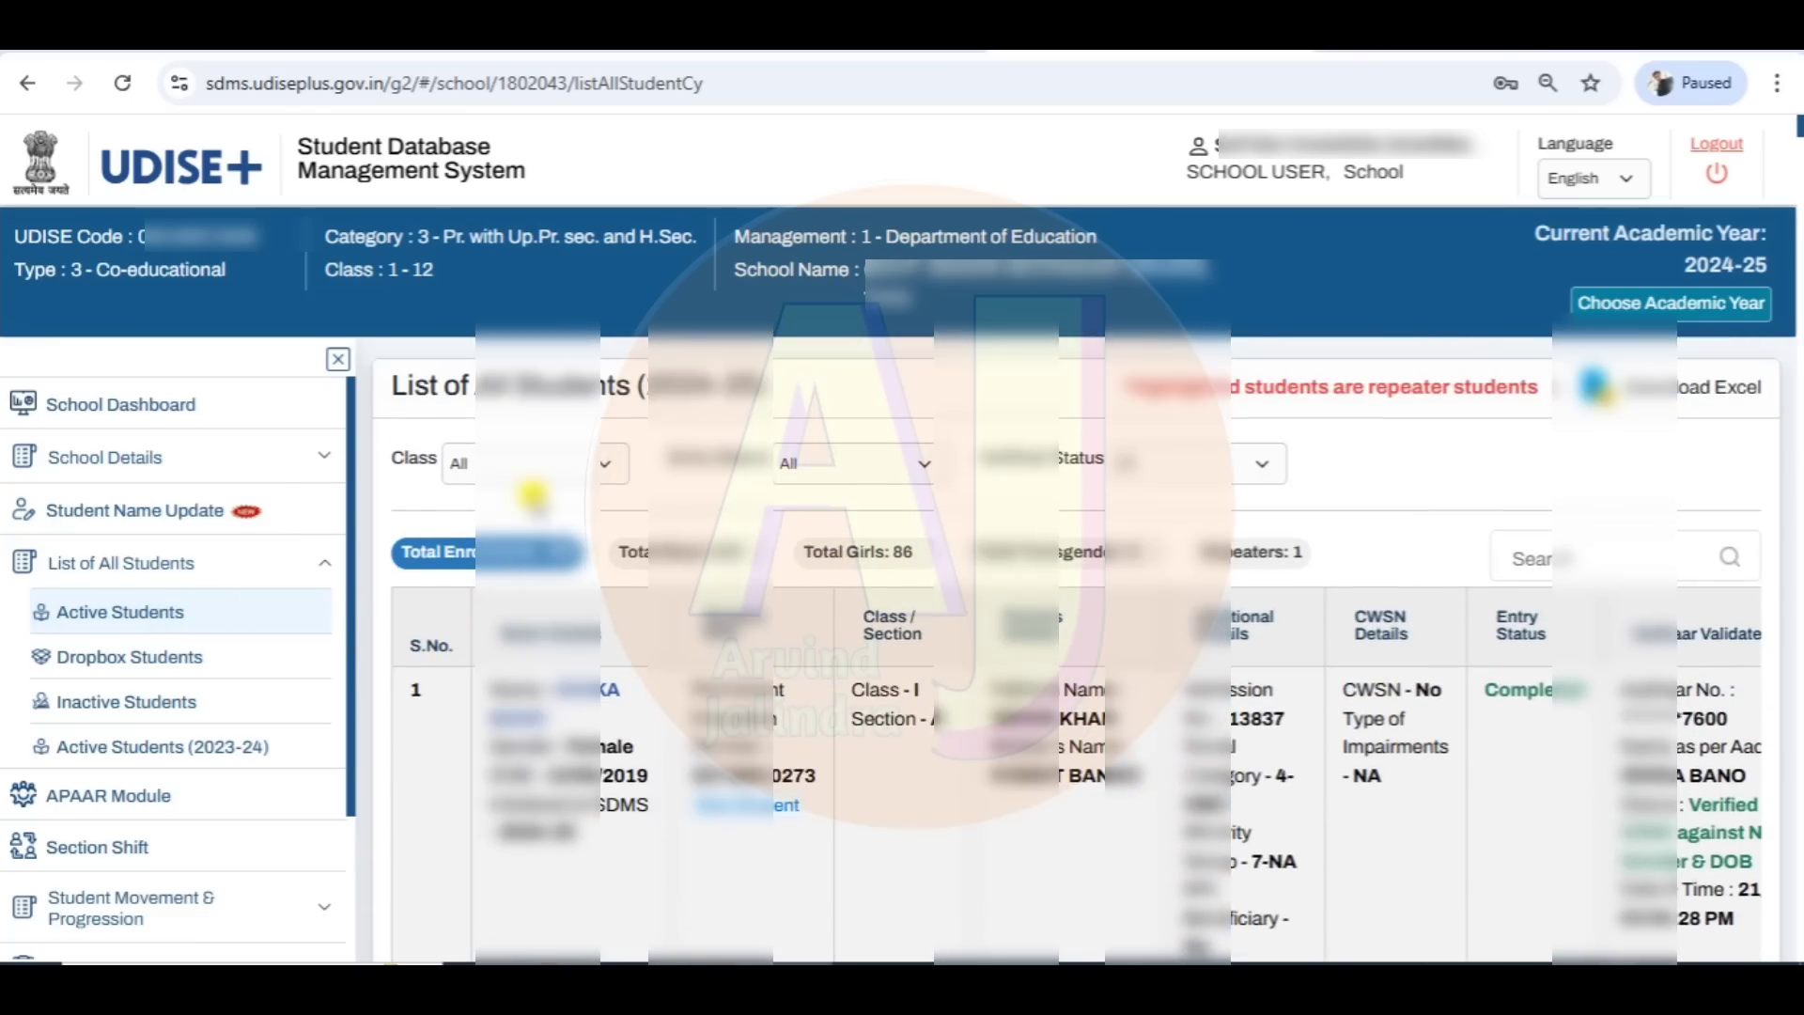
left_click(528, 465)
left_click(493, 787)
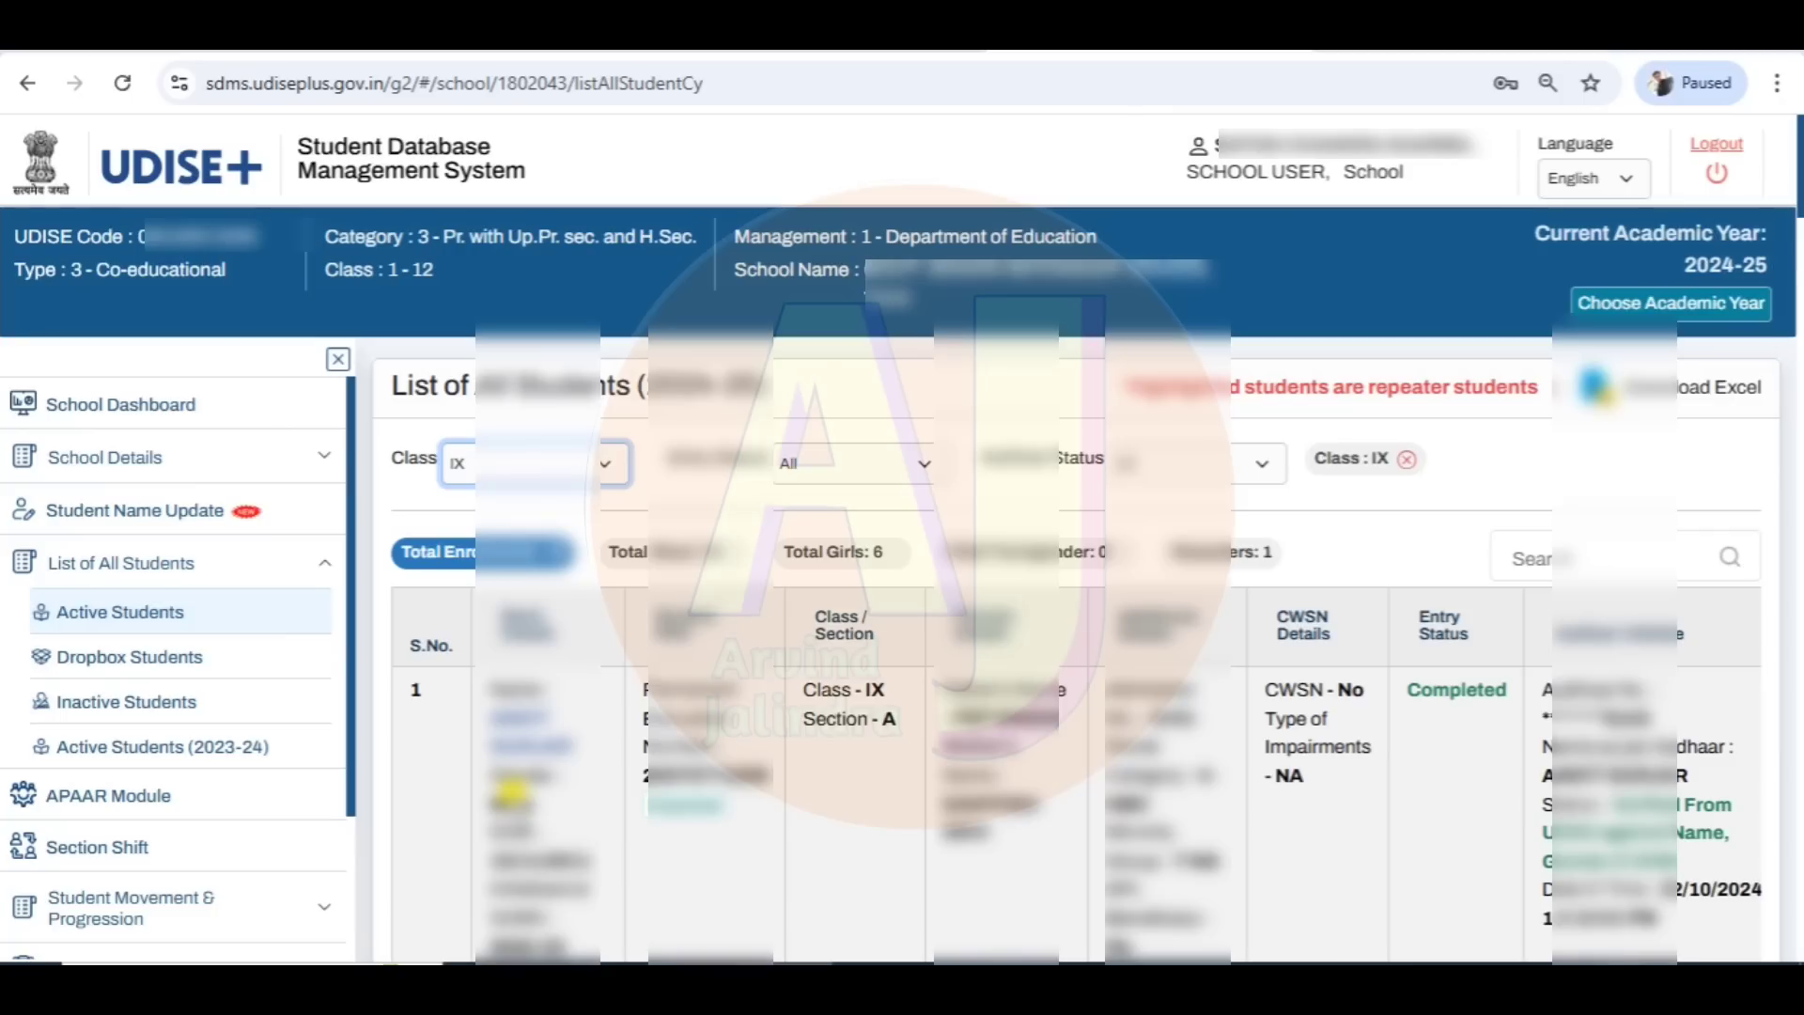
scroll(832, 709, "down", 7)
scroll(840, 722, "down", 20)
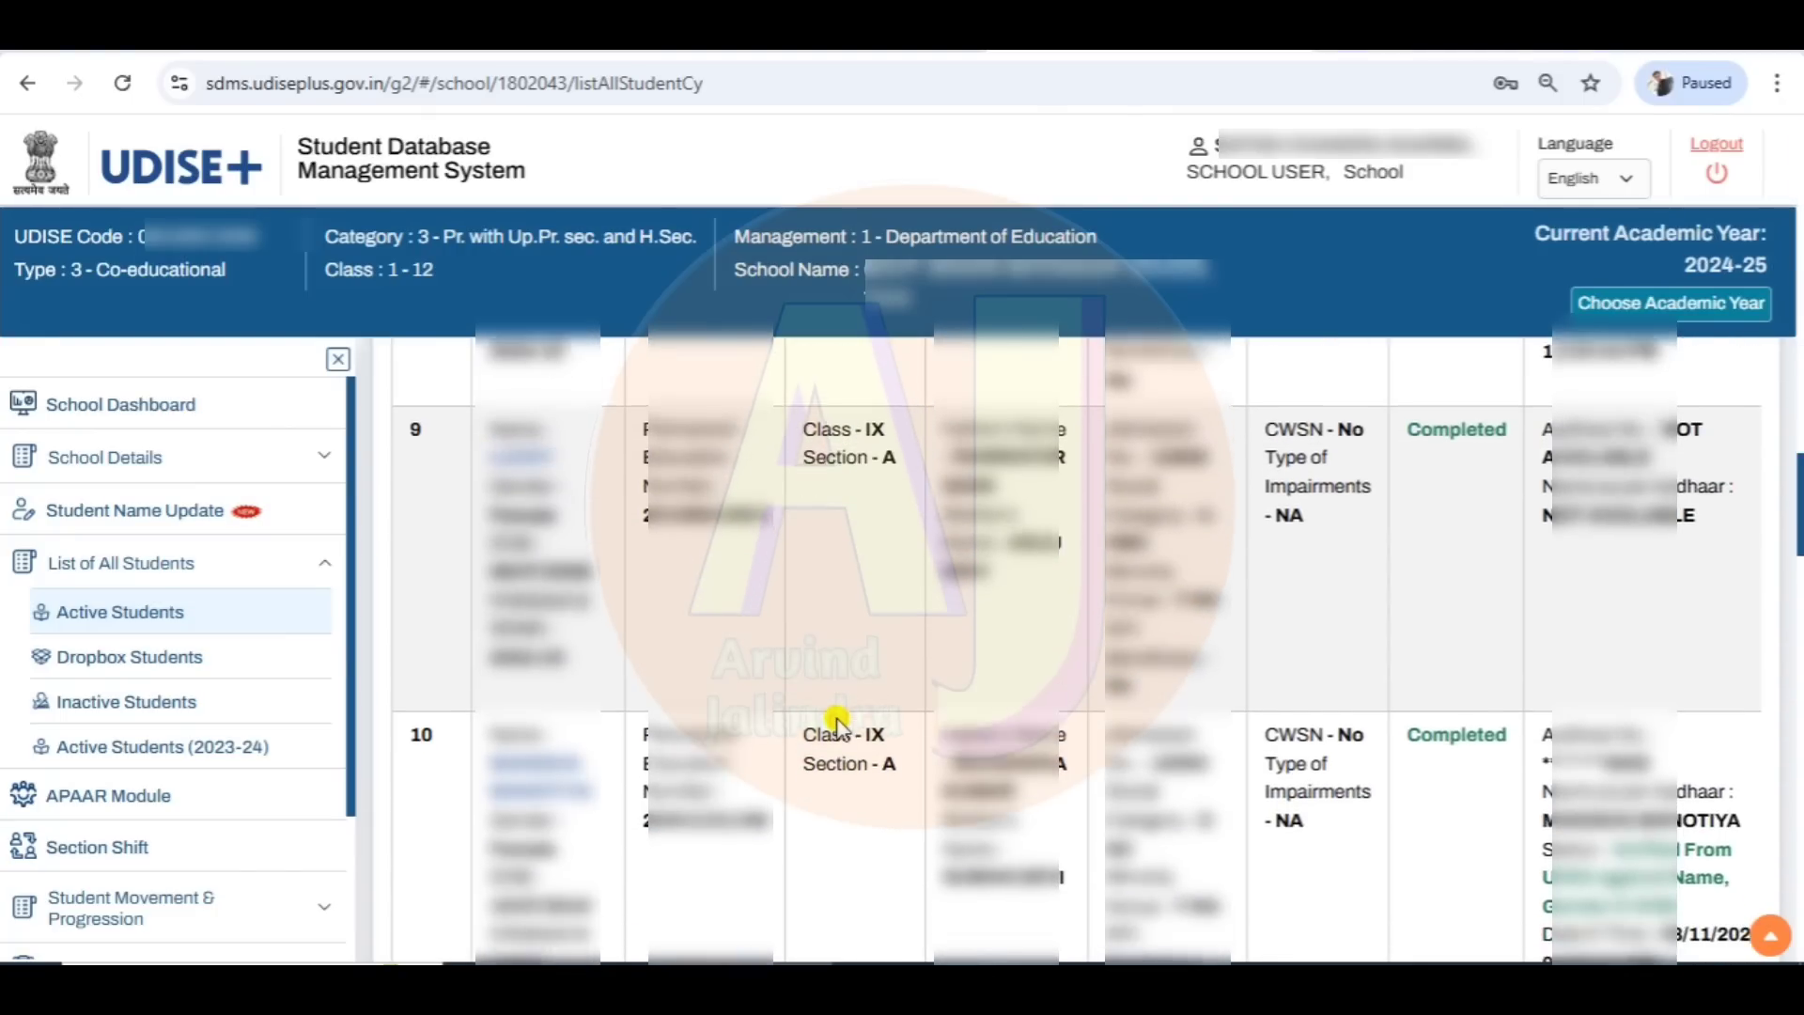
scroll(836, 718, "down", 15)
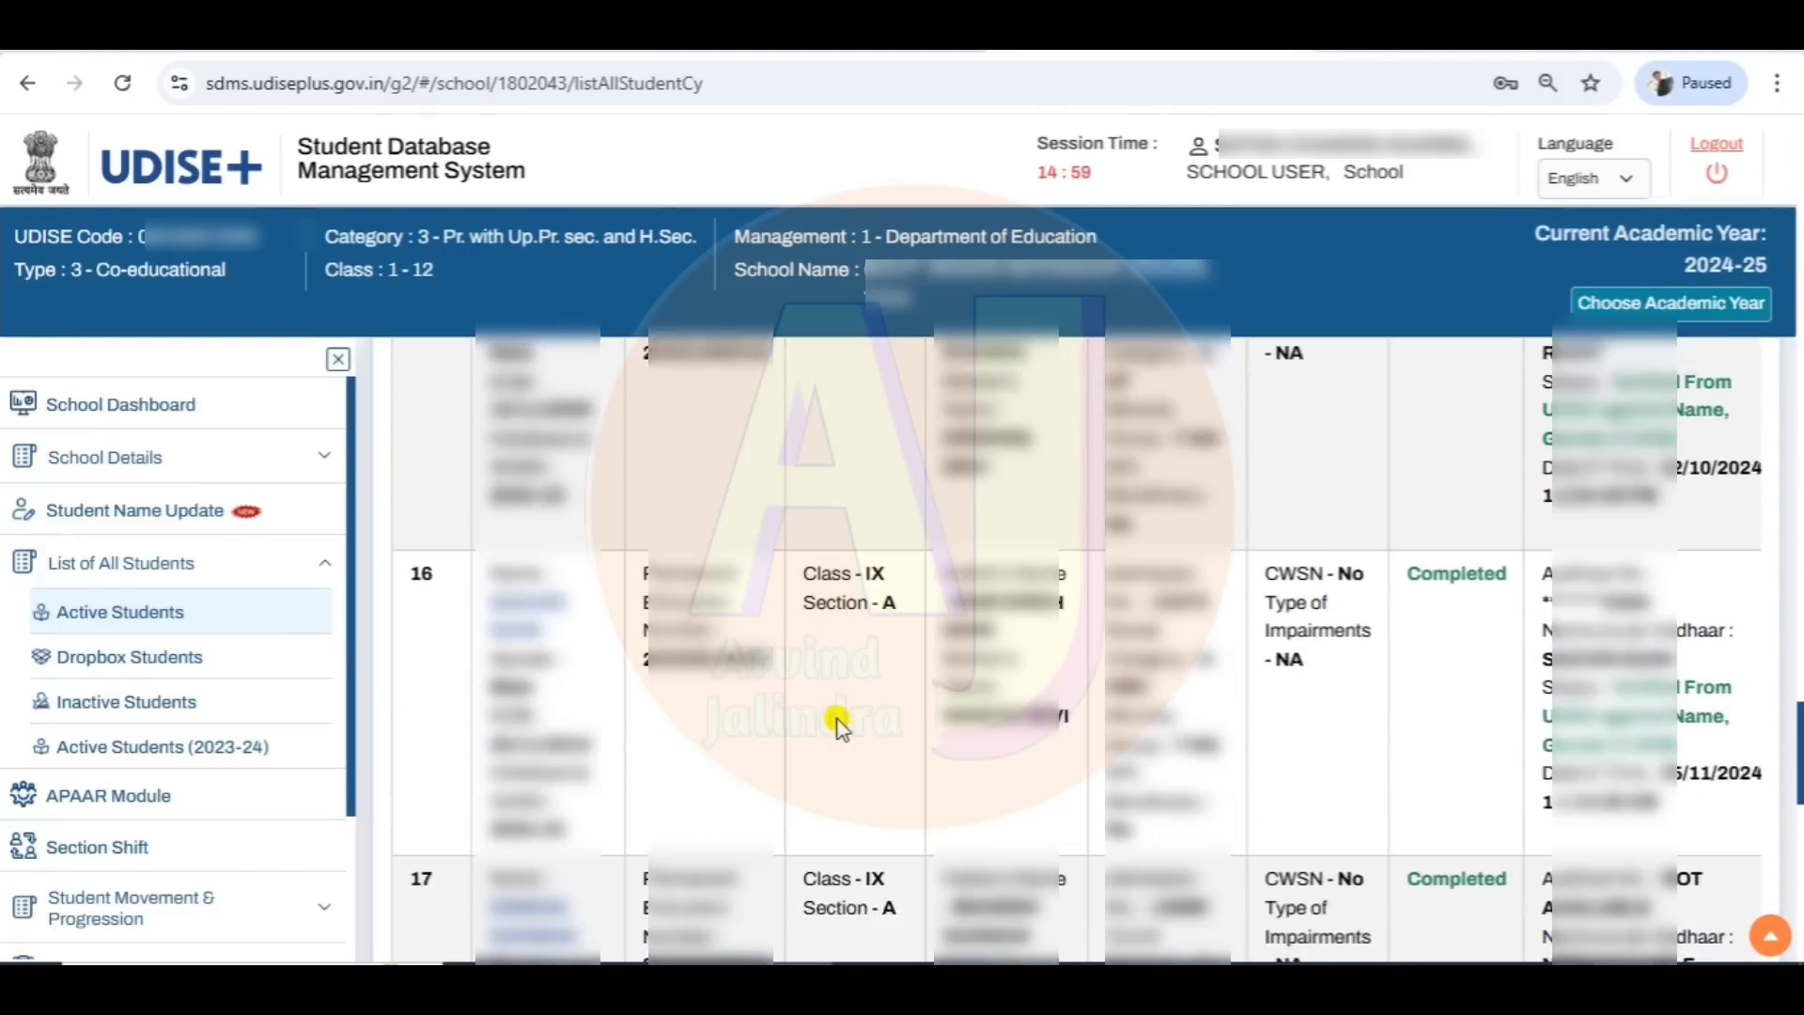
scroll(839, 725, "down", 3)
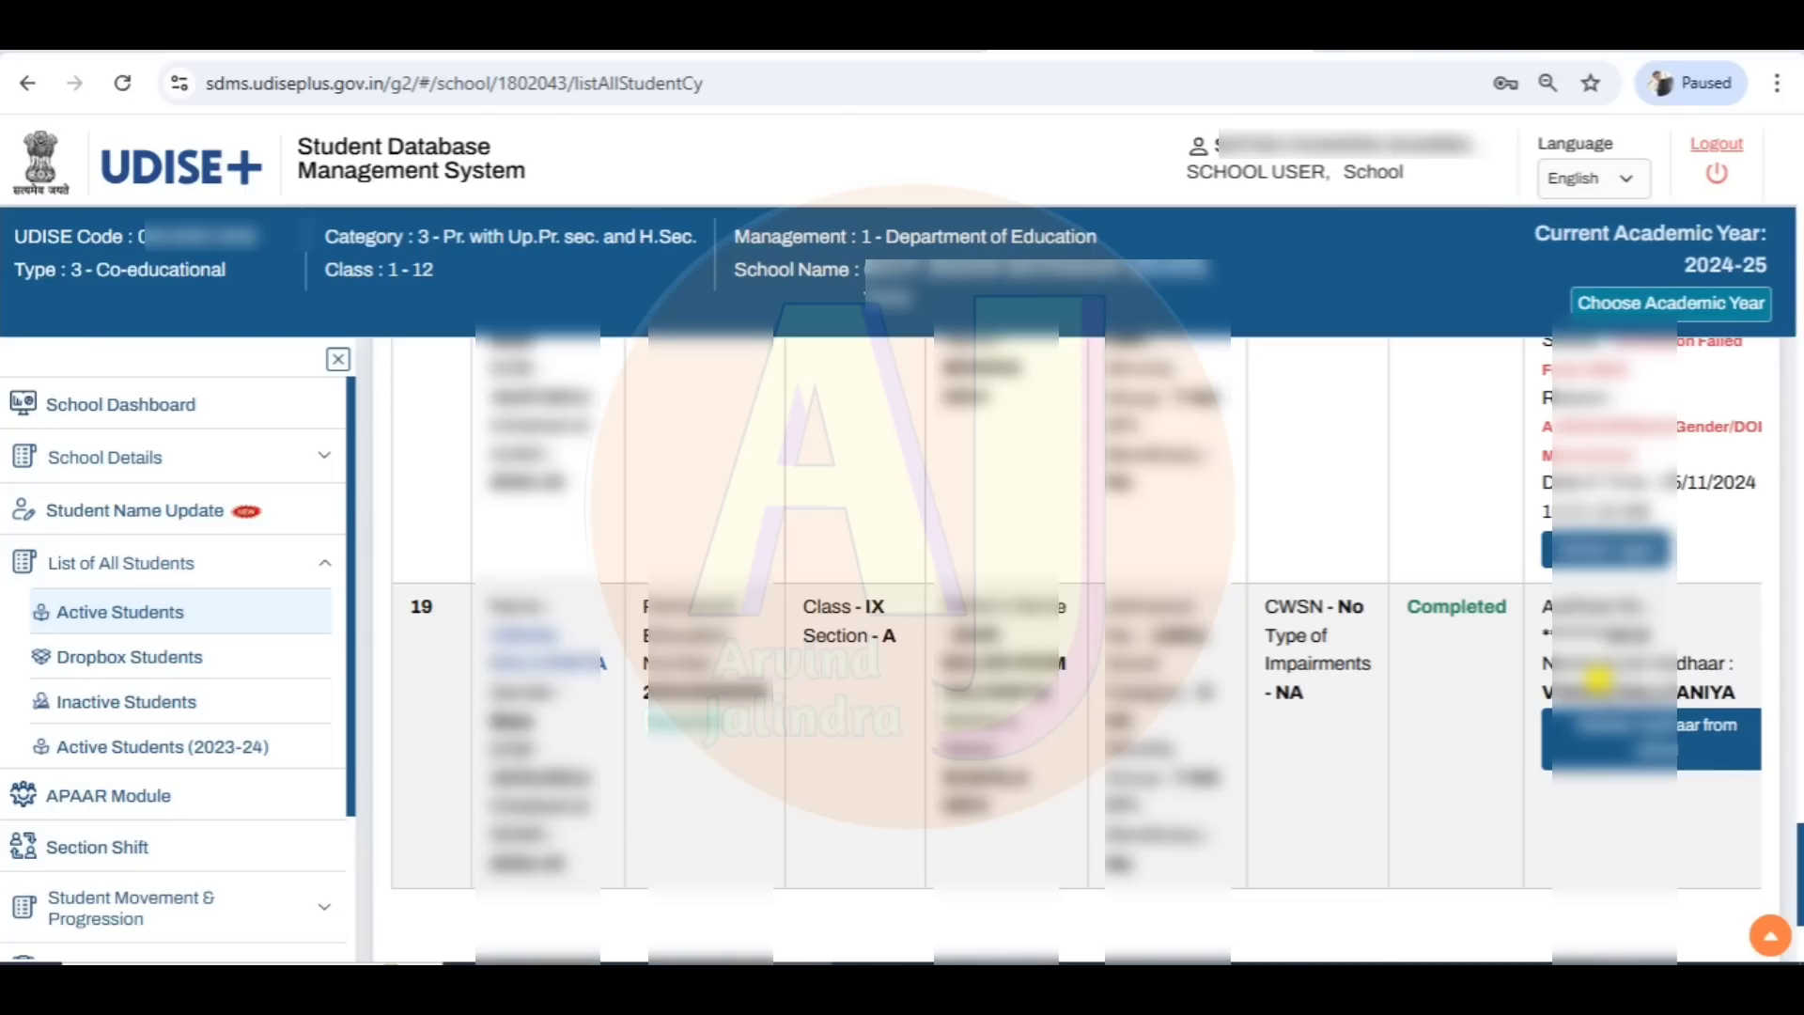
left_click_drag(1609, 680, 1719, 717)
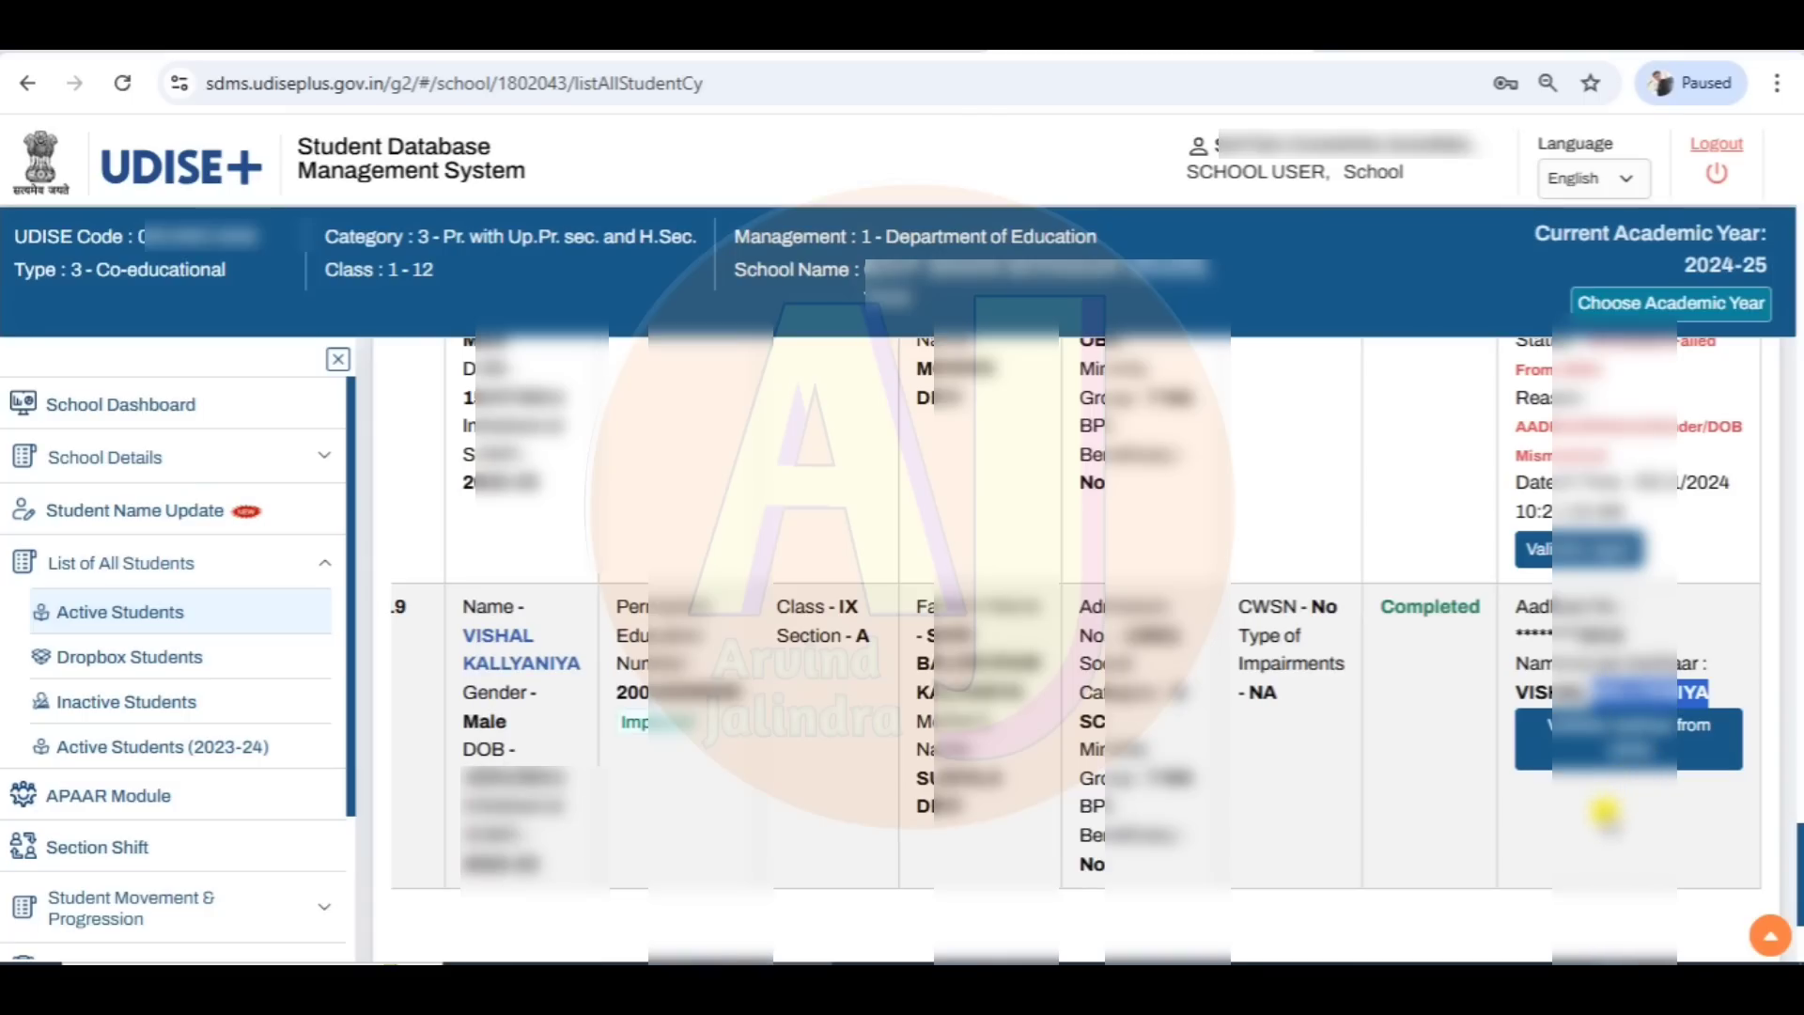
left_click(1609, 808)
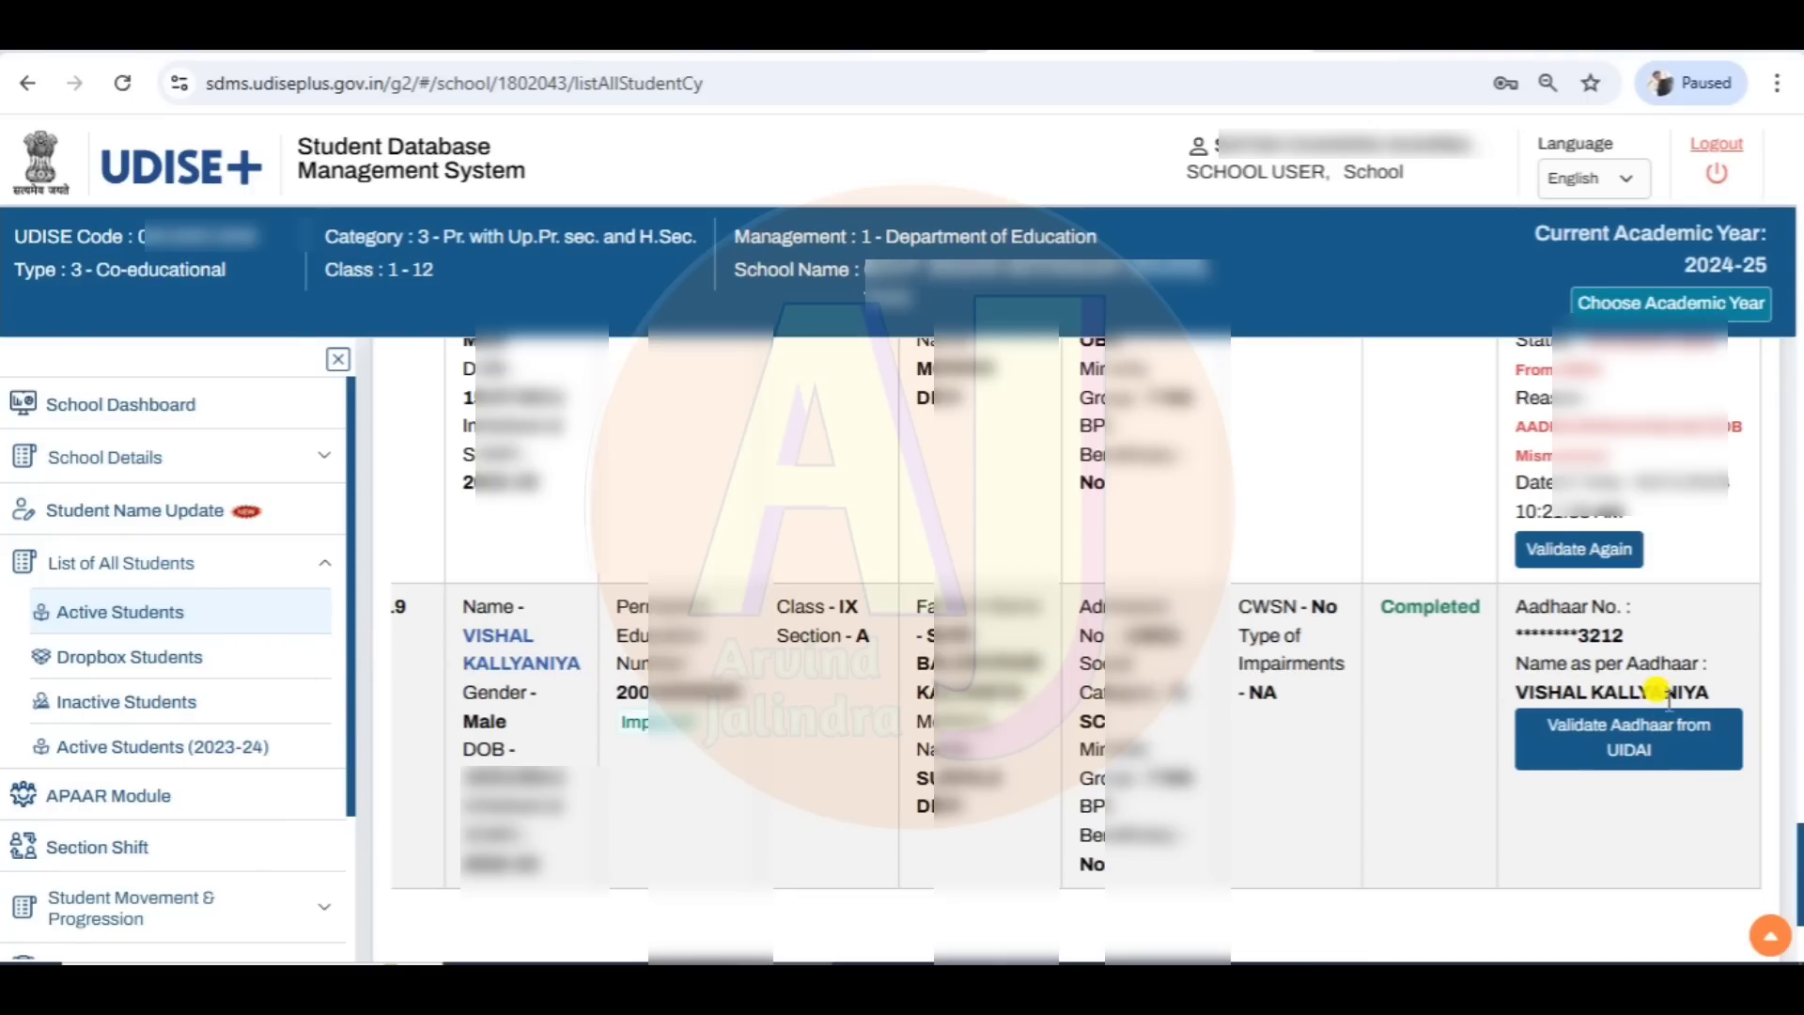
Step: Validate the student's Aadhaar from UIDAI, confirm the request and review the Aadhaar validation status
left_click(1637, 757)
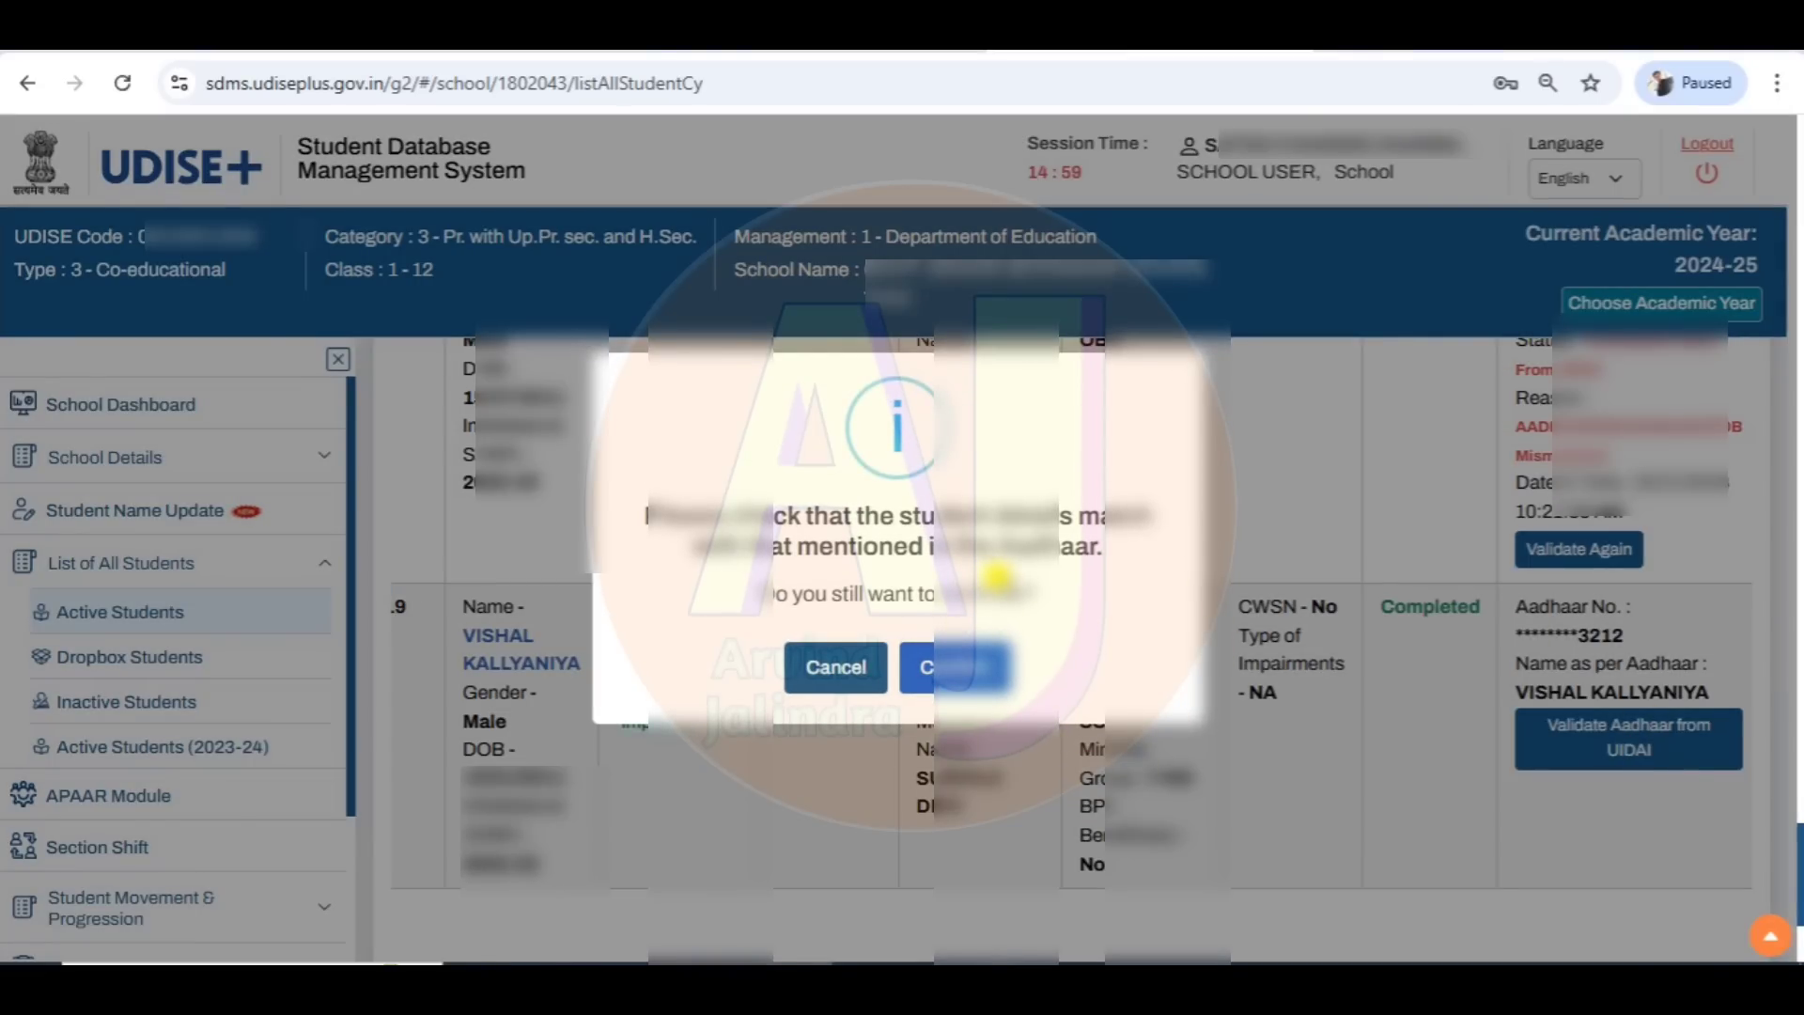
left_click(963, 672)
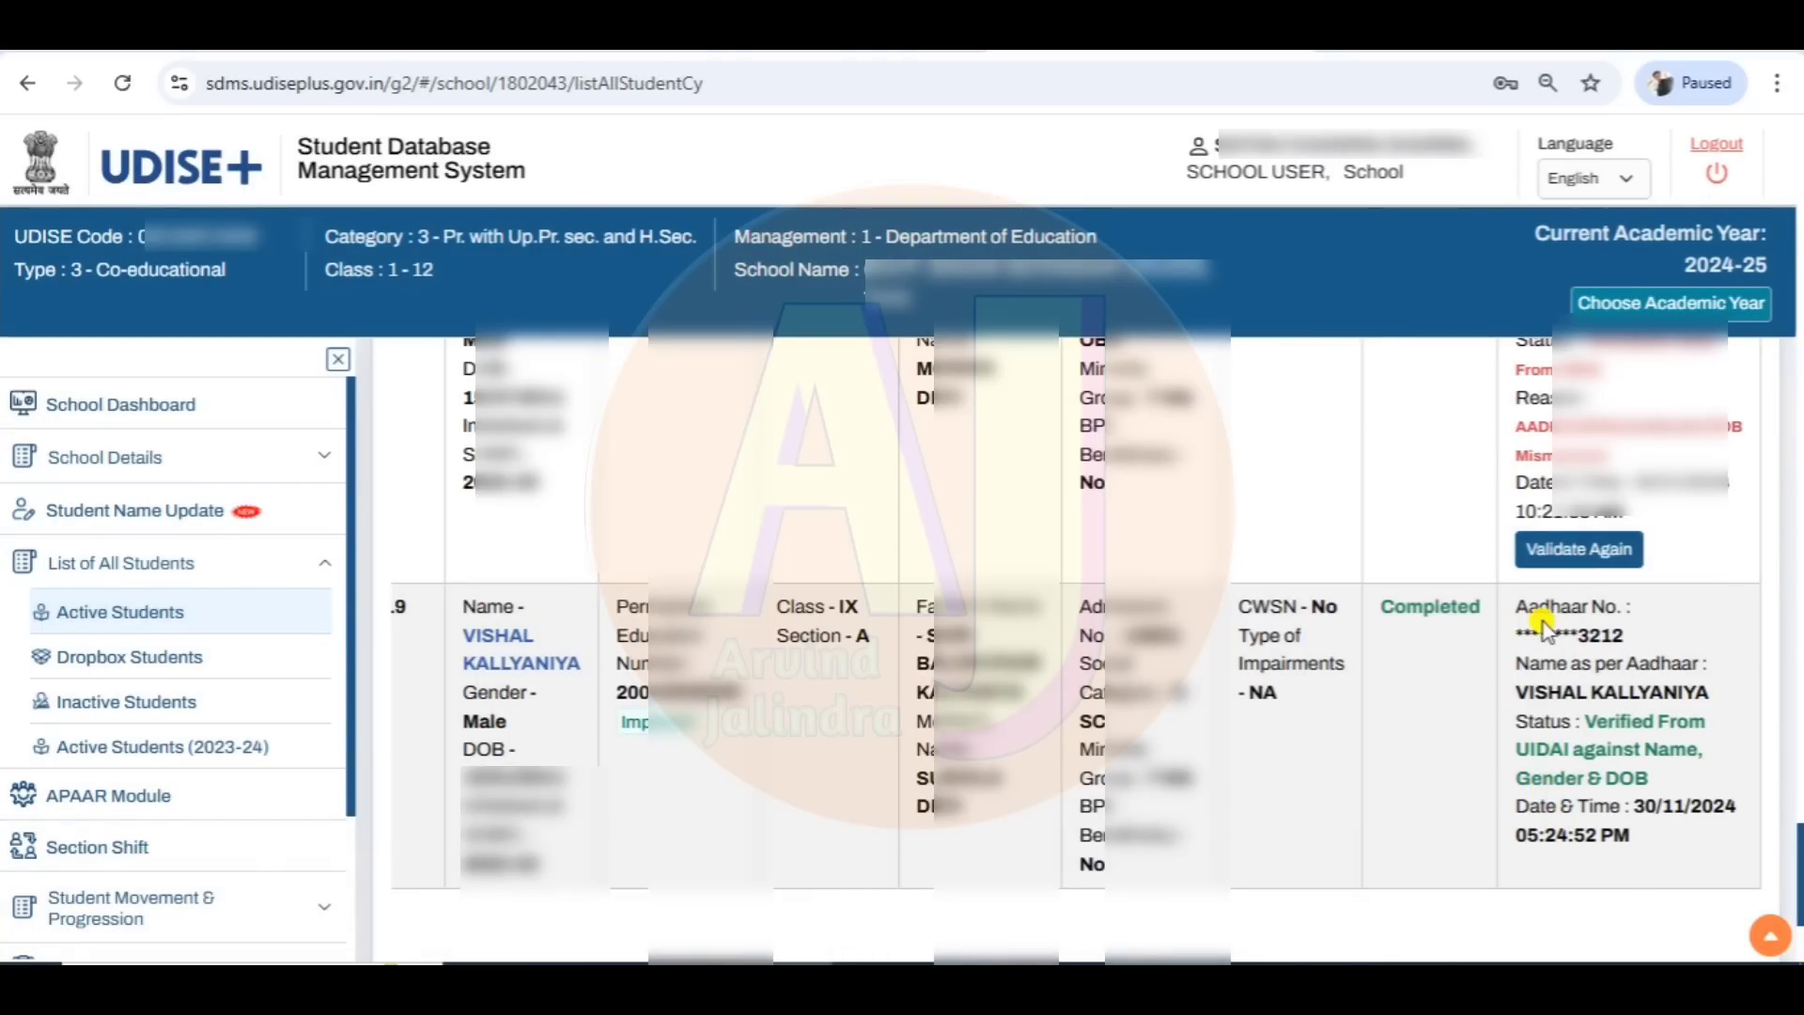
left_click_drag(1515, 606, 1682, 832)
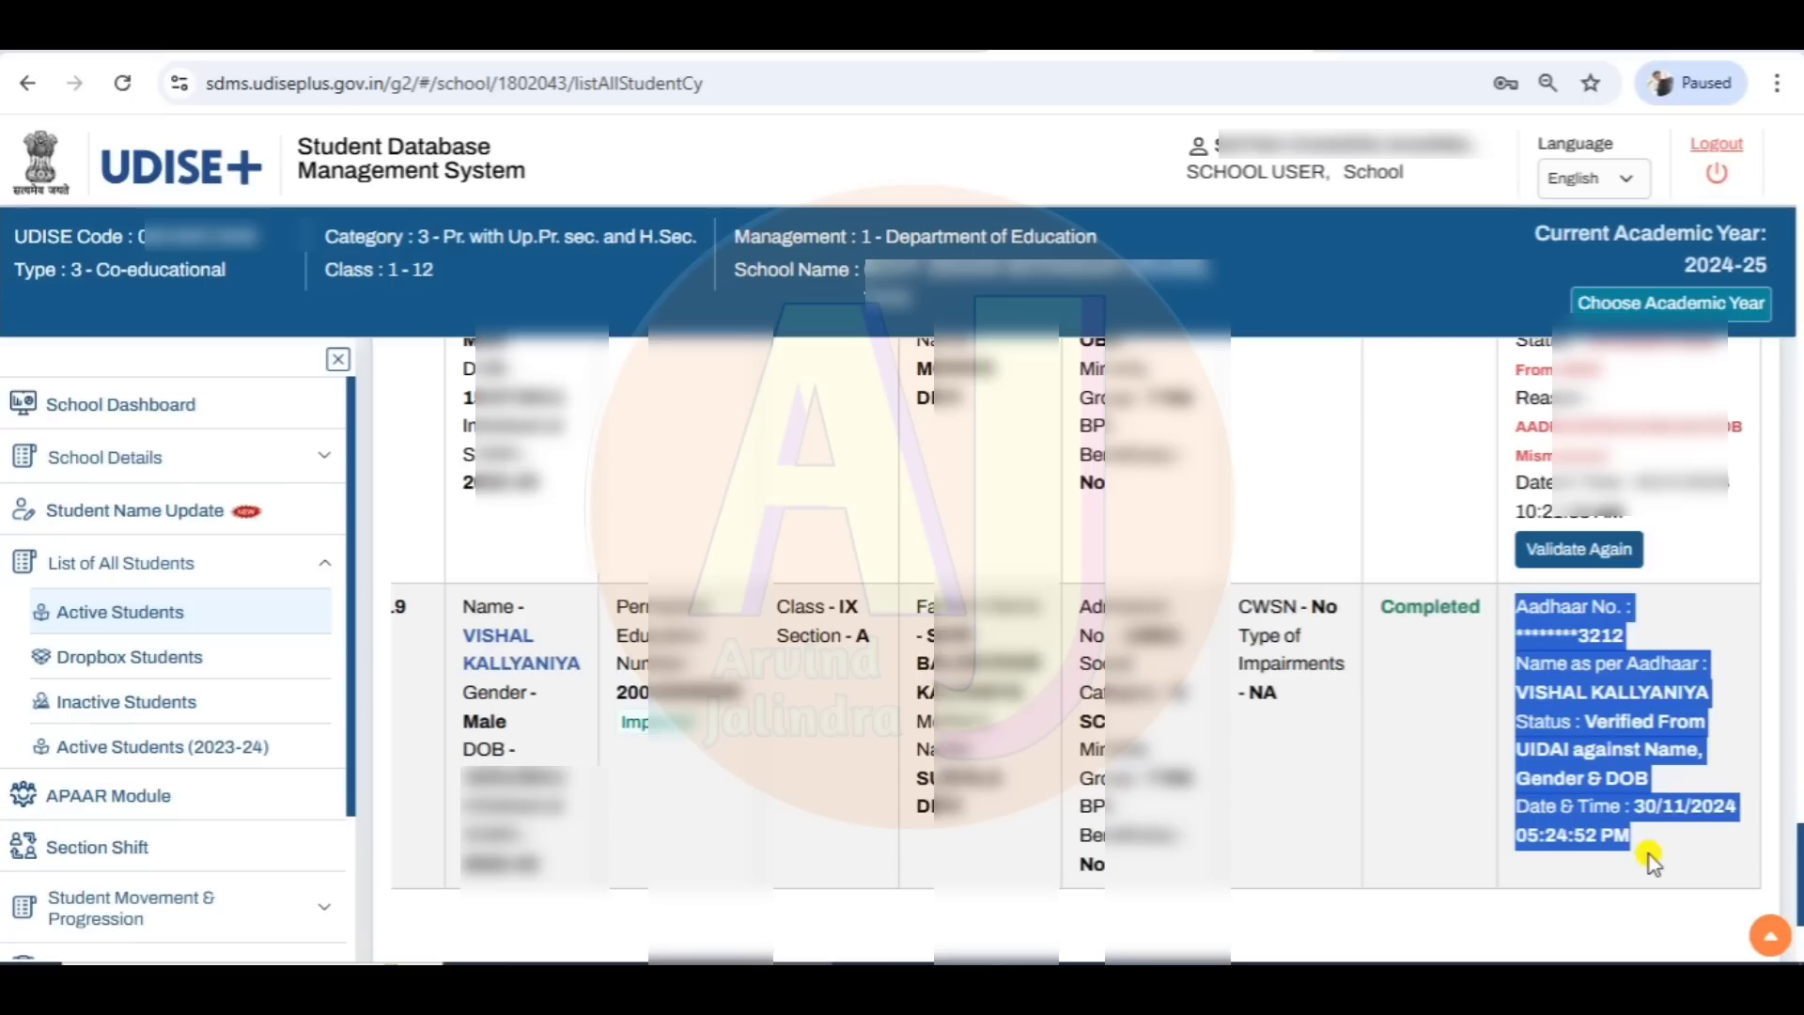
left_click(1650, 855)
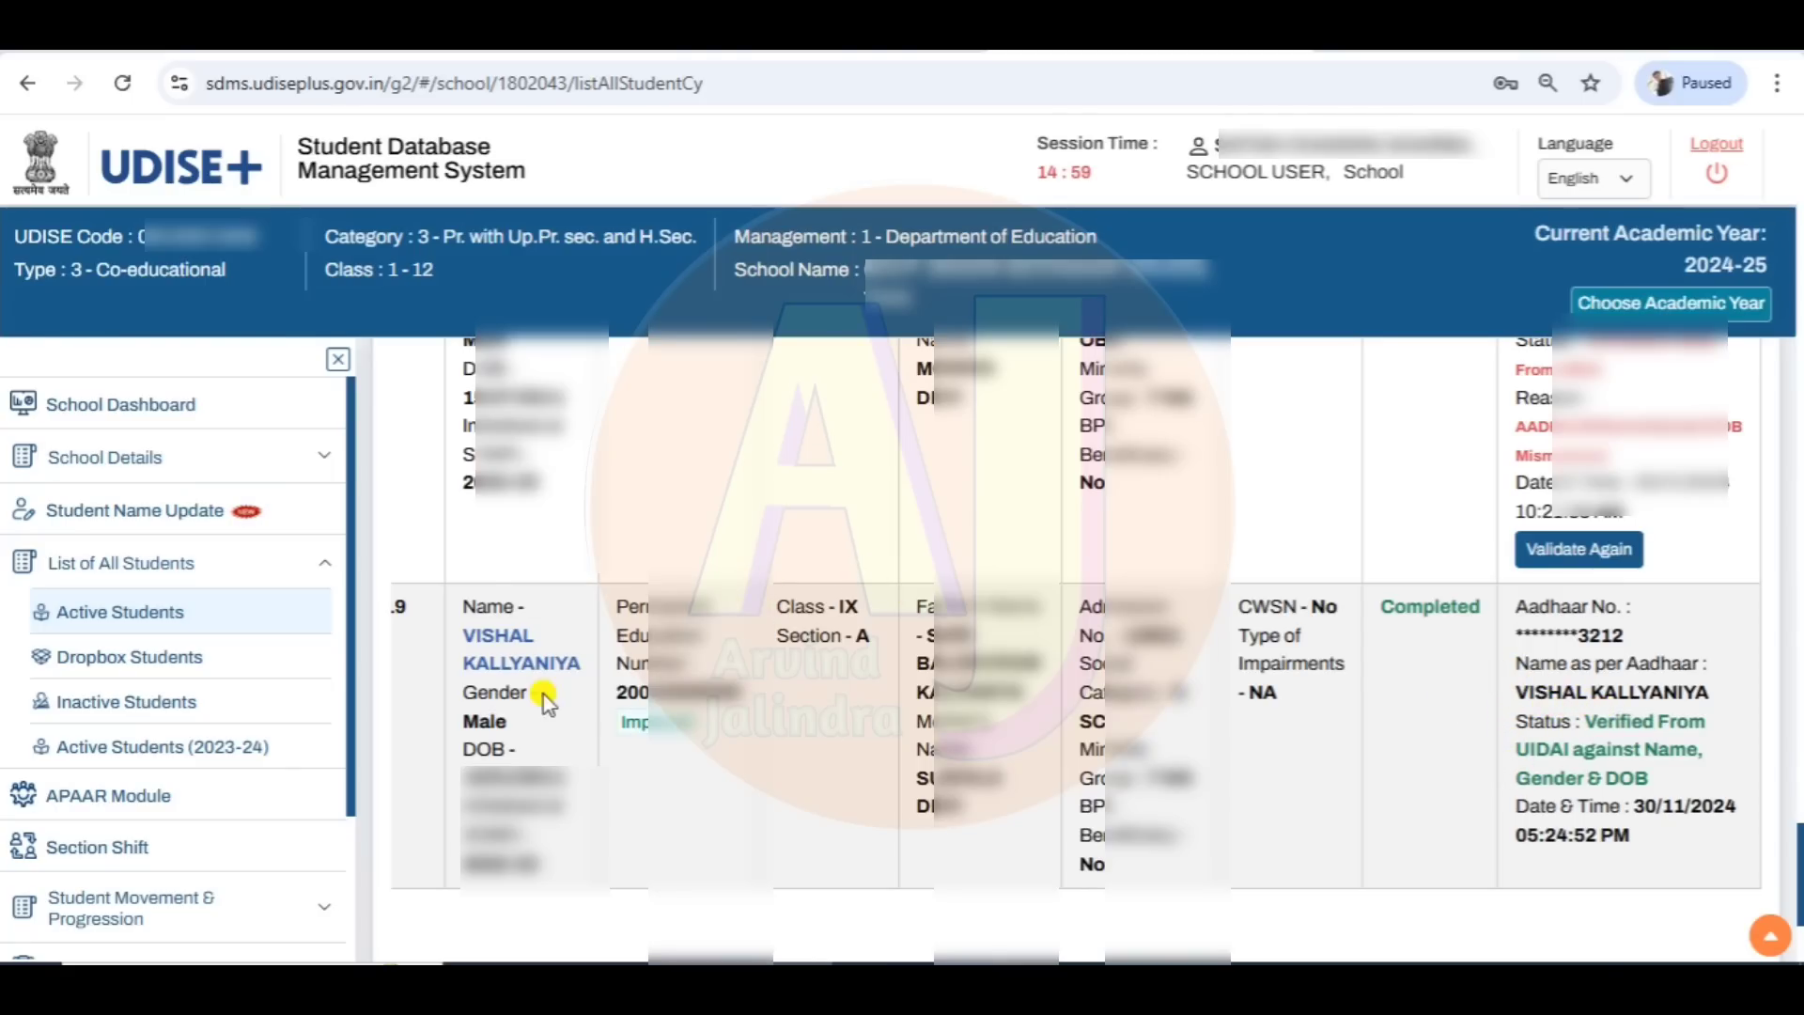
Step: List class IX students of all sections in the APAAR Module and check the student's APAAR status
left_click(186, 814)
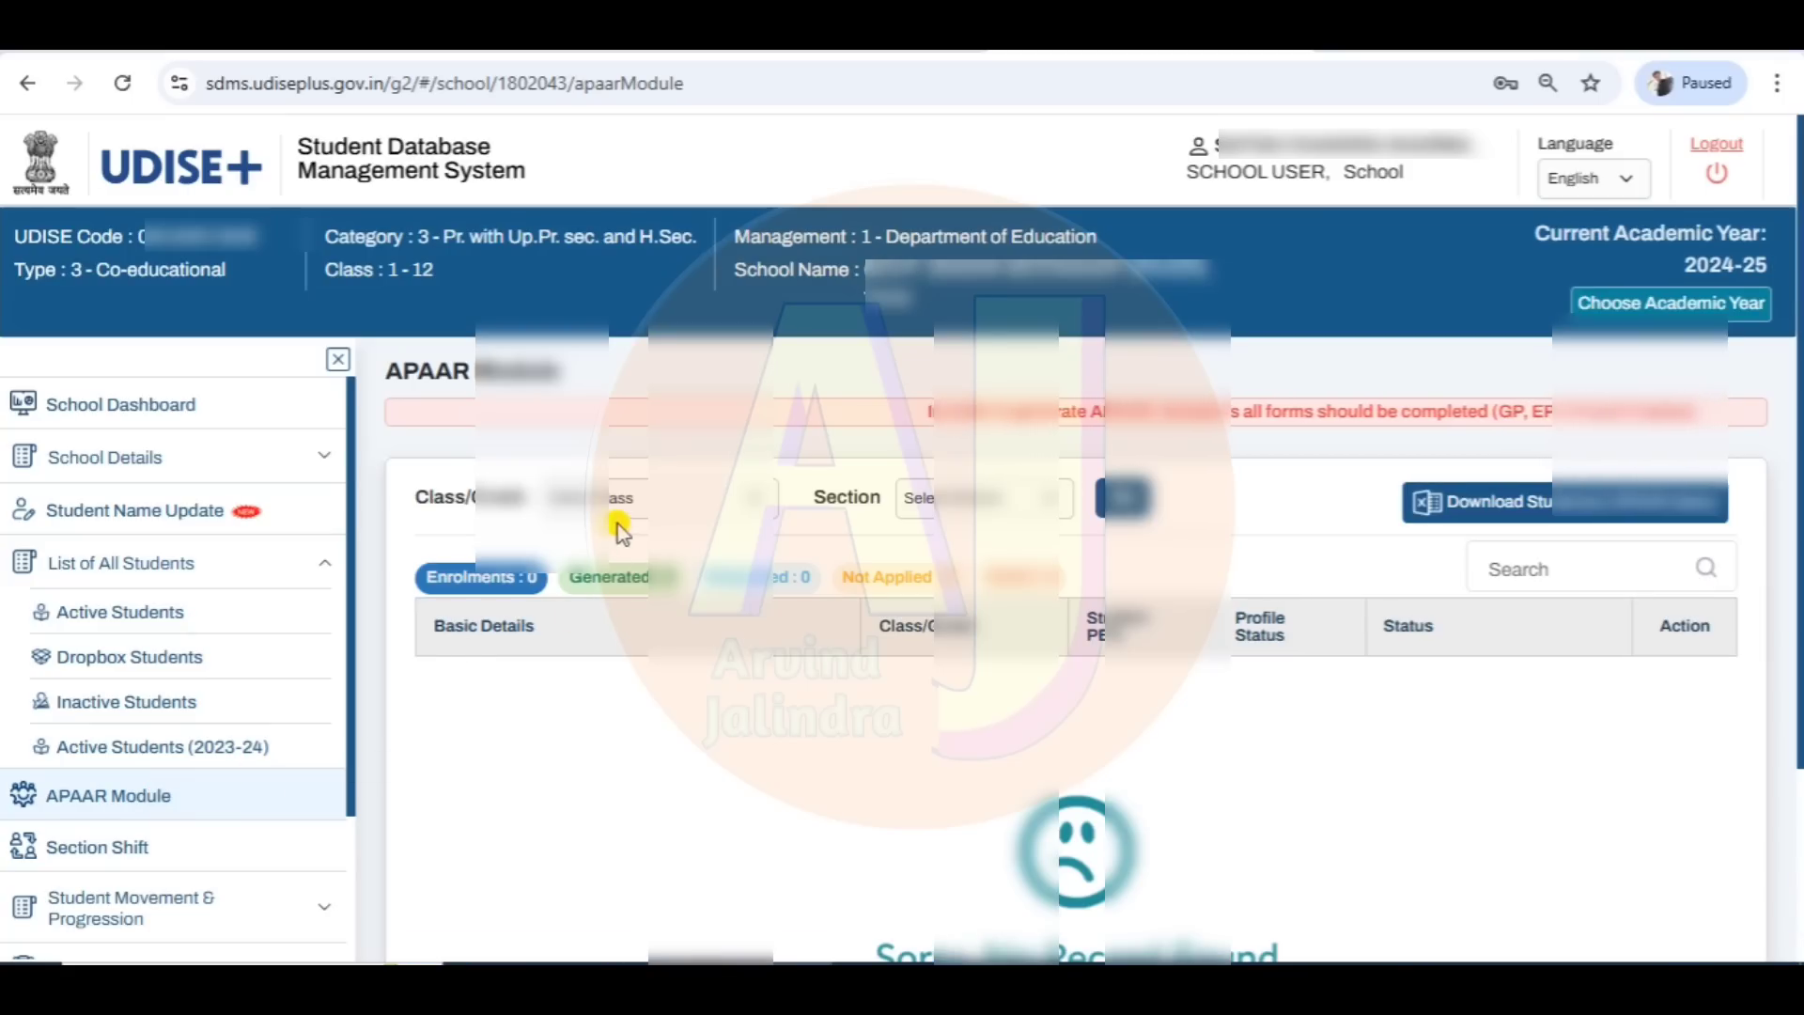
left_click(634, 501)
left_click(596, 821)
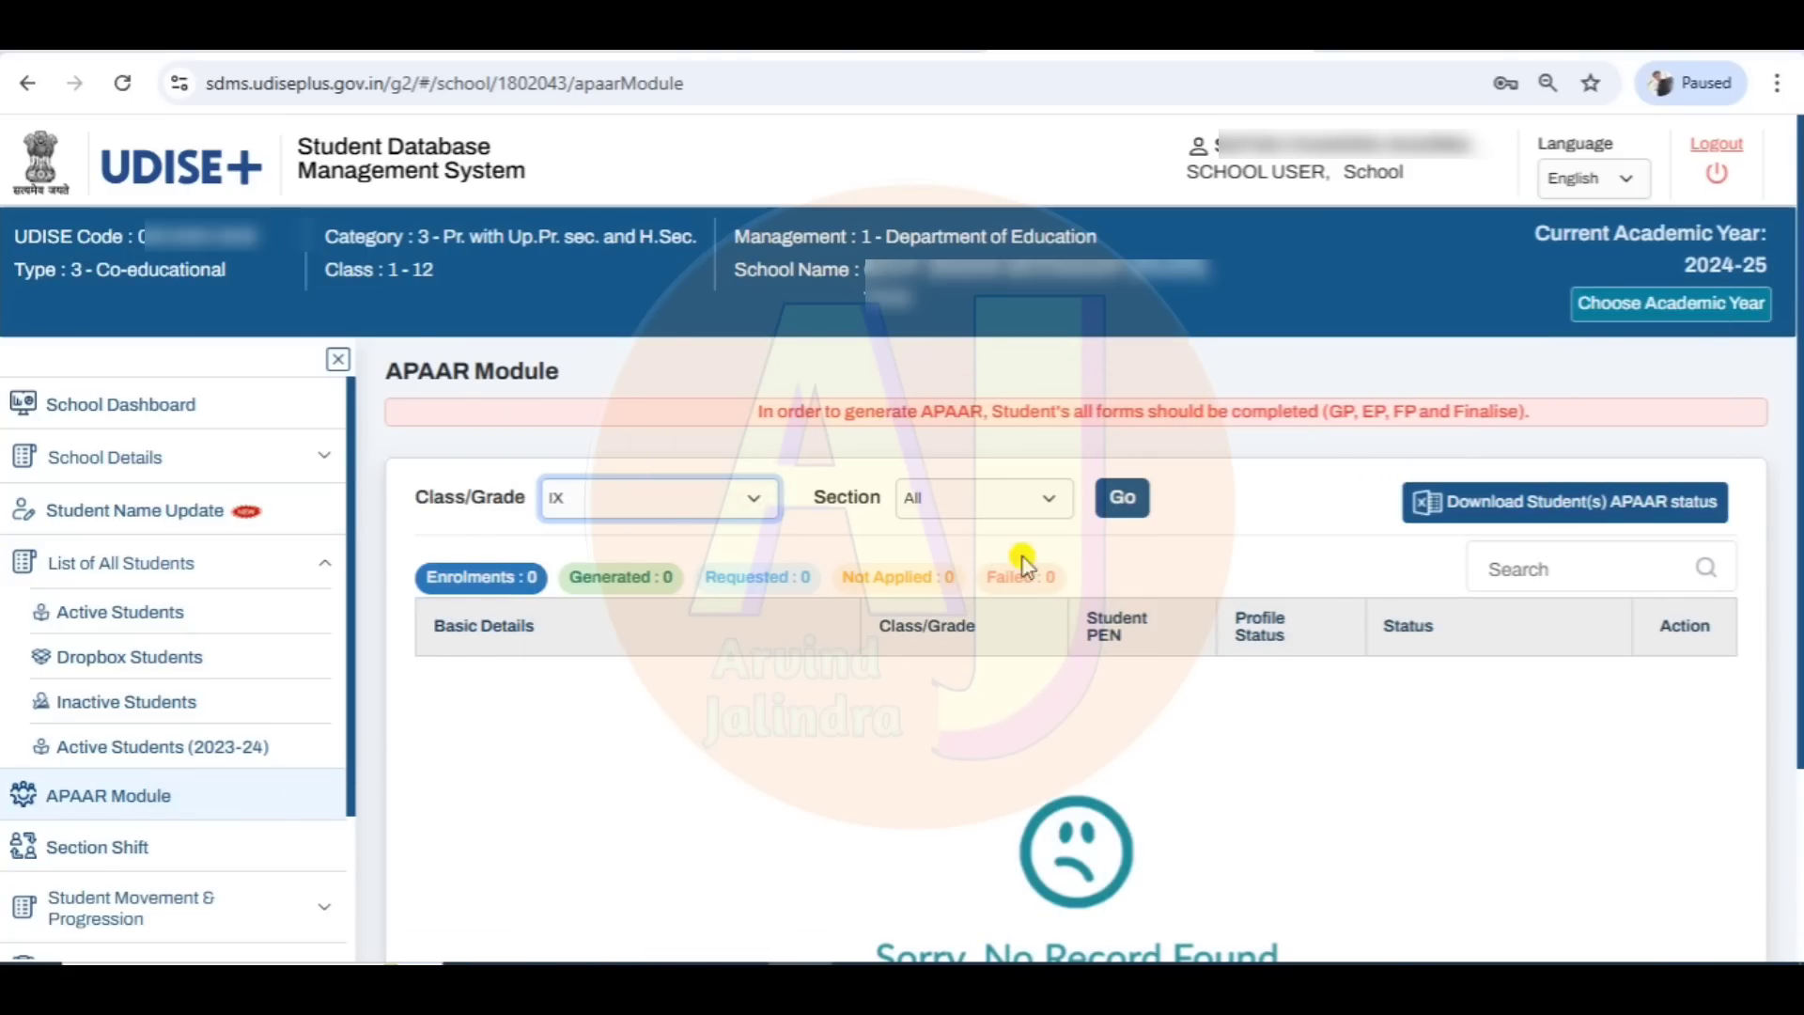
left_click(1123, 498)
scroll(1077, 635, "down", 6)
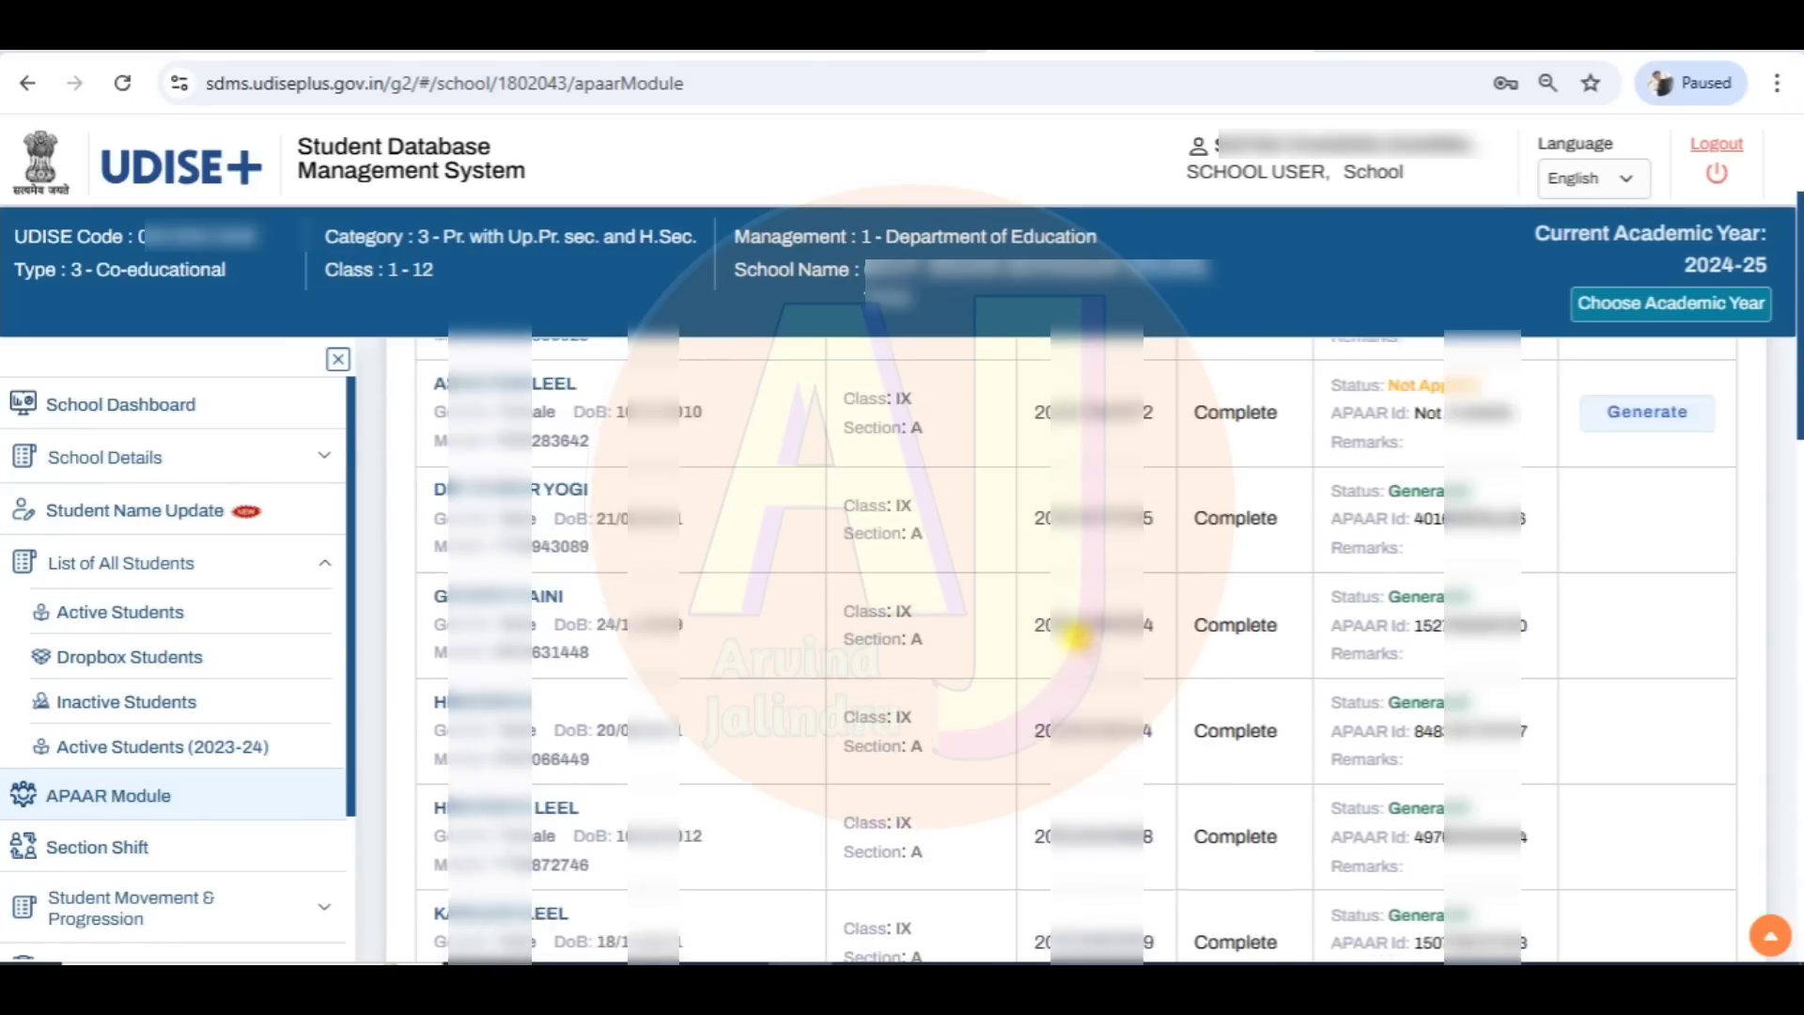
scroll(1078, 637, "down", 5)
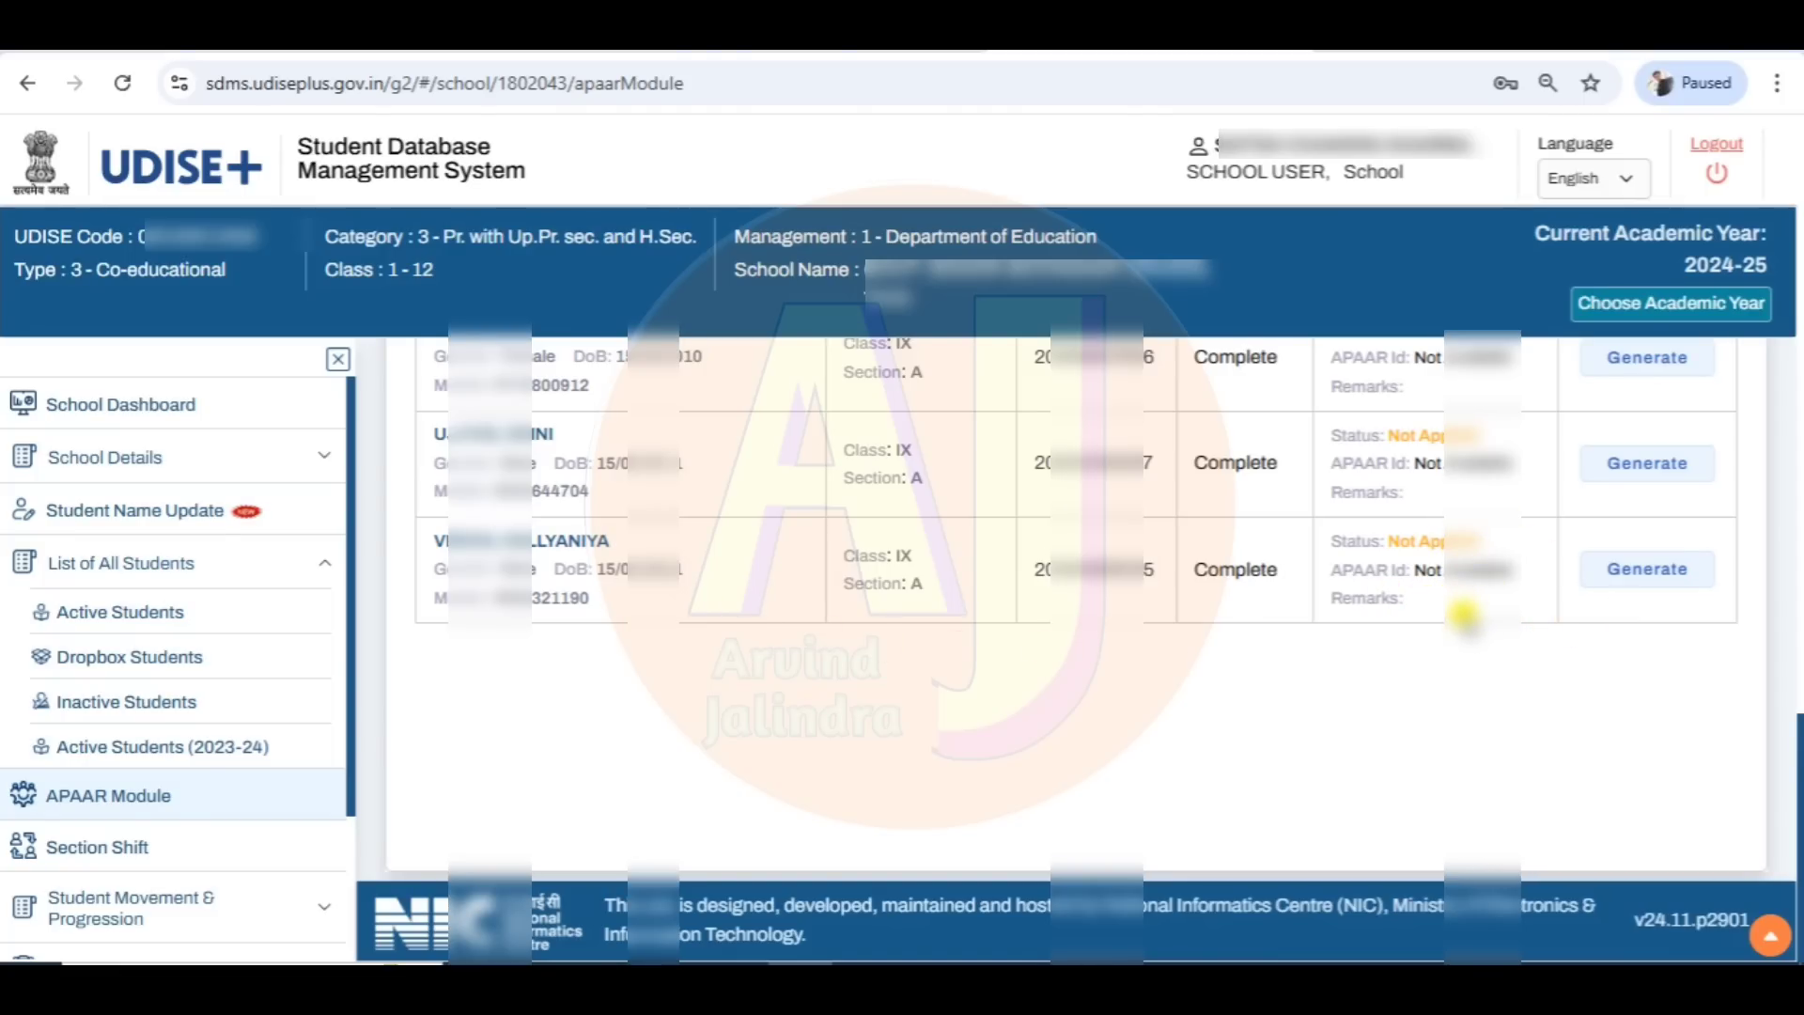
scroll(1463, 616, "up", 3)
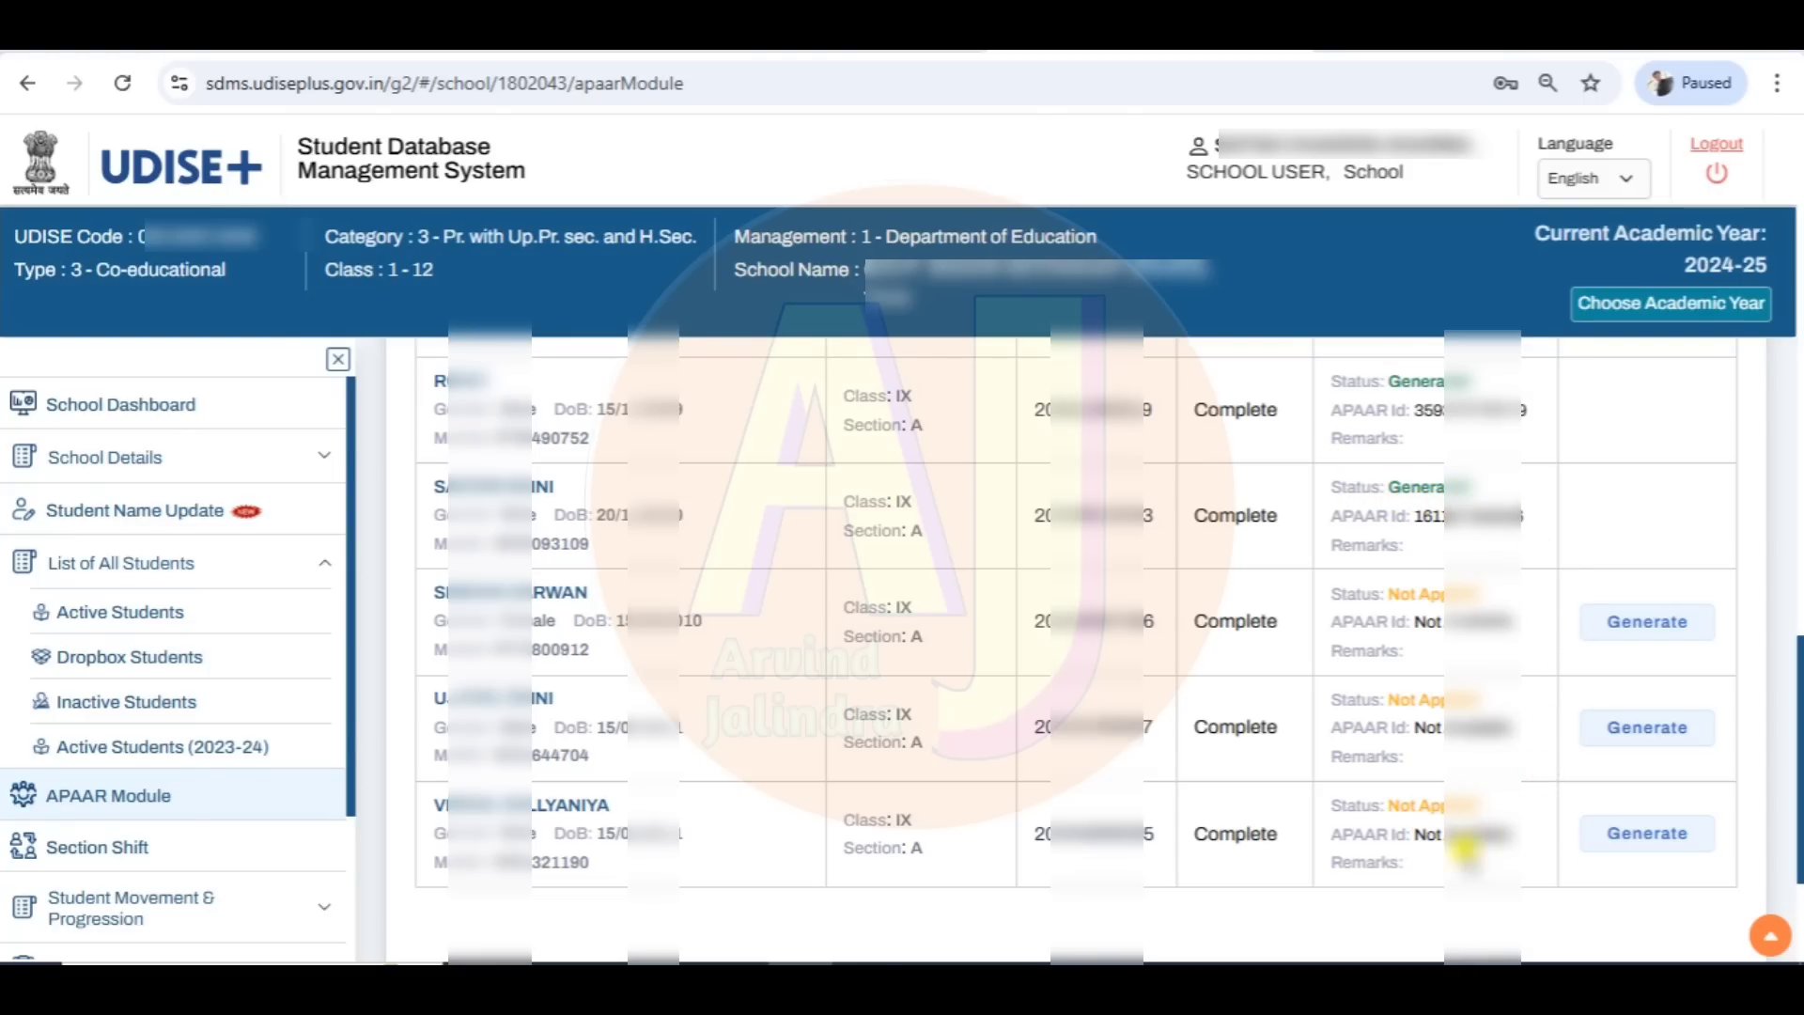
Step: Open APAAR ID generation for the student whose Aadhaar was revalidated and compare the student name with the name as per Aadhaar
left_click(1651, 840)
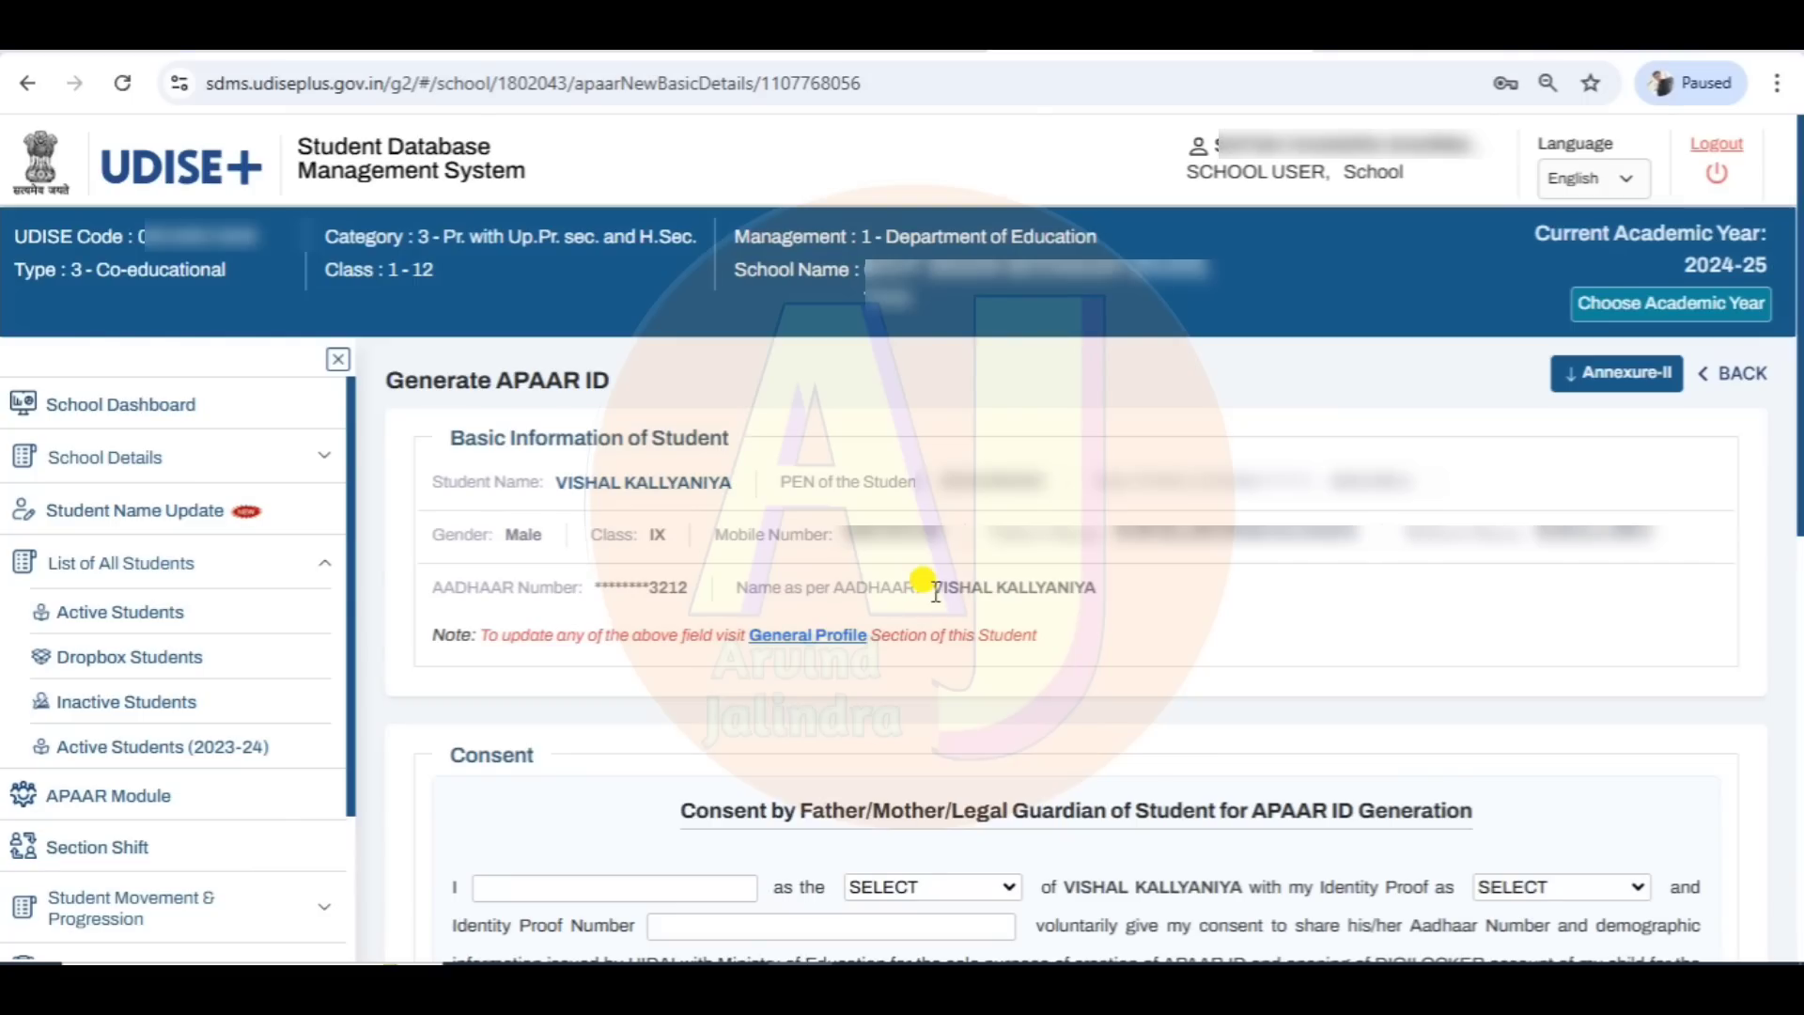
mouse_move(935, 591)
left_mouse_down()
mouse_move(1095, 602)
mouse_move(947, 592)
left_mouse_up()
left_click(1141, 603)
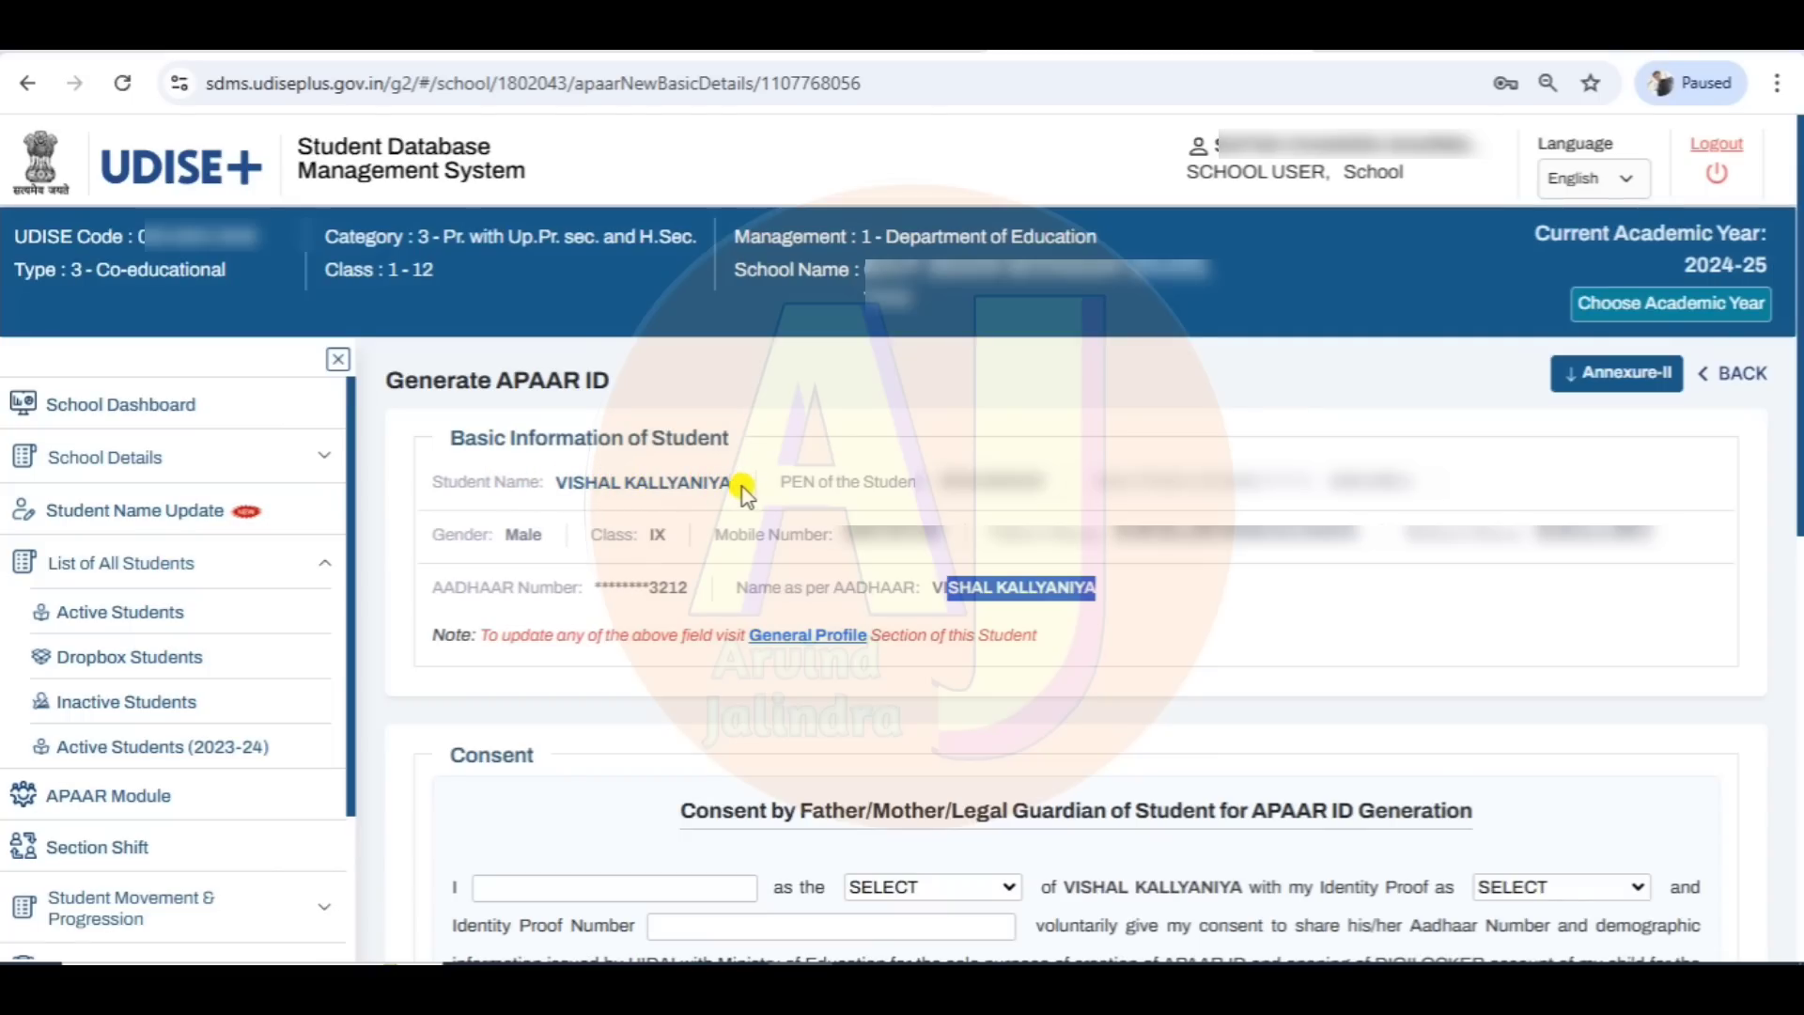
left_click(1132, 616)
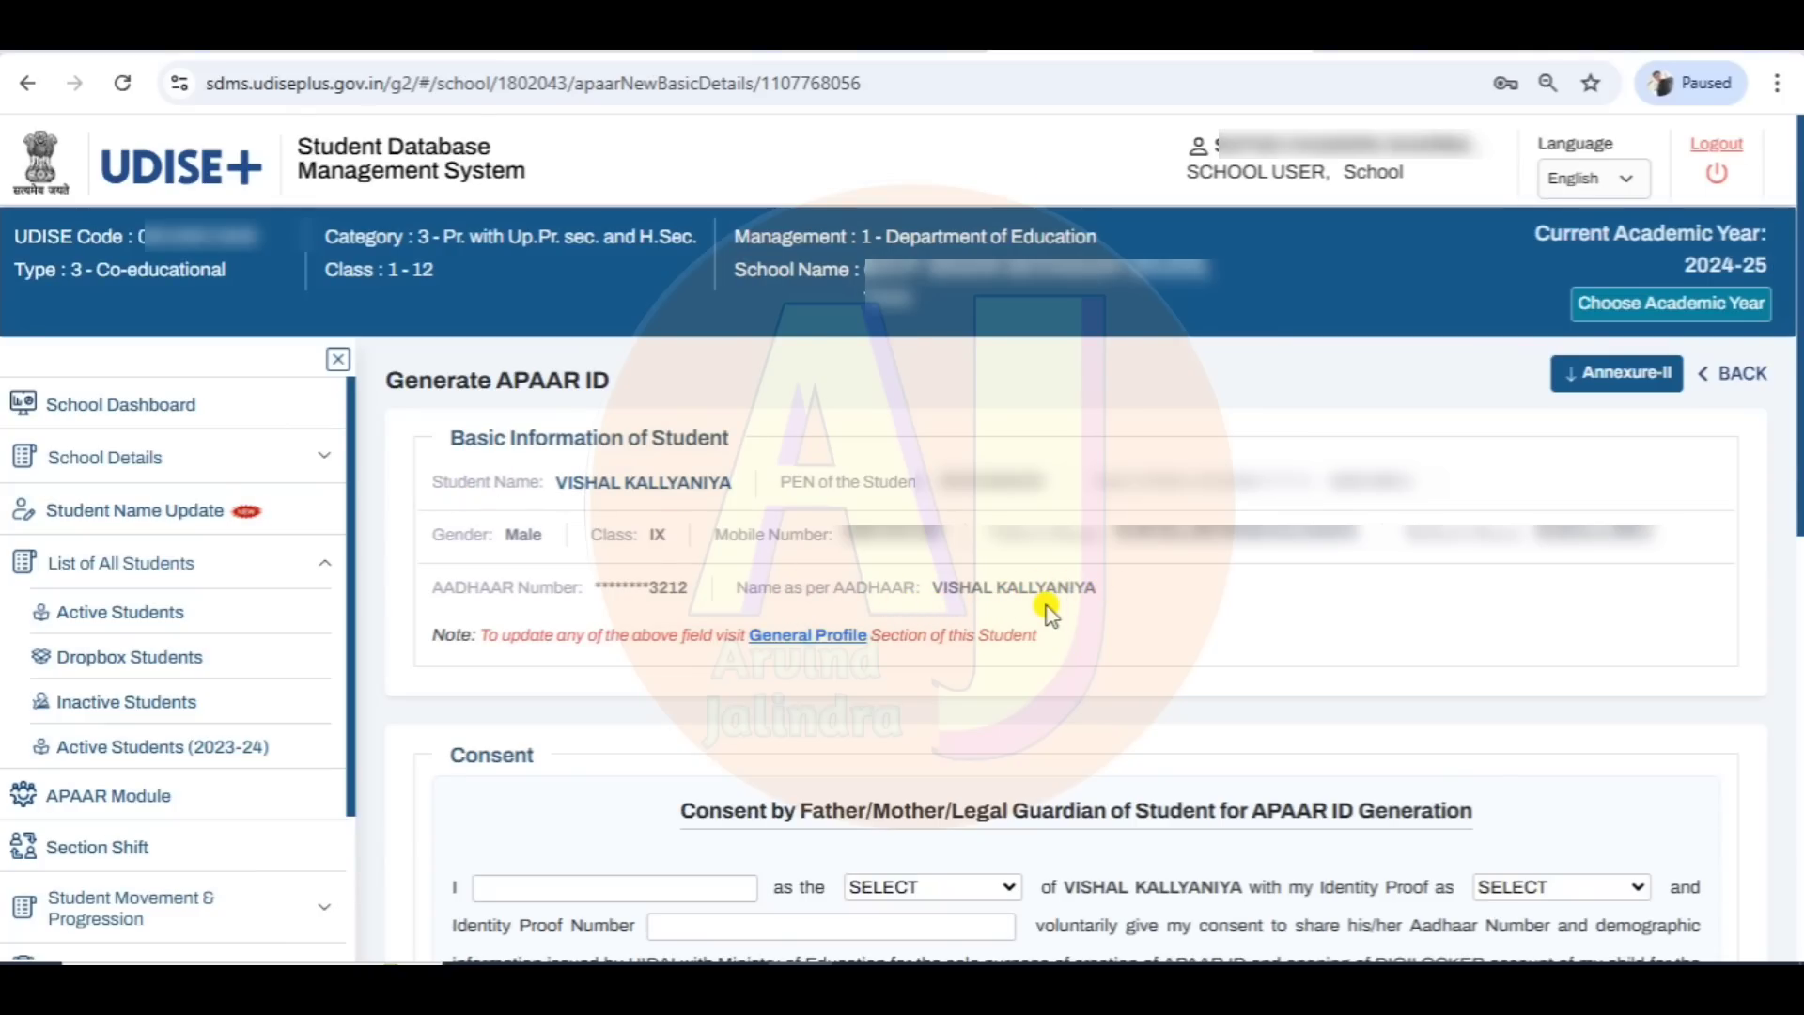
Step: Fill in the parental consent with the father's name, relation FATHER, identity proof AADHAAR, the identity proof number and the place of physical consent
scroll(980, 604, "down", 3)
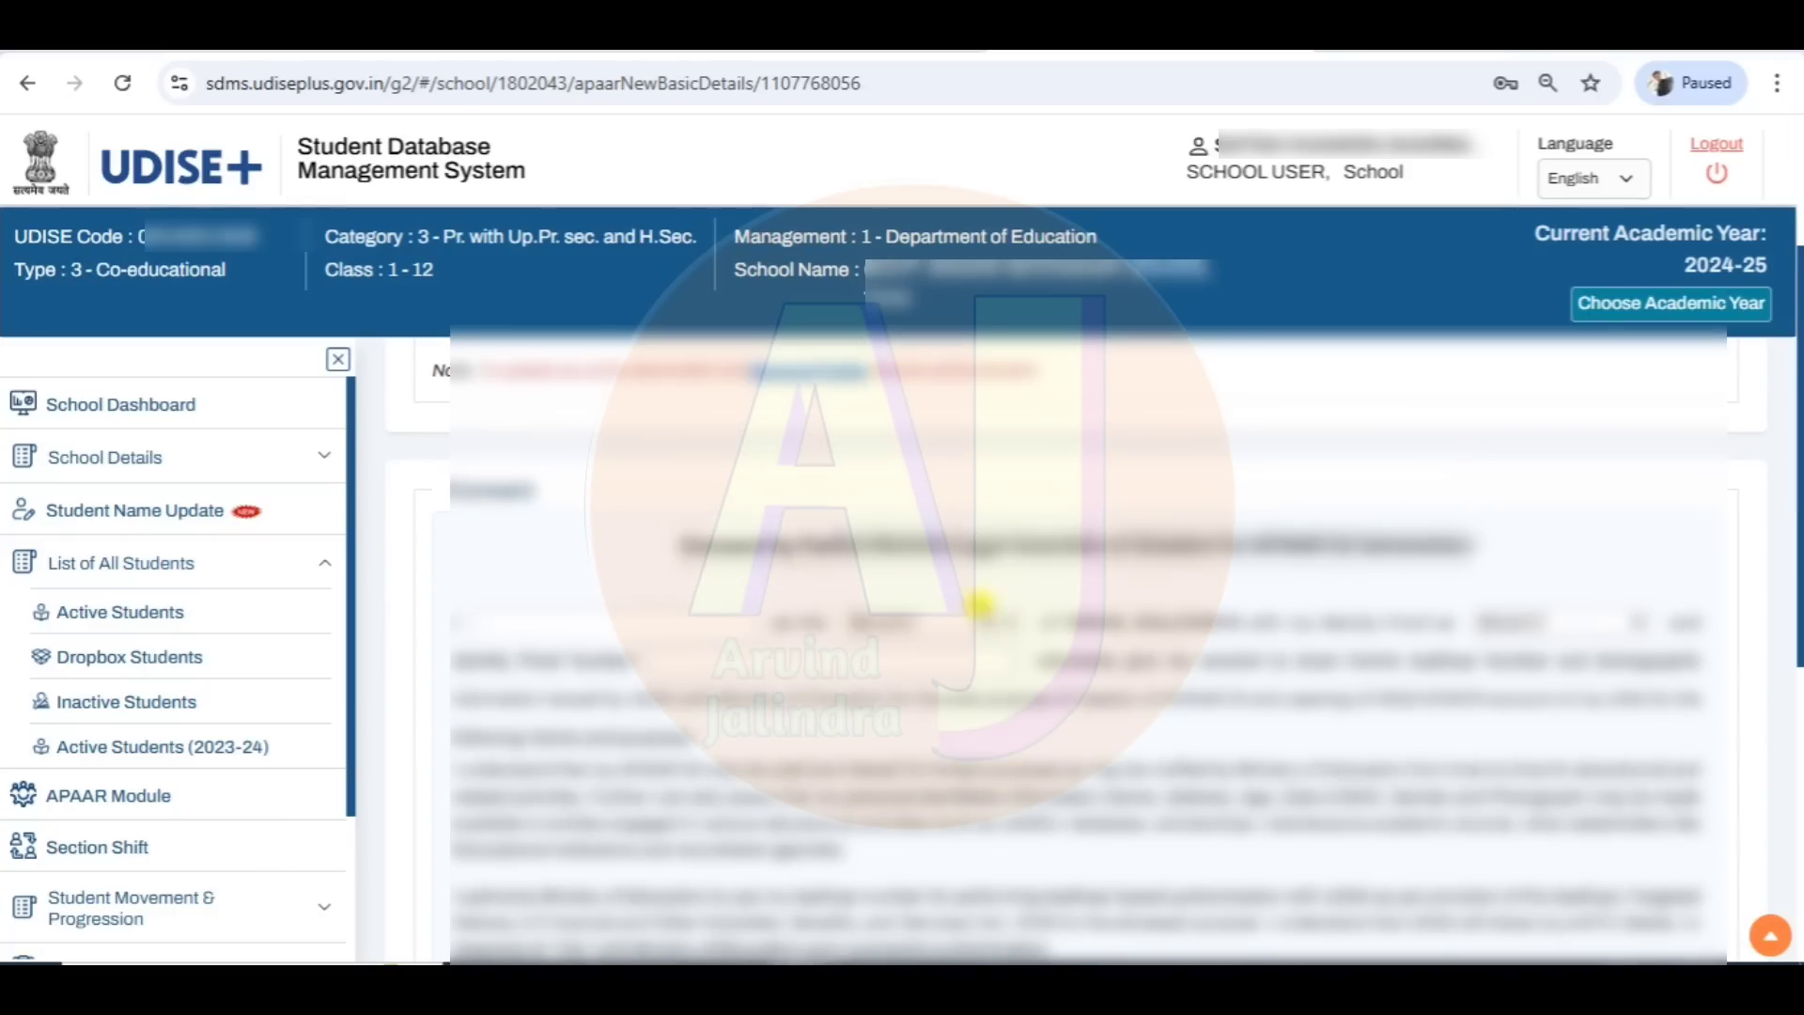
scroll(1116, 589, "down", 2)
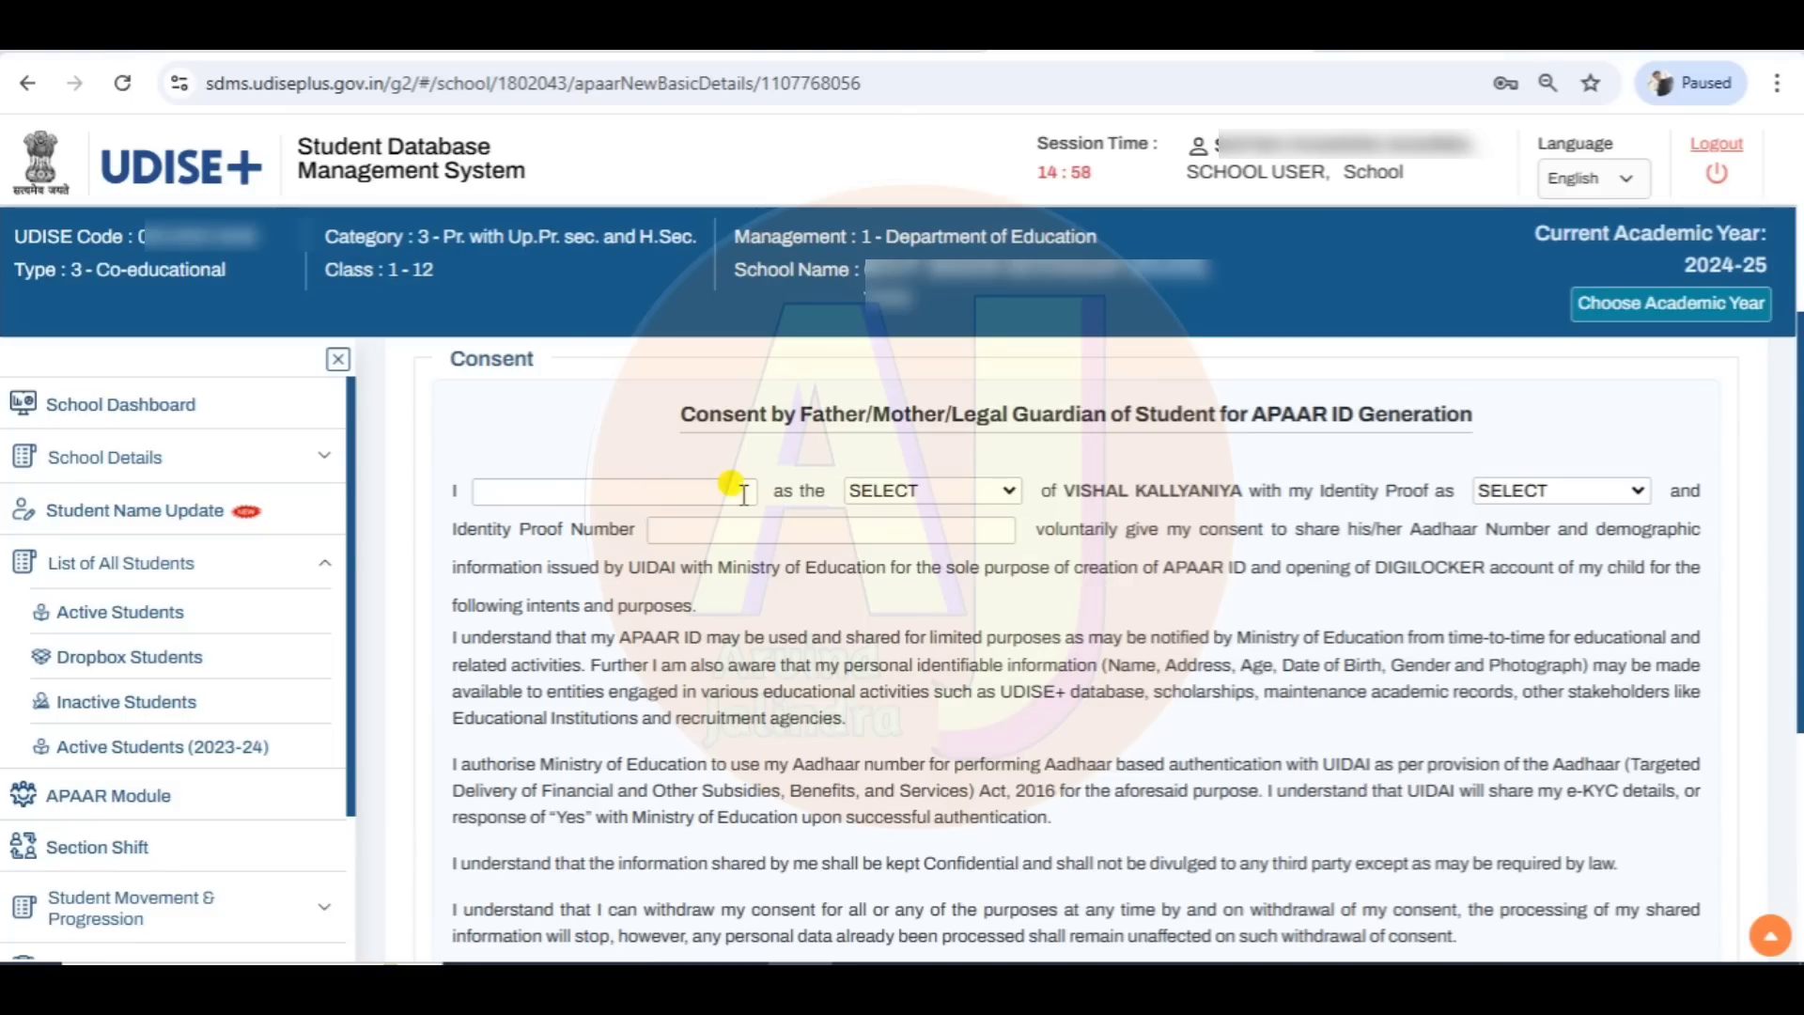
left_click(917, 489)
left_click(914, 555)
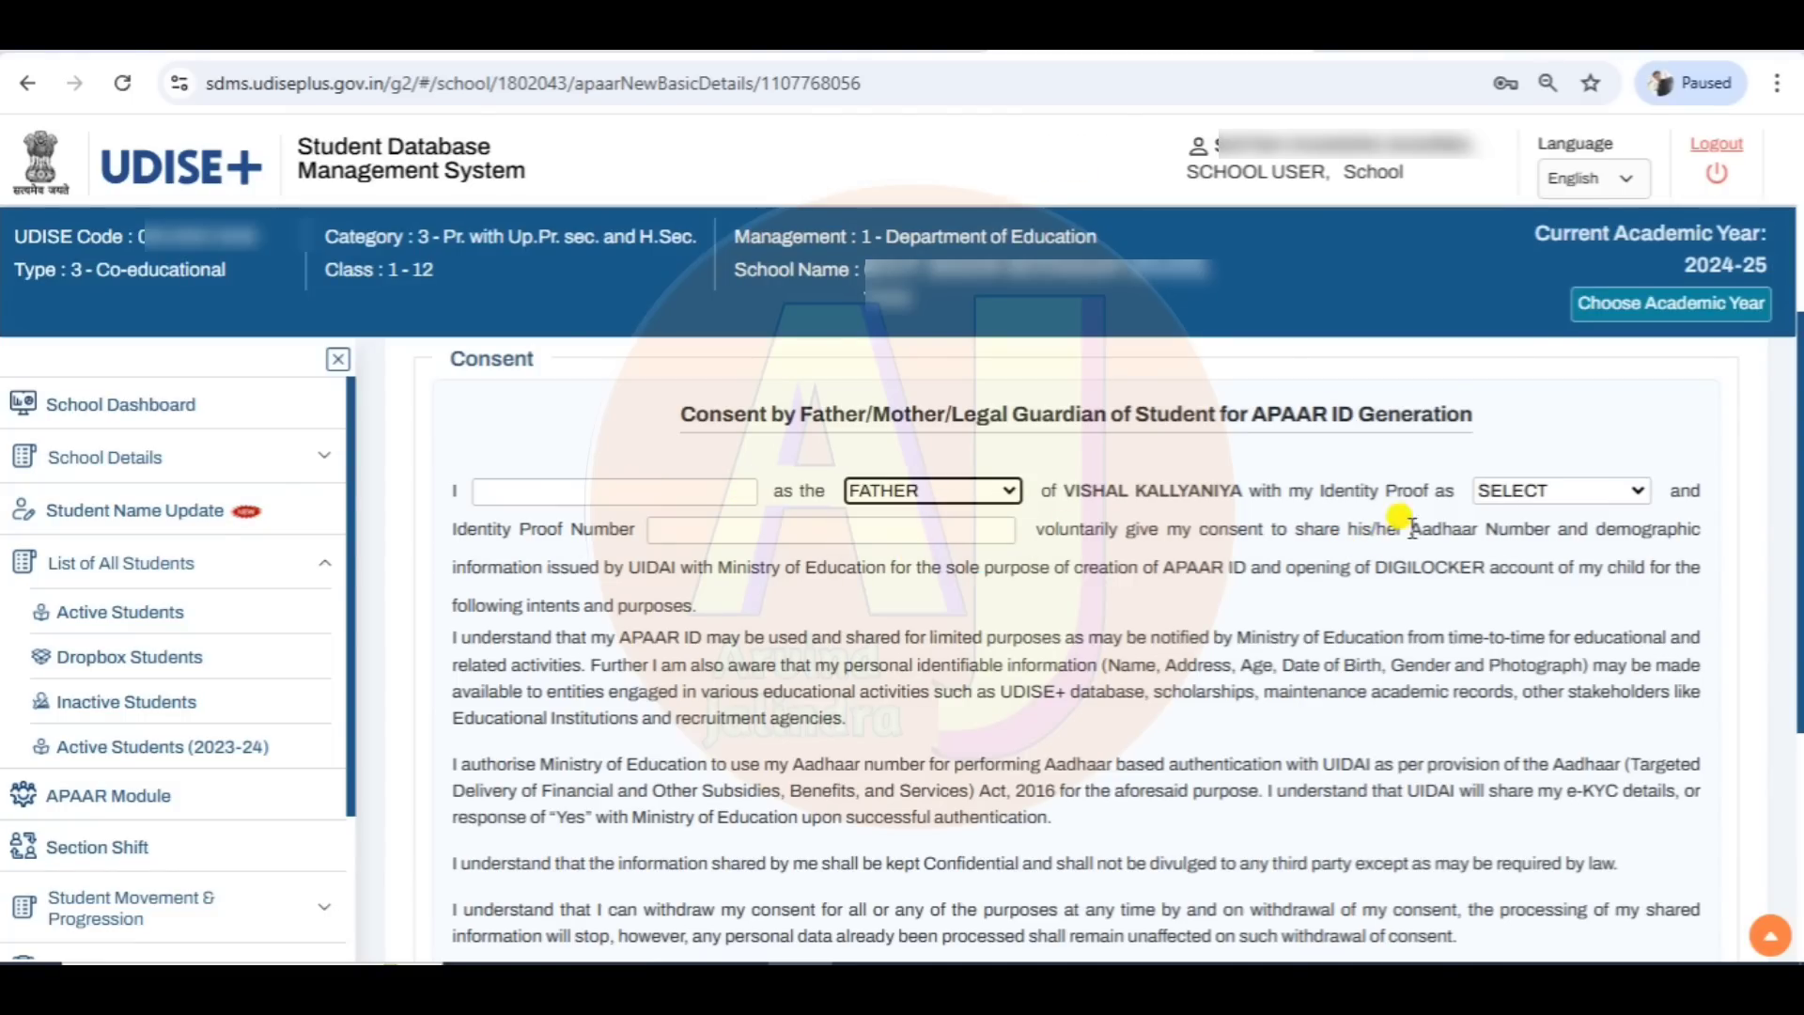
left_click(1520, 498)
left_click(1515, 552)
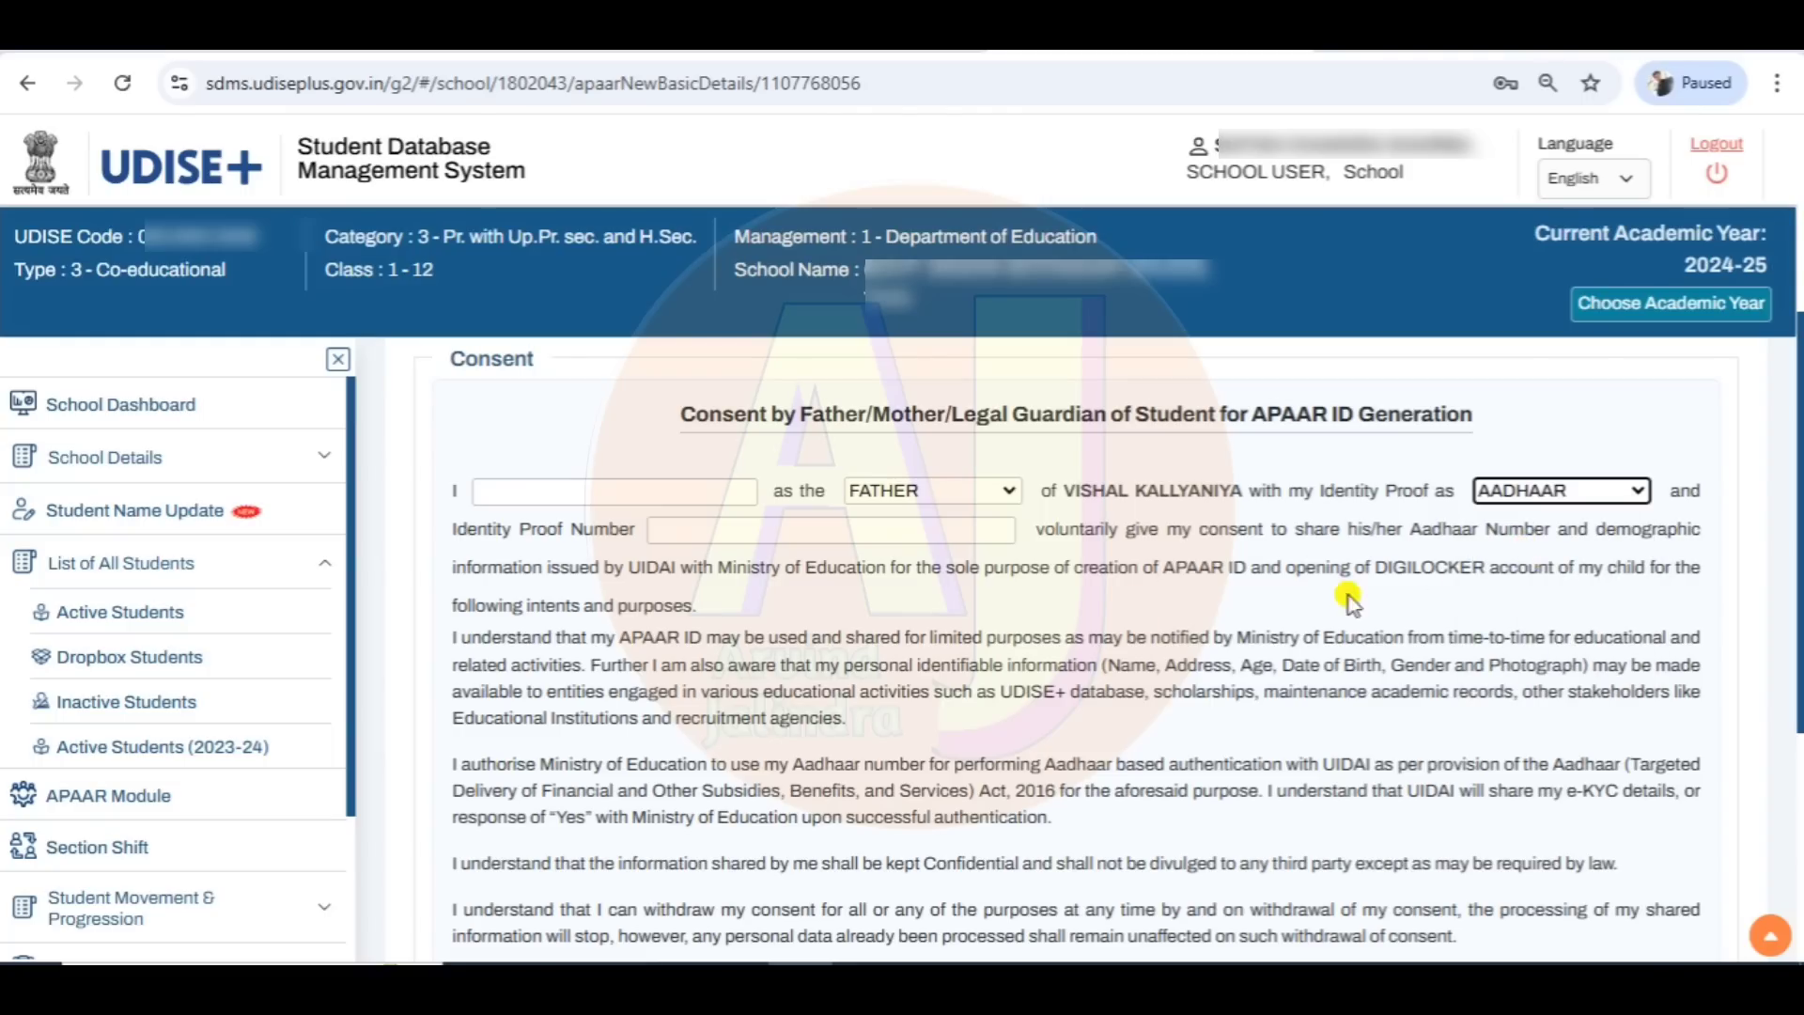
left_click(790, 534)
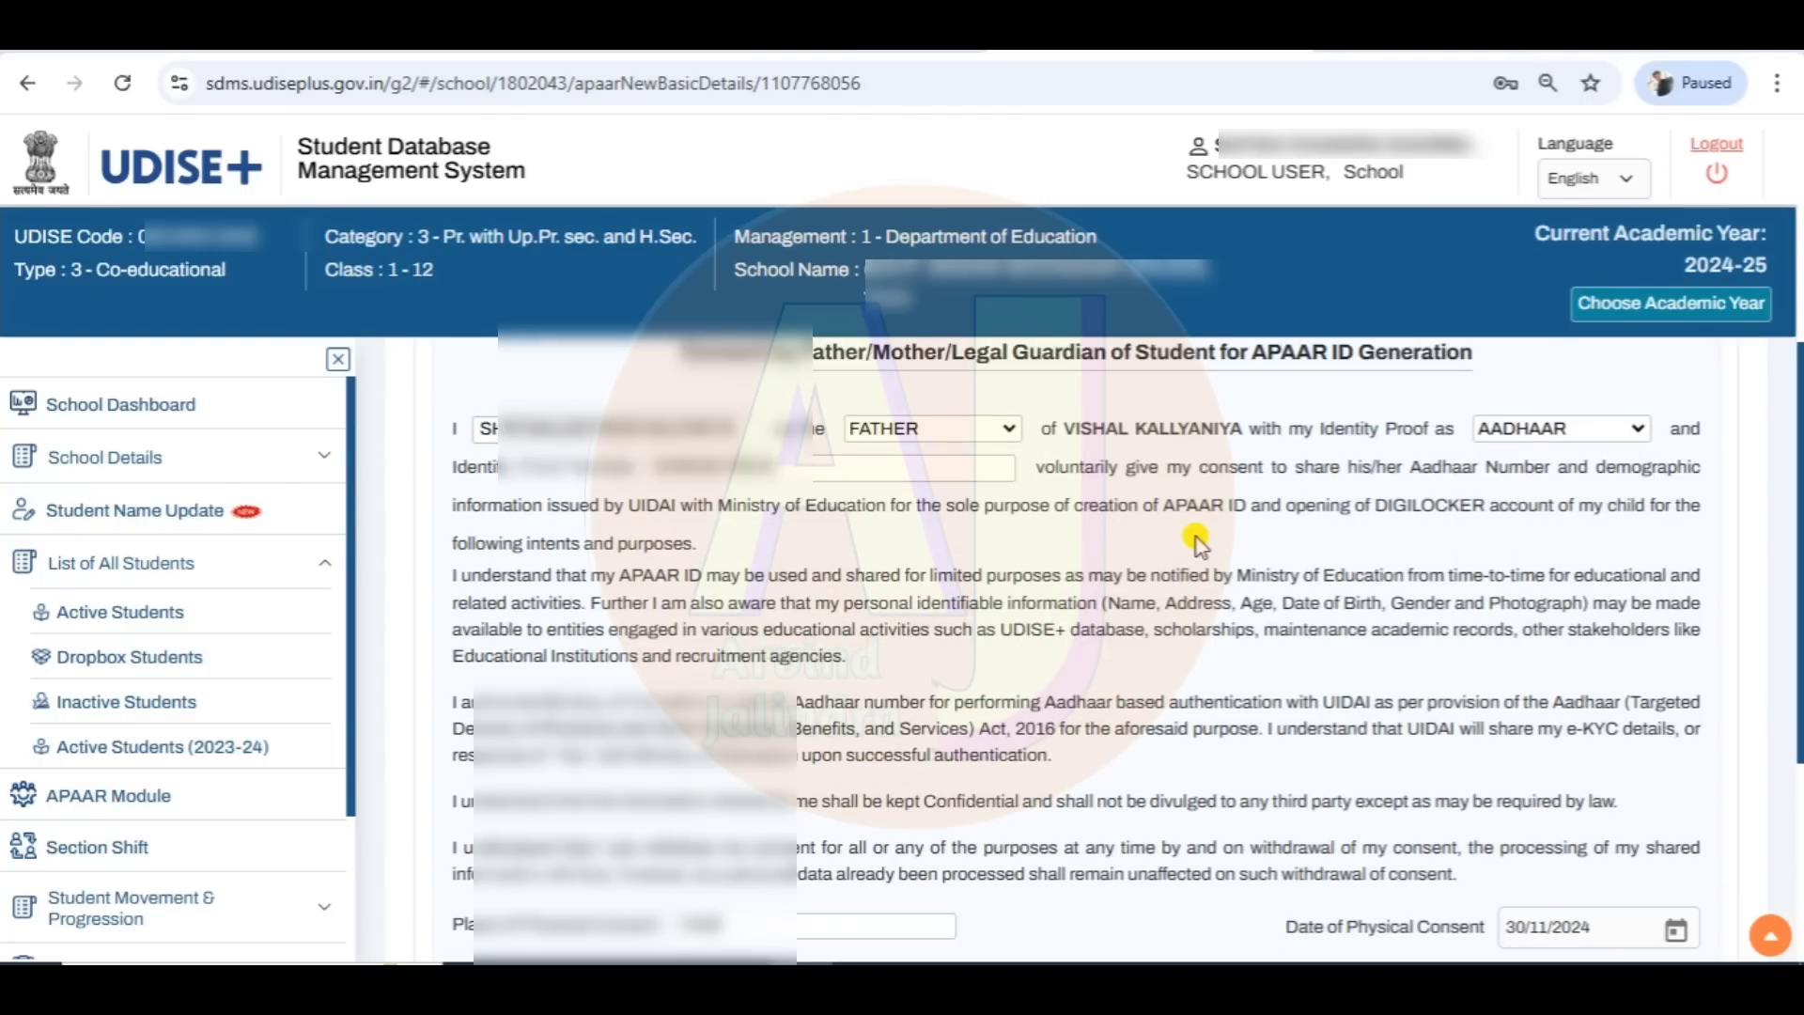
Step: Submit the APAAR ID request, confirm generation with the father's consent and return to the student list
scroll(1197, 537, "down", 4)
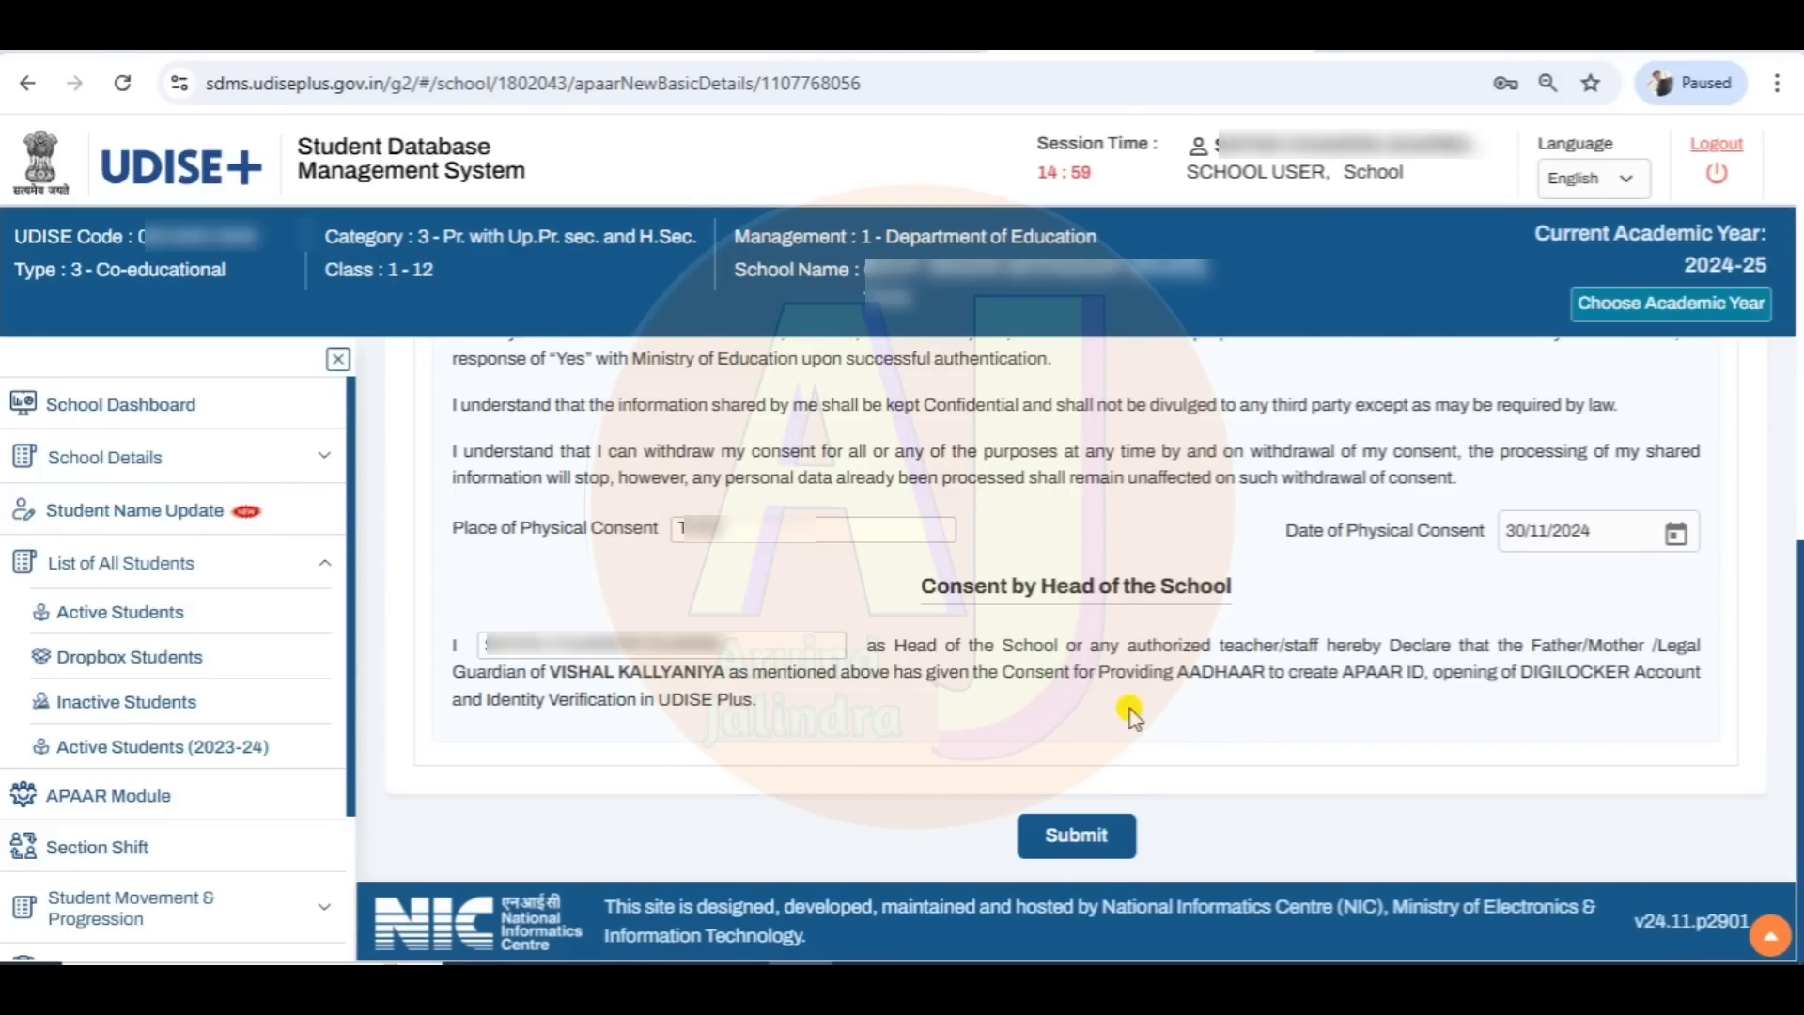
left_click(1057, 838)
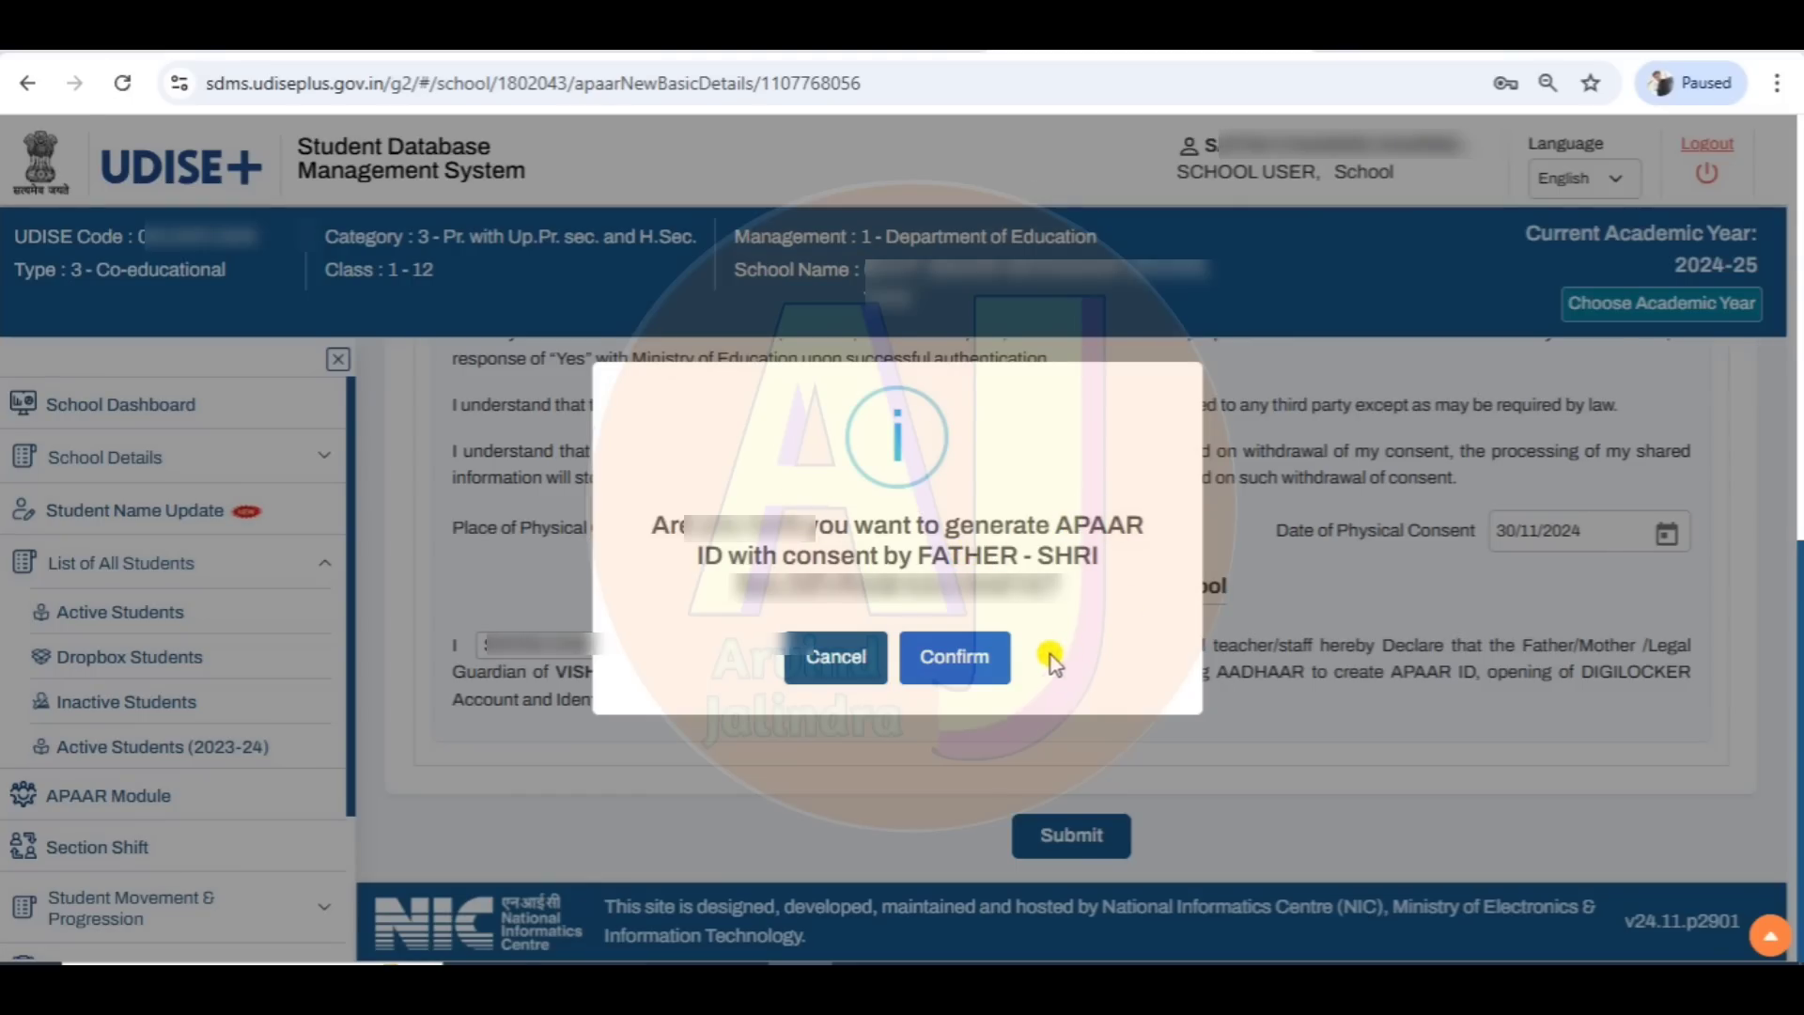
left_click(957, 663)
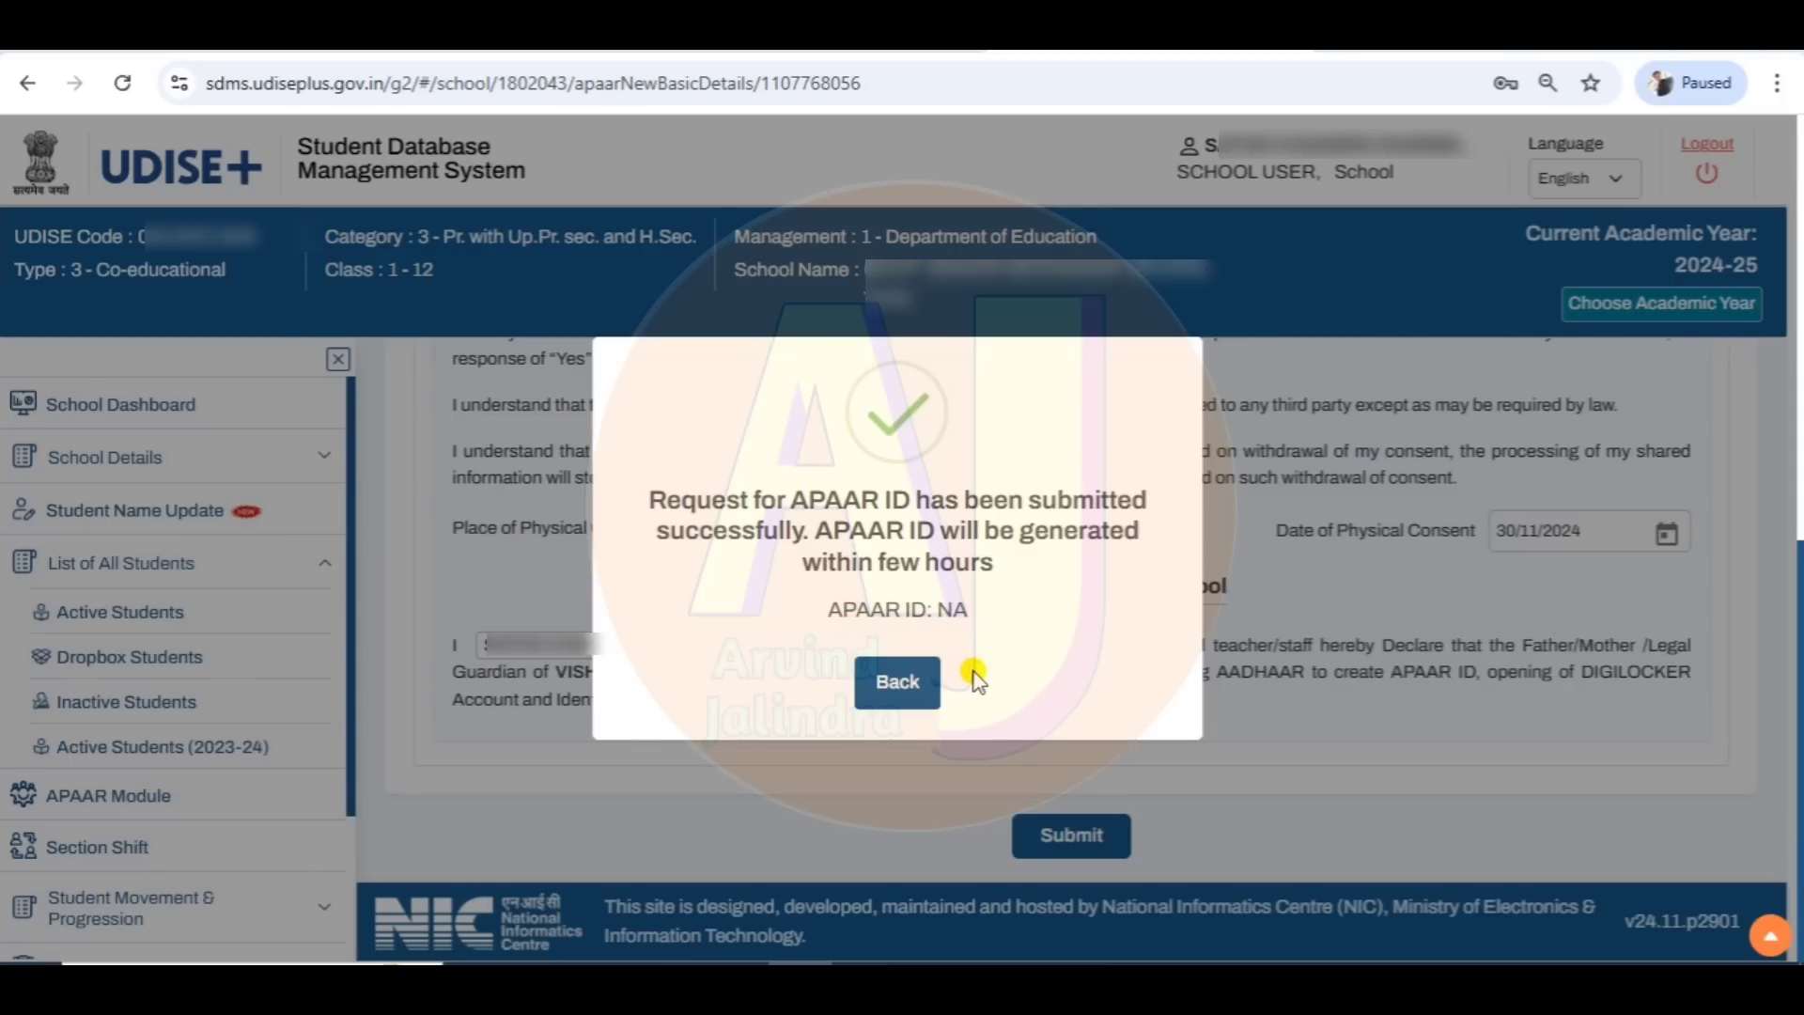
left_click(900, 689)
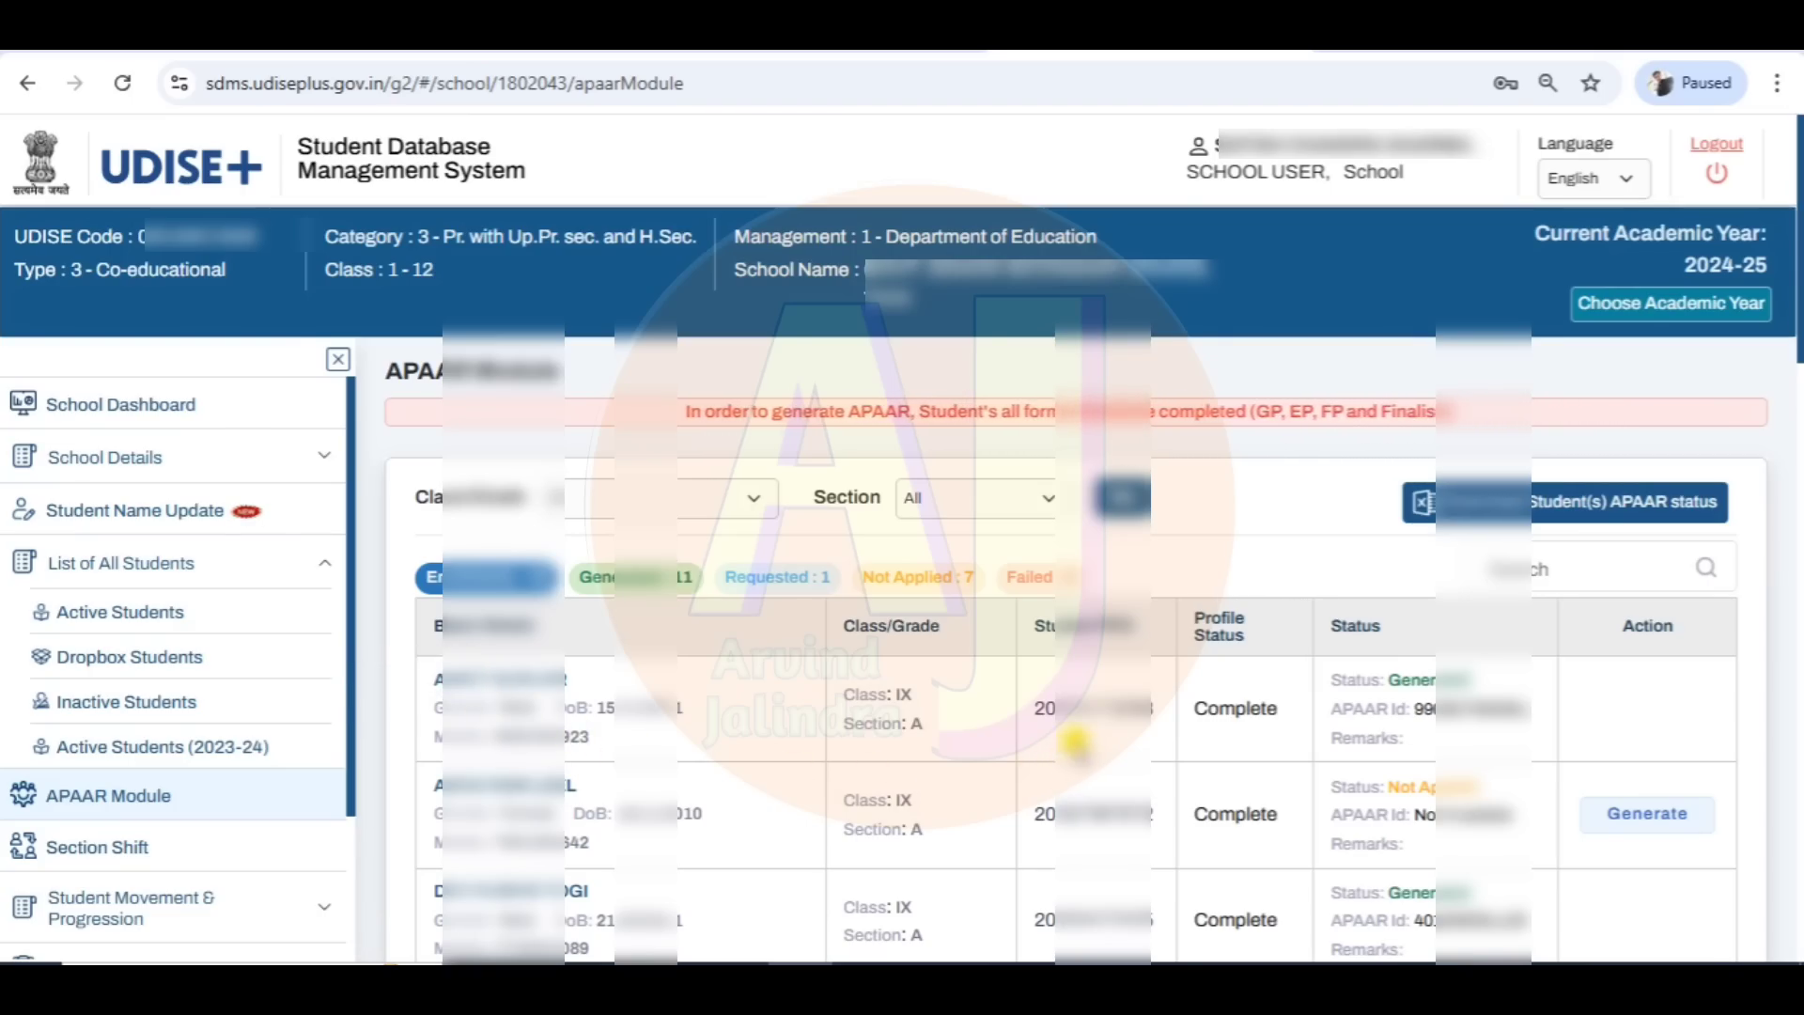
Step: Check the student's APAAR request status in the class IX list and compare it with the other students' statuses
scroll(1403, 729, "down", 10)
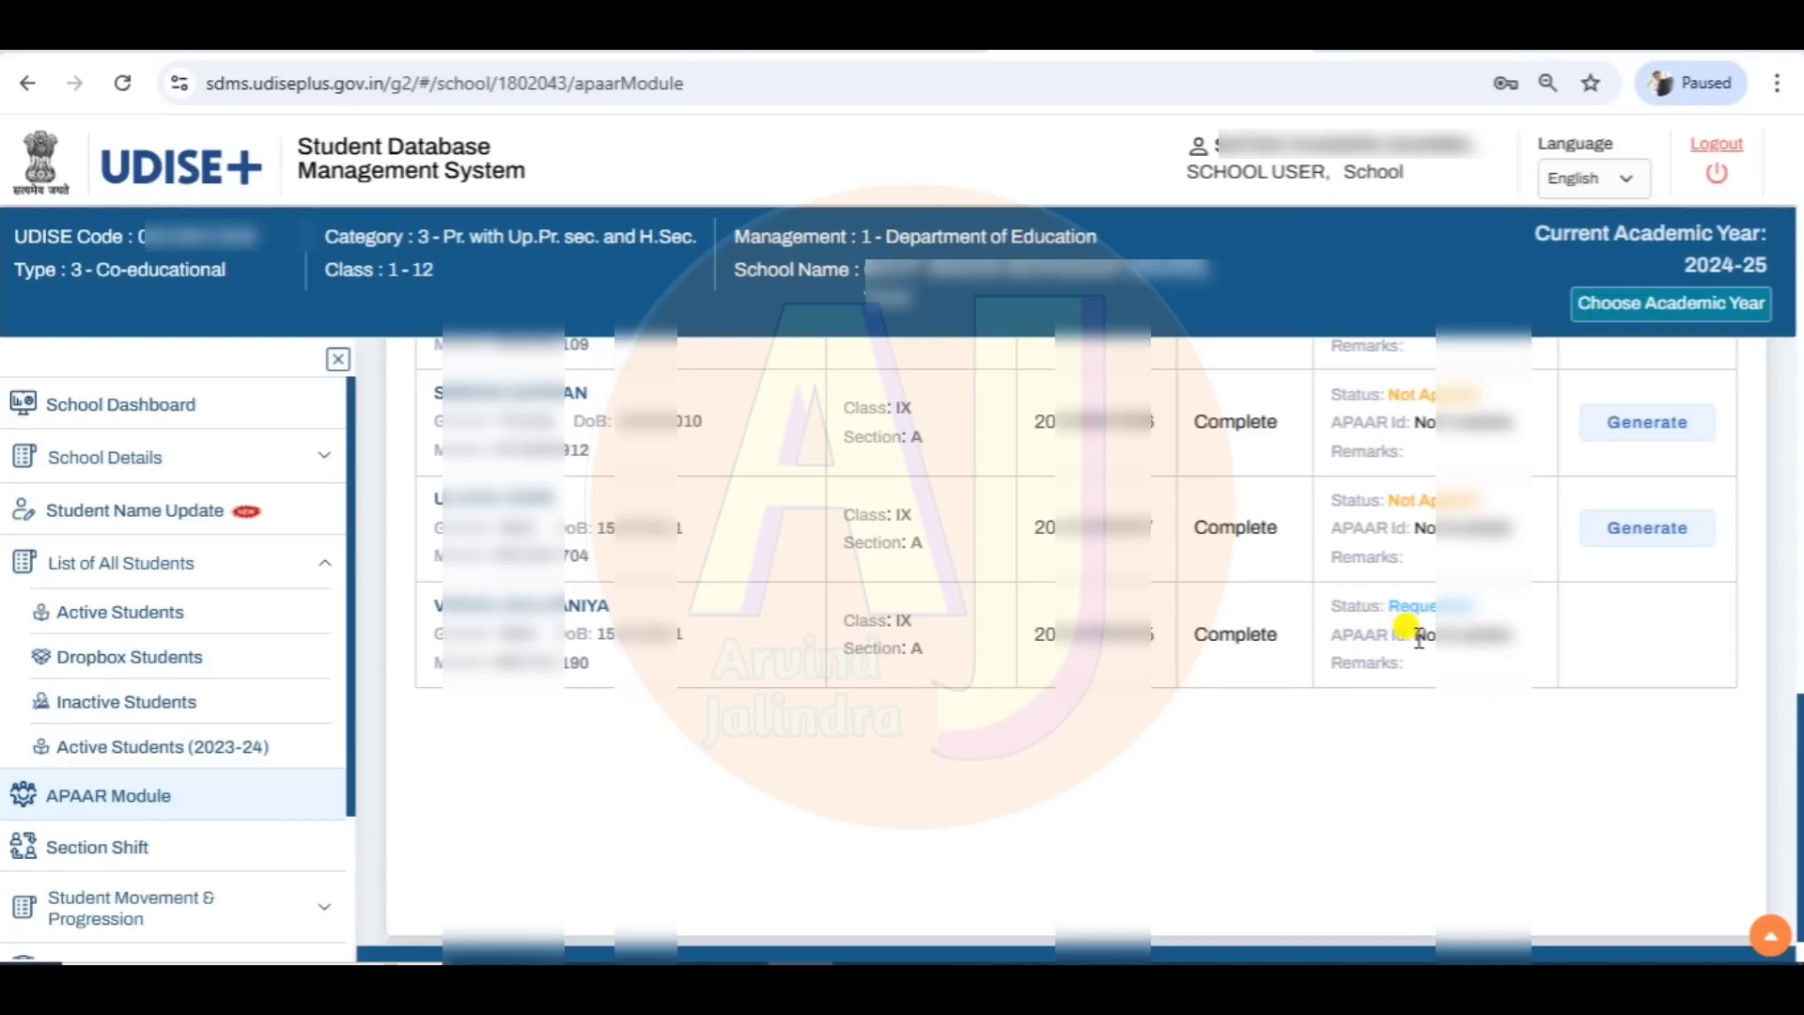
scroll(1485, 672, "up", 3)
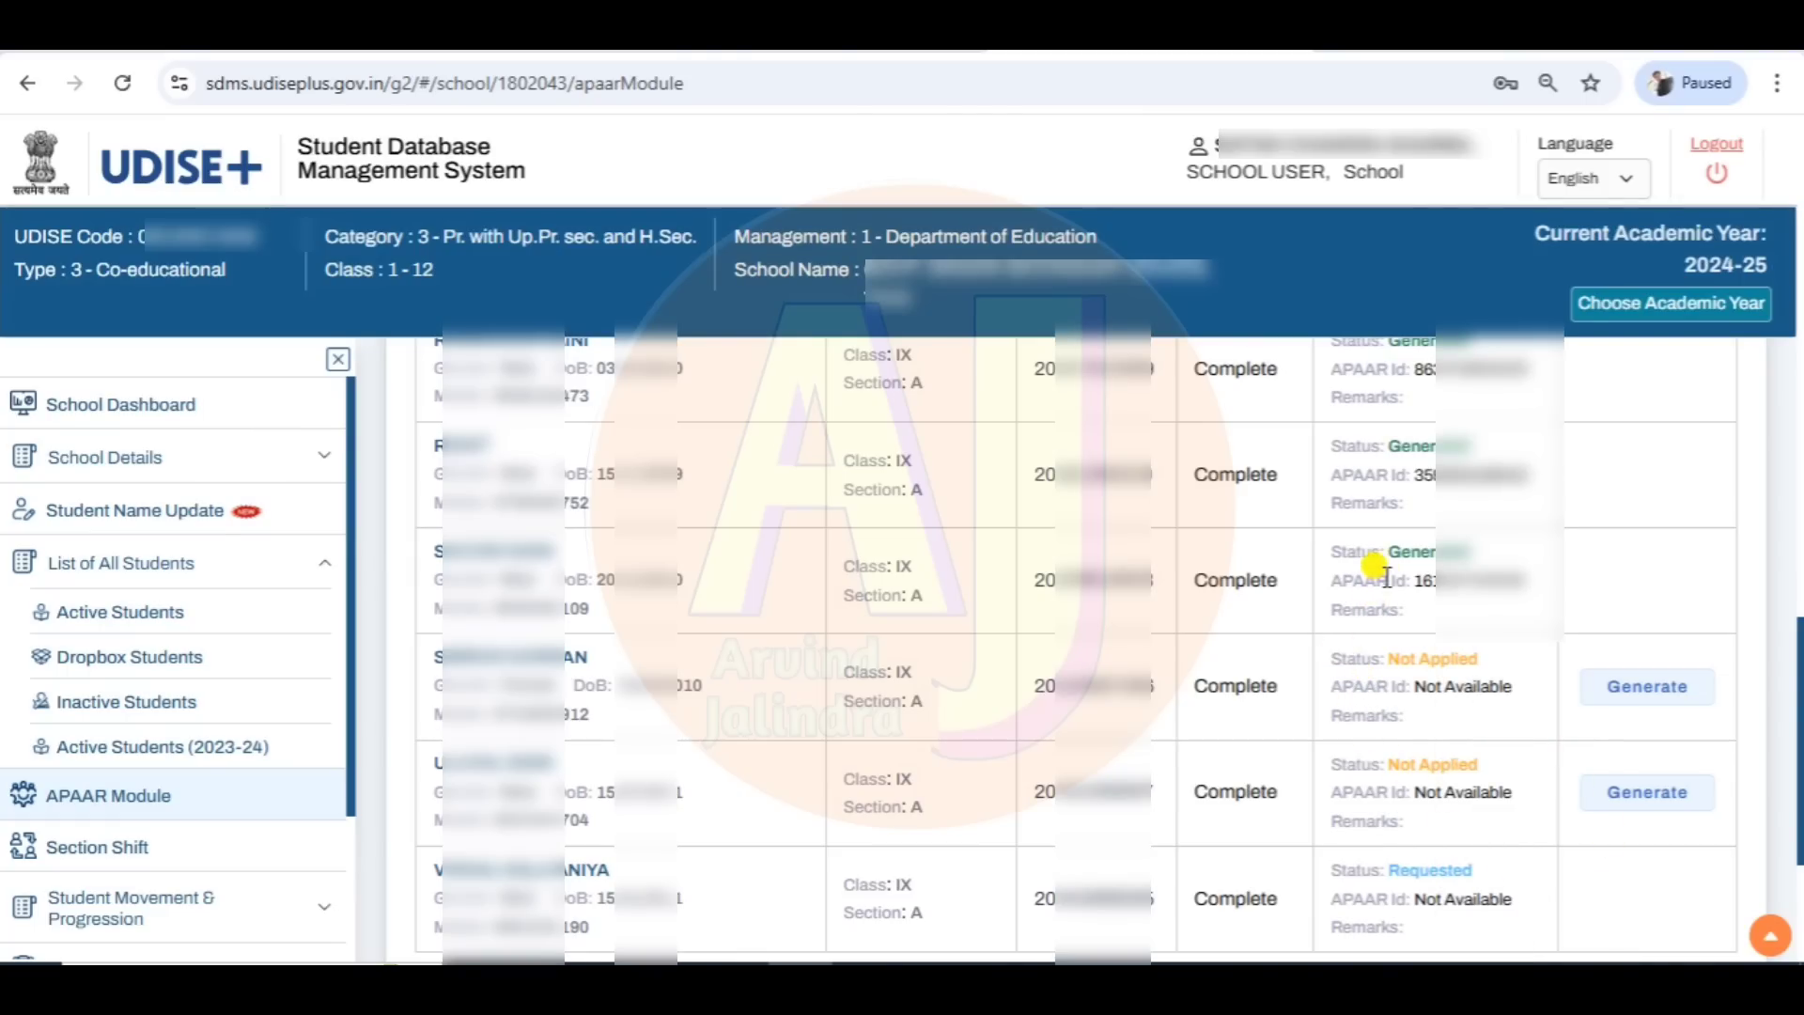
left_click_drag(1387, 554, 1503, 553)
left_click(1504, 553)
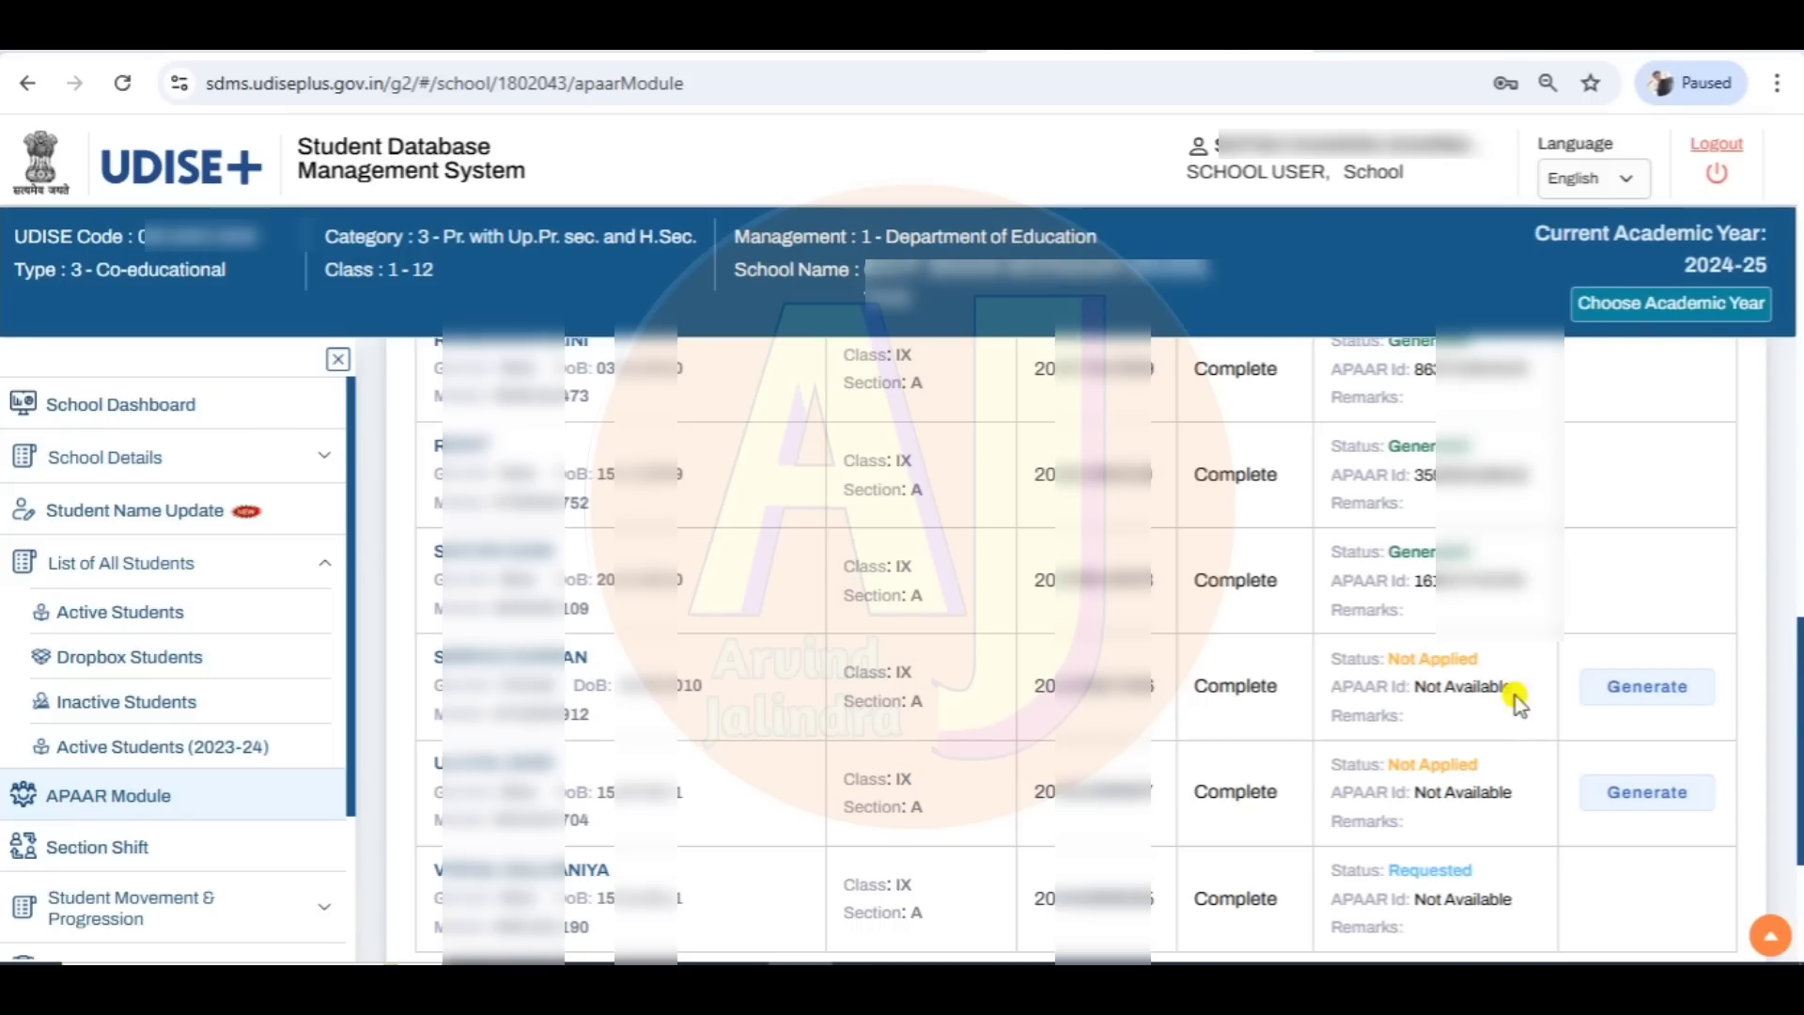